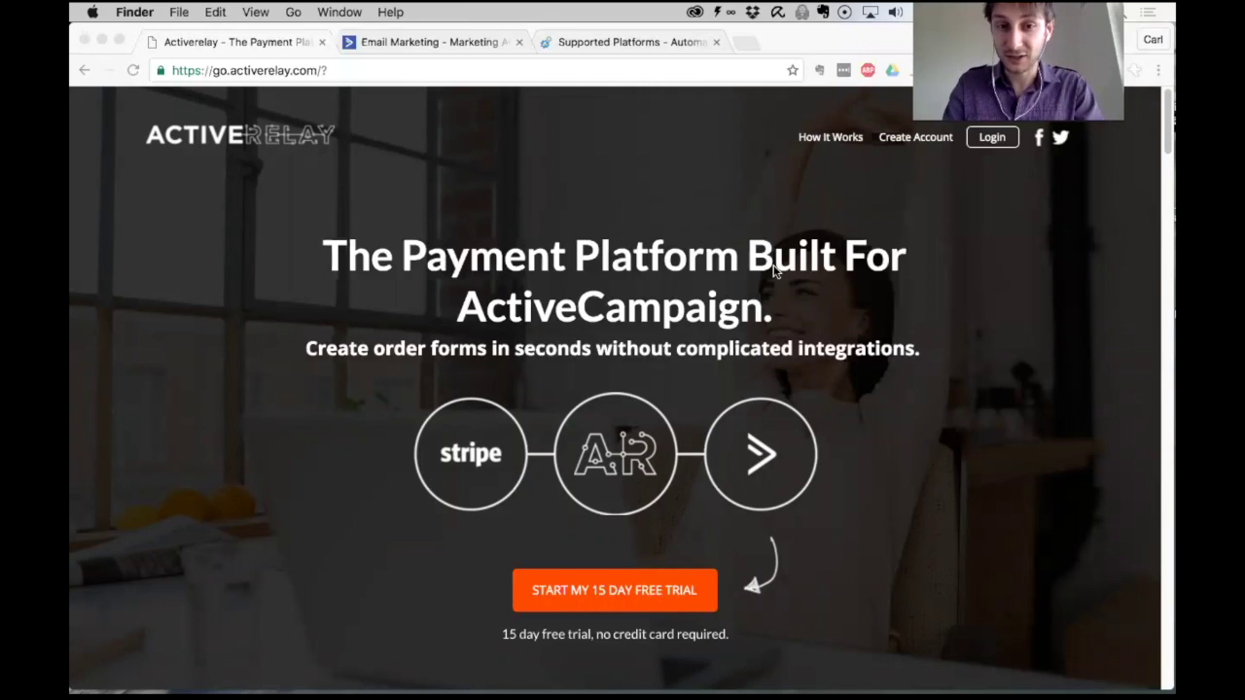
# Step: View the ActiveCampaign website, close it, and return to the Activerelay homepage
pyautogui.click(705, 267)
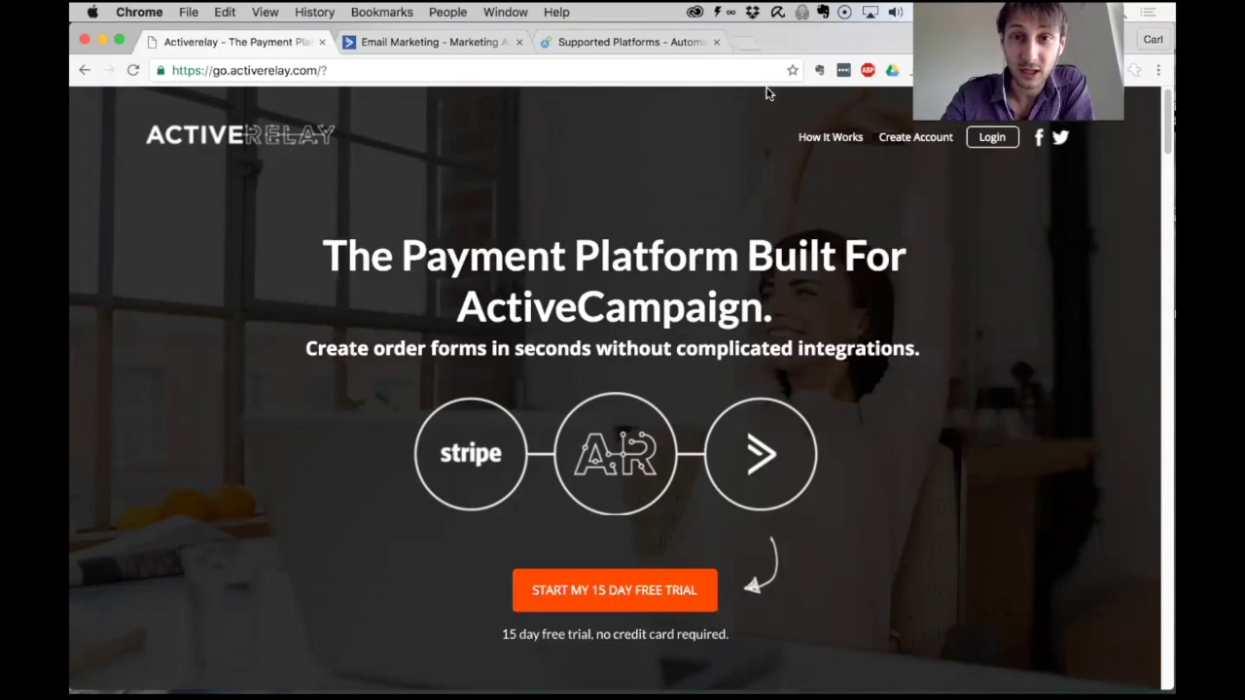
pyautogui.click(428, 44)
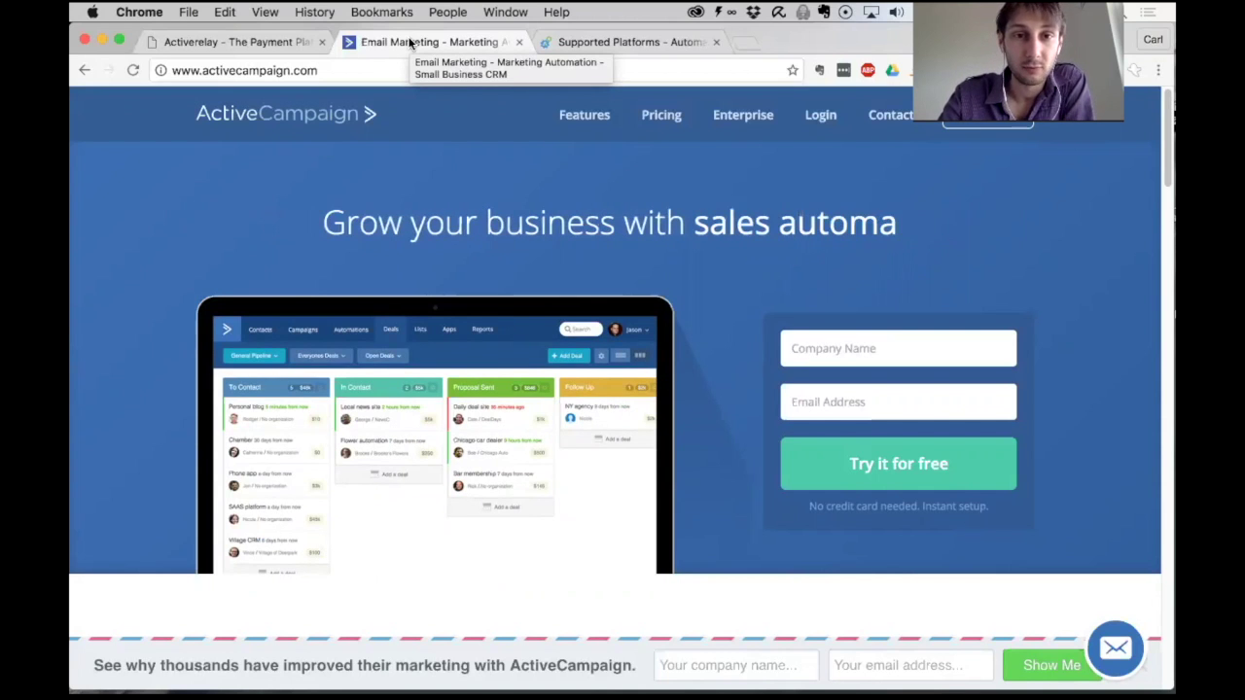
pyautogui.click(519, 42)
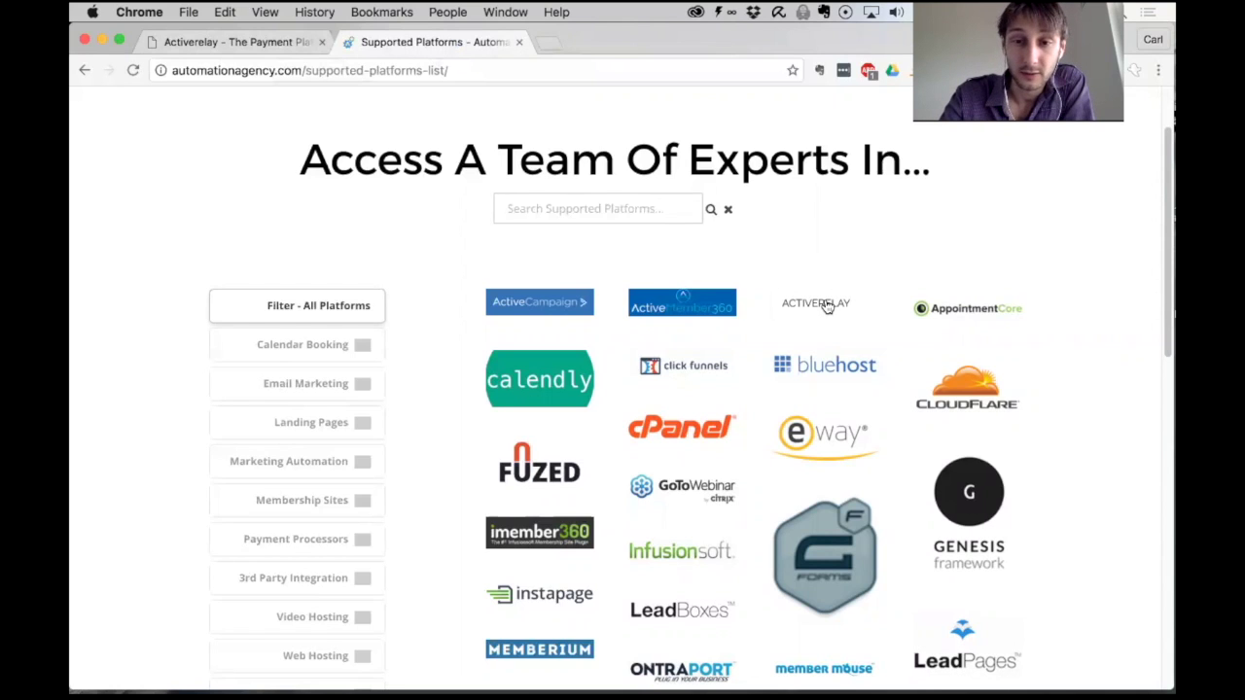
pyautogui.click(281, 46)
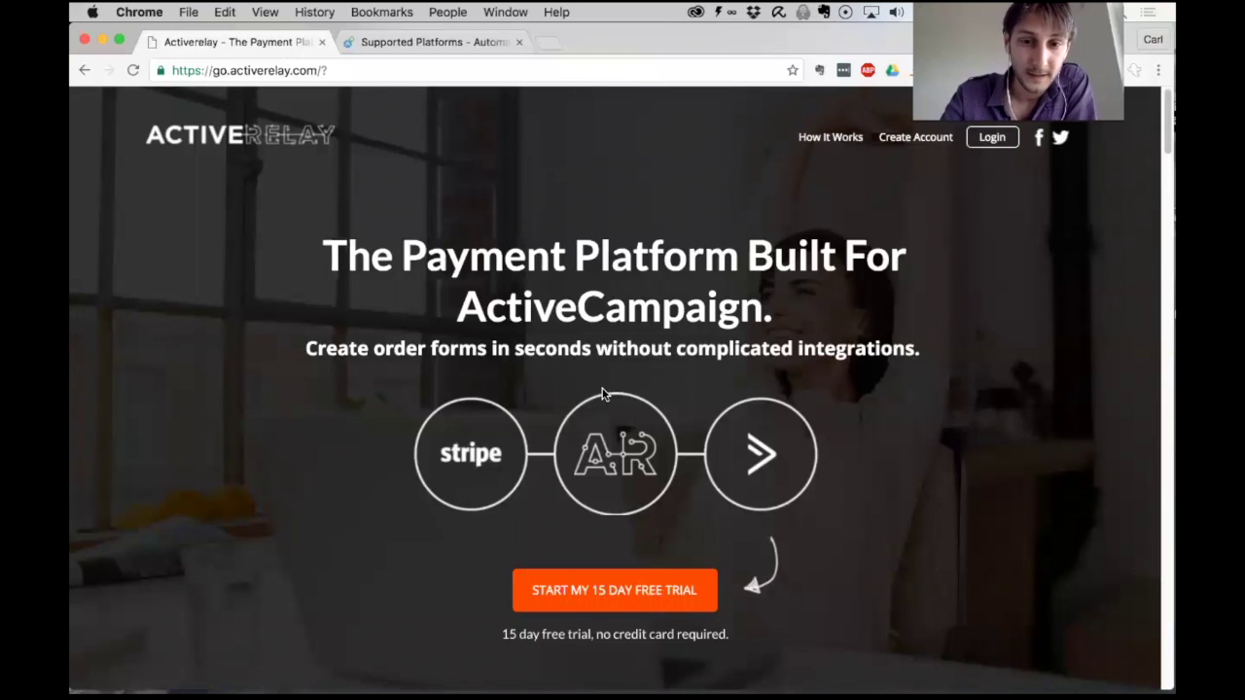
# Step: Examine the "How It Works In Your Sales Funnel" section of the Activerelay homepage, covering sales page, order form and automations
pyautogui.scroll(-1, 603, 393)
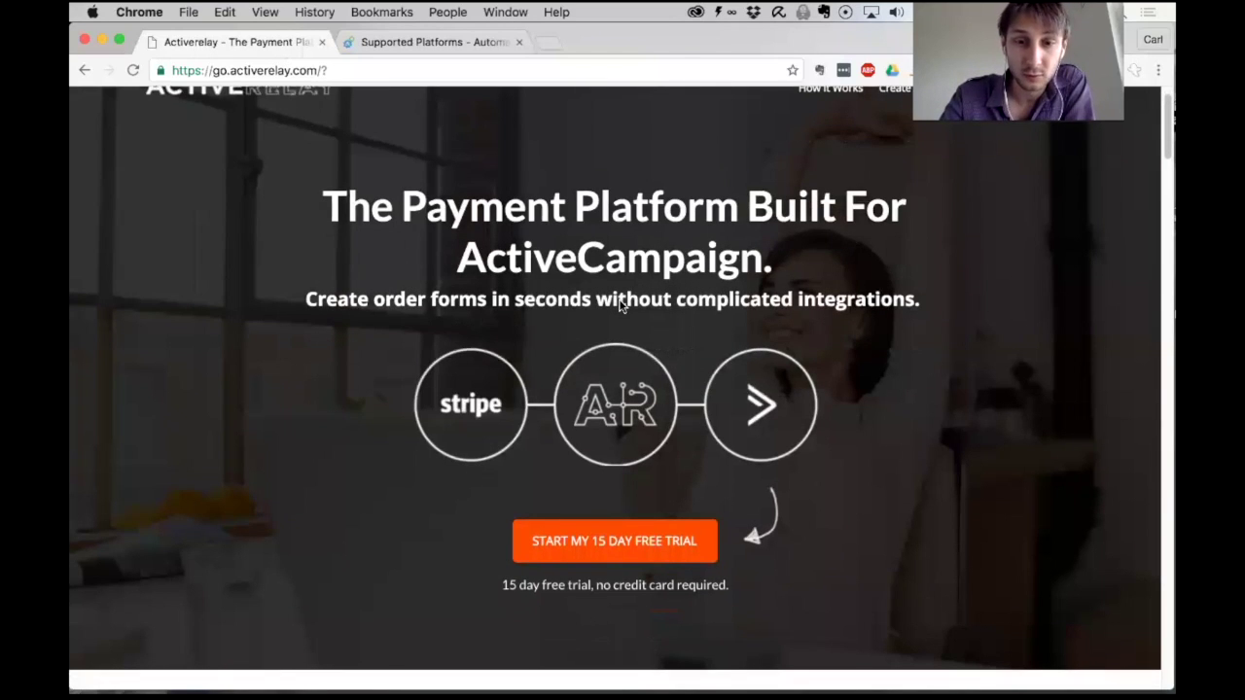
pyautogui.scroll(-1, 621, 305)
pyautogui.scroll(-5, 618, 306)
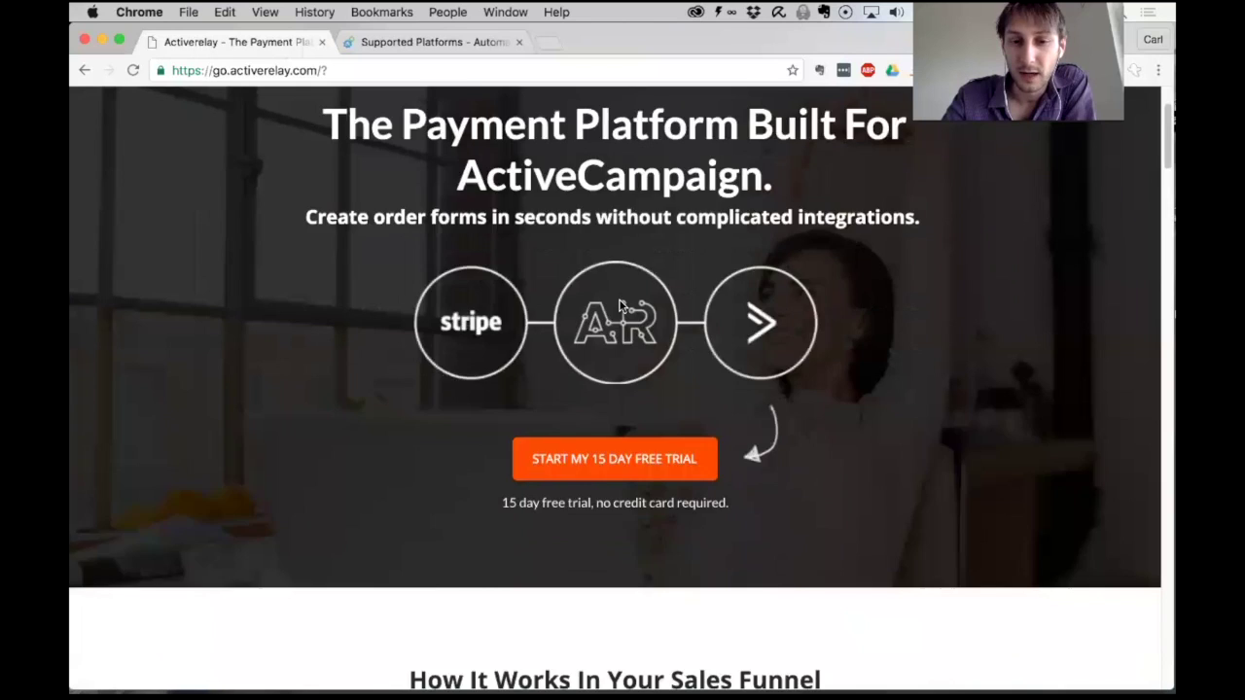
pyautogui.scroll(-4, 619, 306)
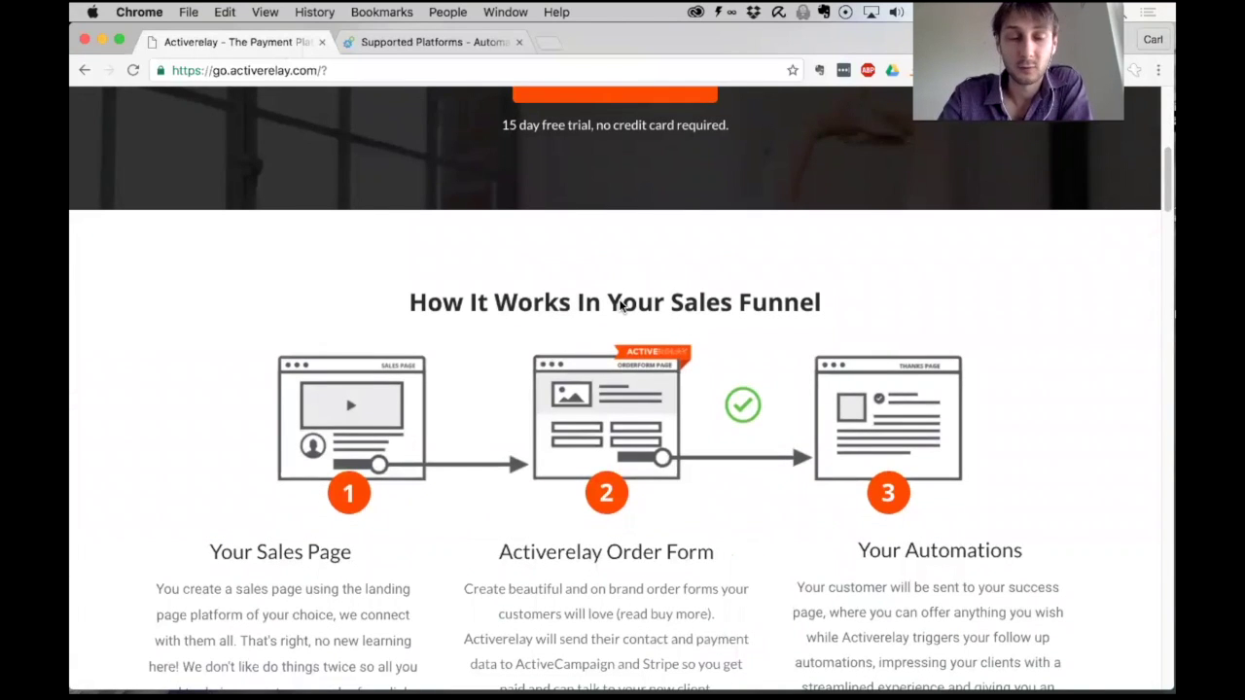
pyautogui.scroll(-1, 620, 305)
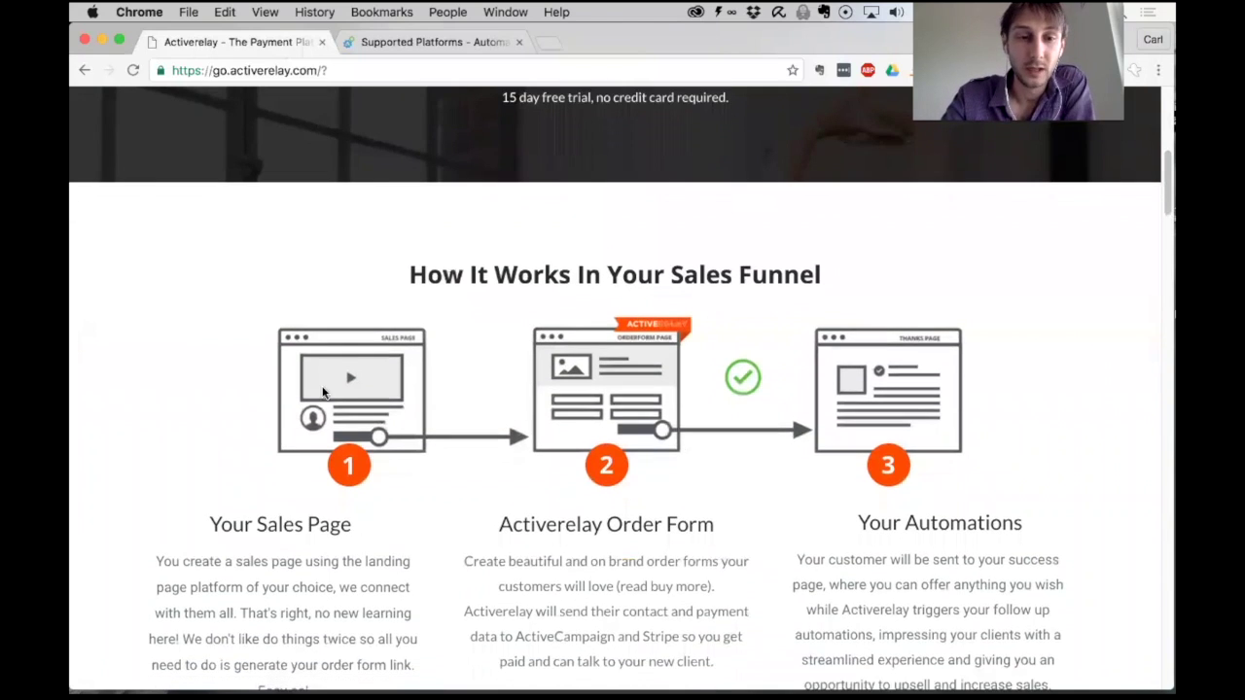
pyautogui.scroll(-1, 412, 444)
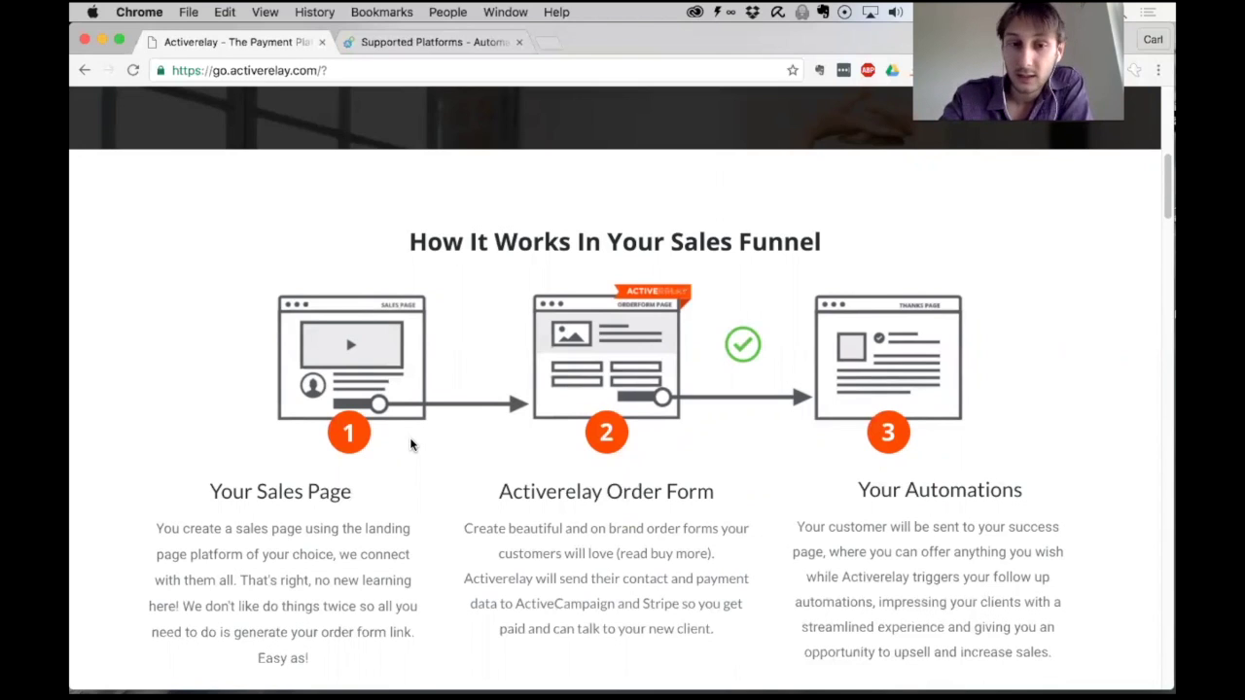
pyautogui.scroll(-1, 410, 445)
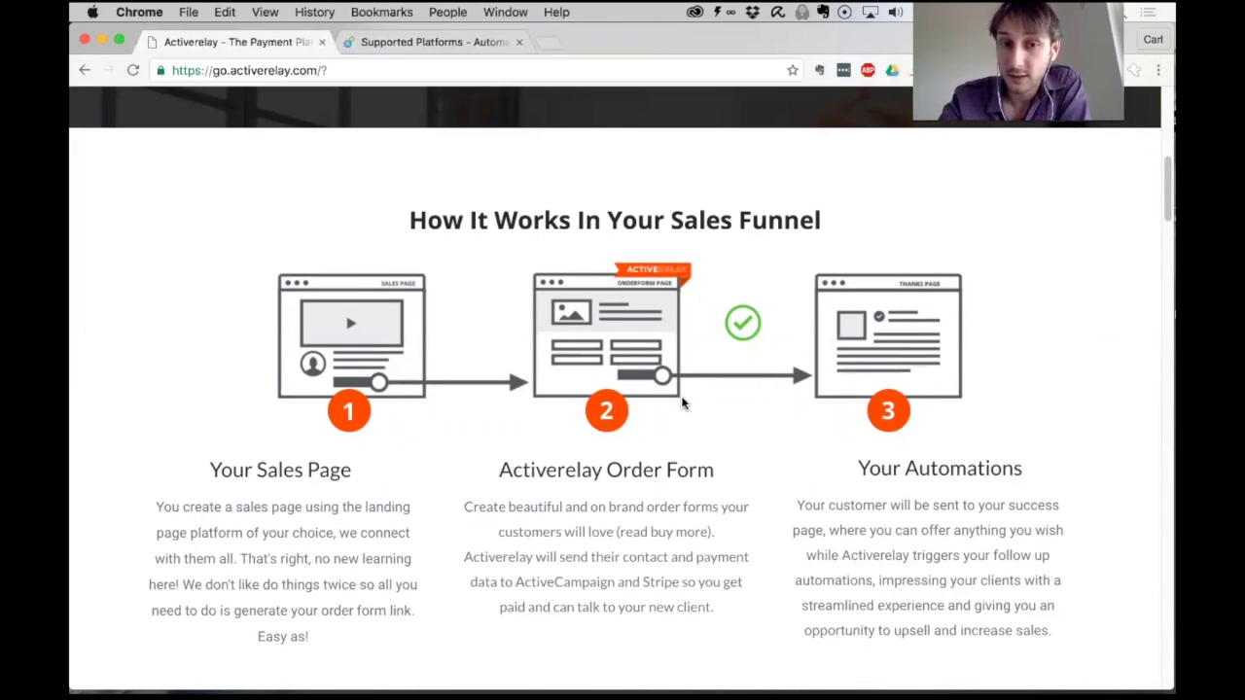
pyautogui.scroll(10, 682, 403)
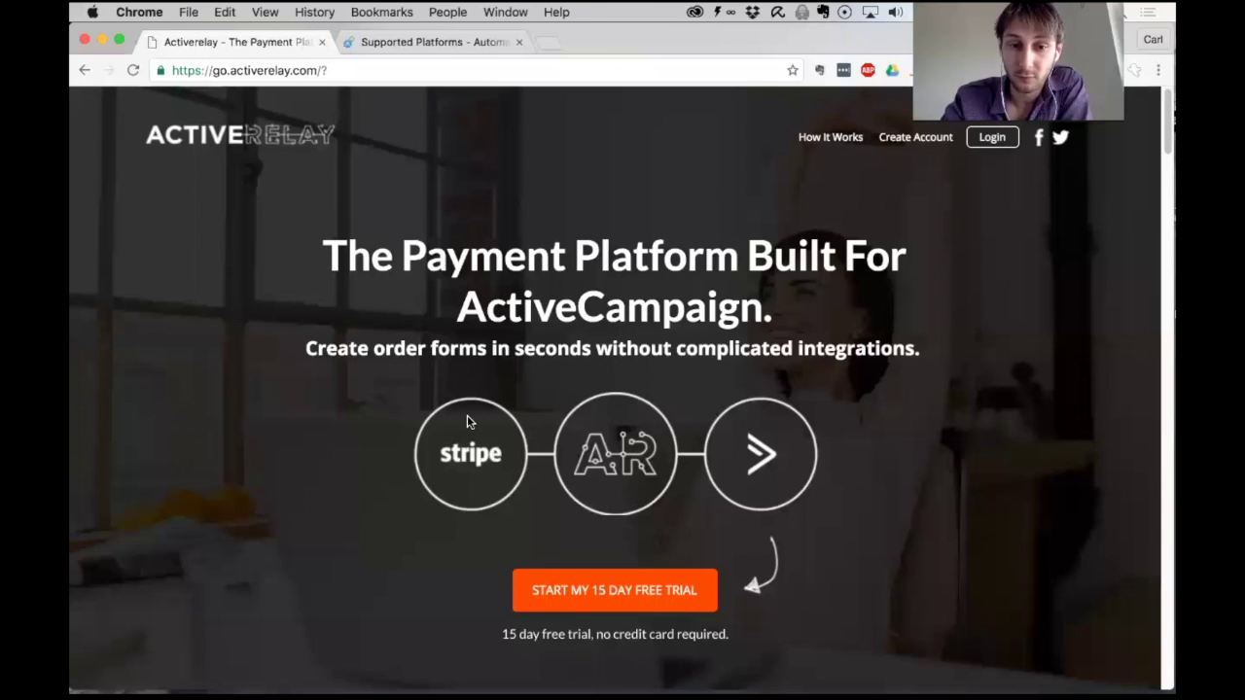
pyautogui.scroll(-5, 491, 536)
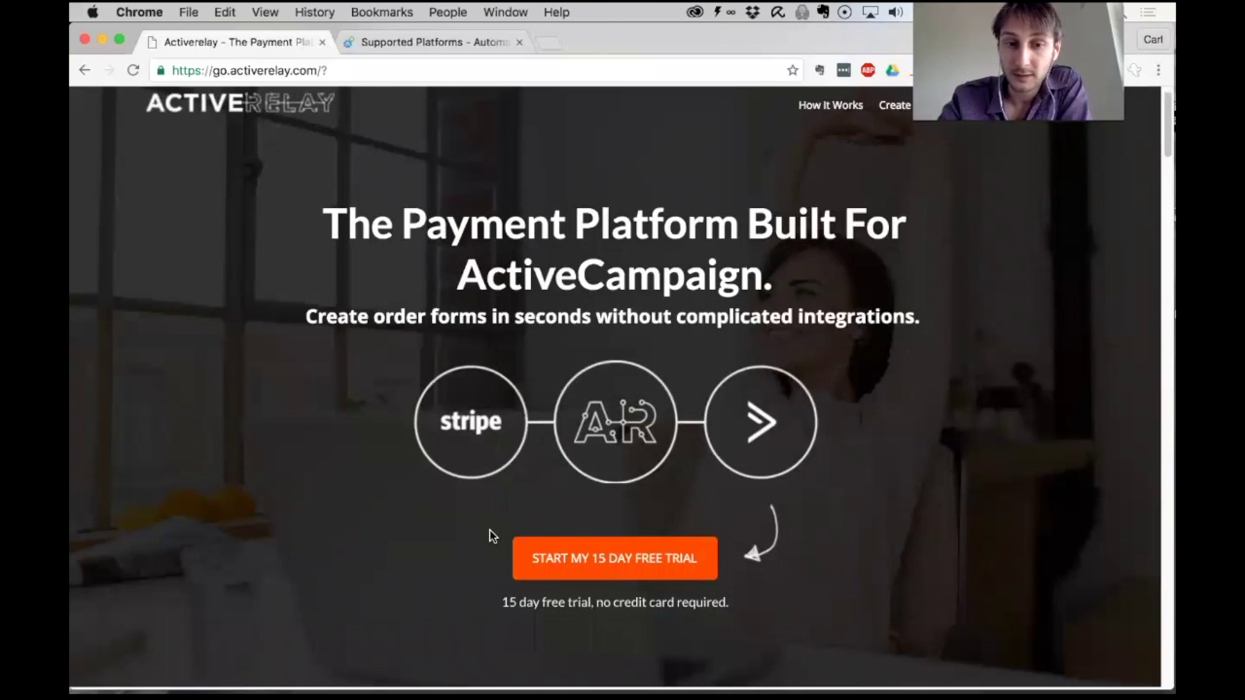
pyautogui.scroll(-3, 490, 536)
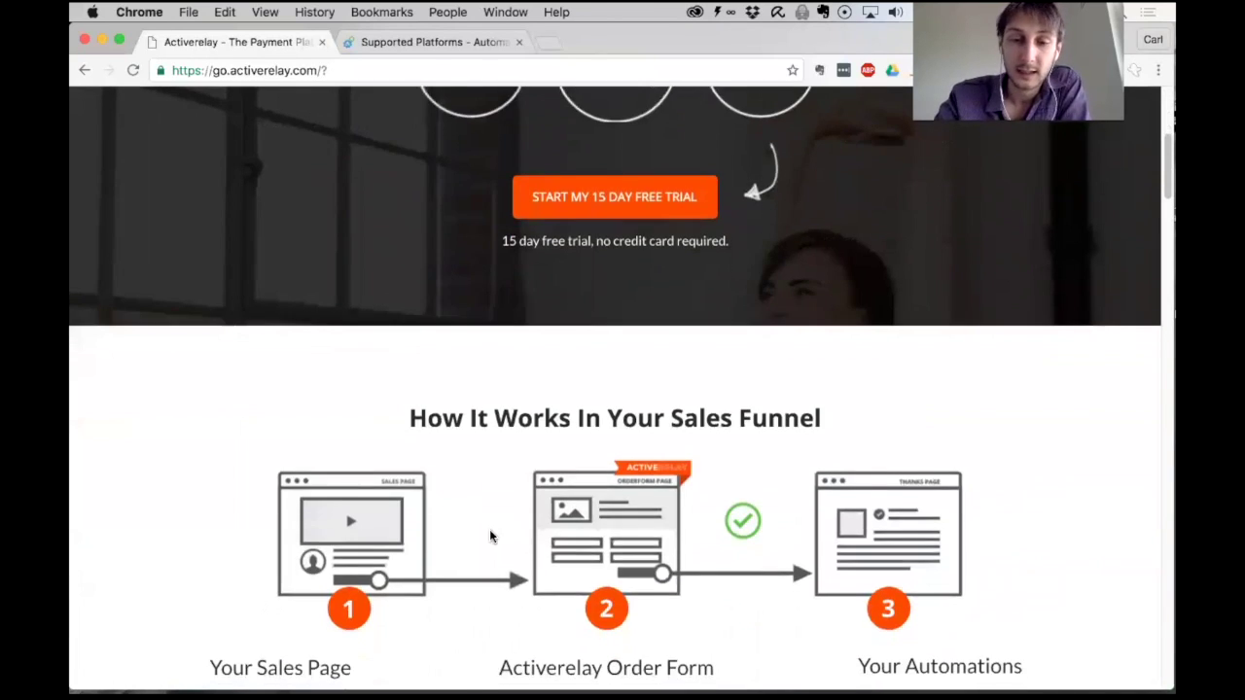
pyautogui.scroll(-1, 489, 536)
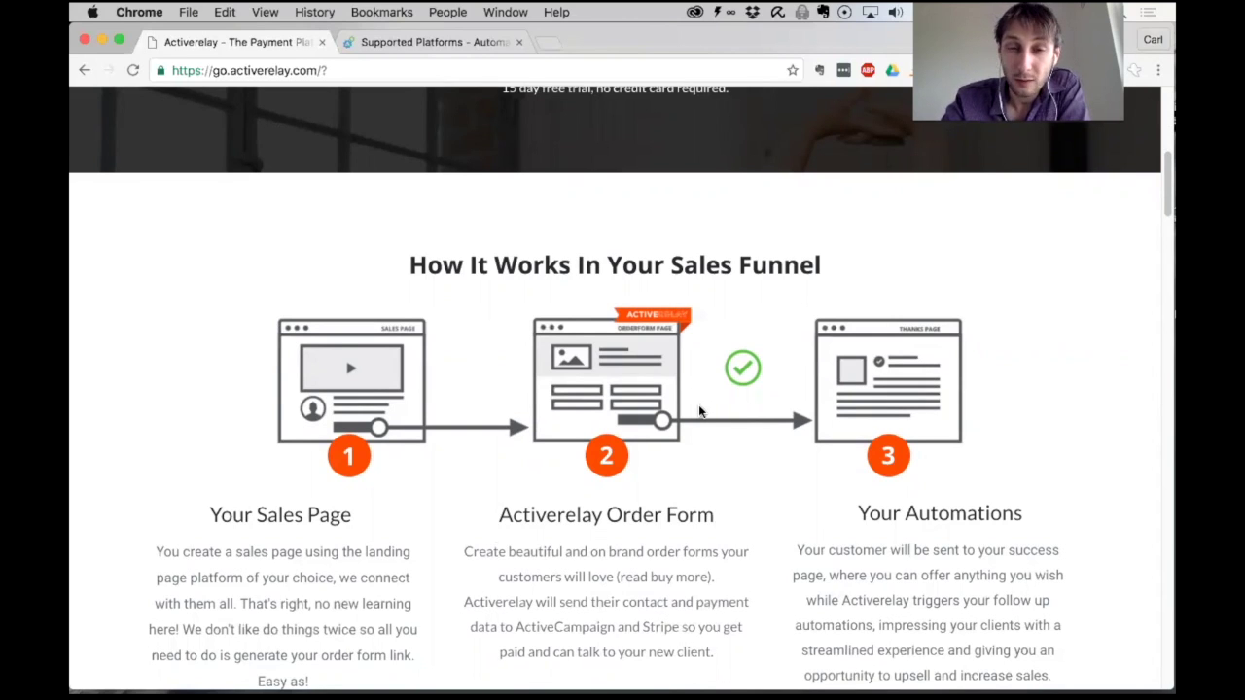
pyautogui.scroll(-1, 698, 411)
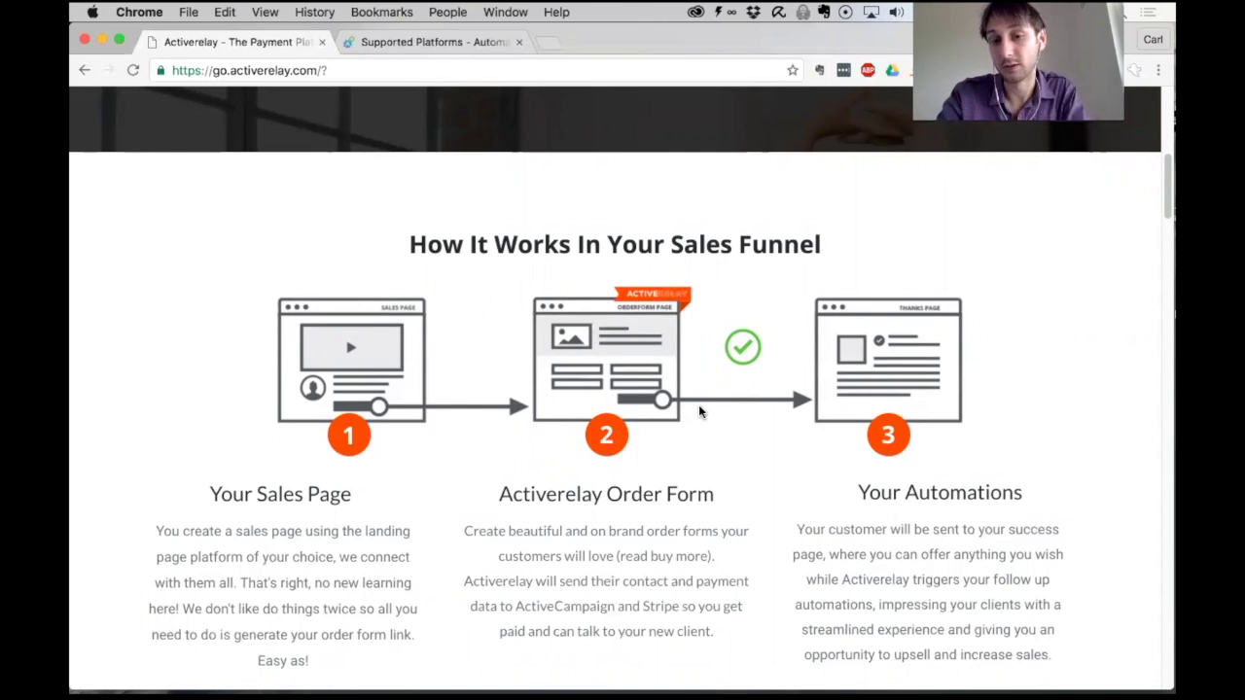
pyautogui.scroll(-1, 861, 482)
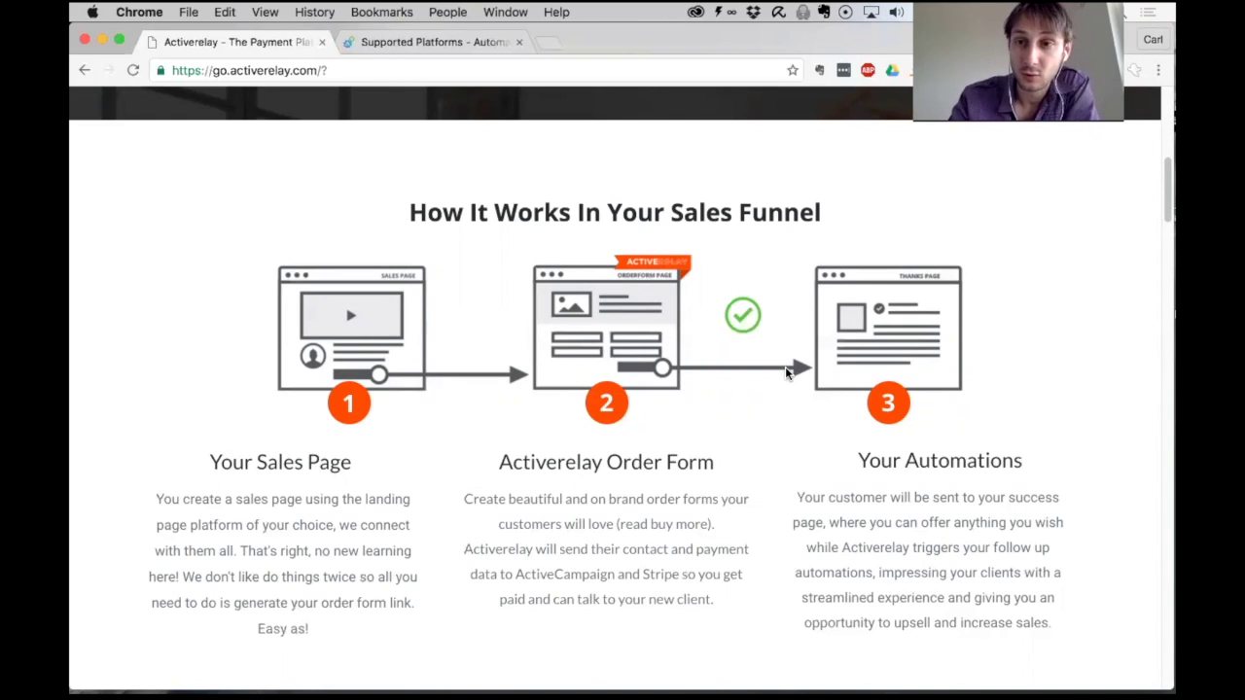
pyautogui.scroll(-1, 732, 428)
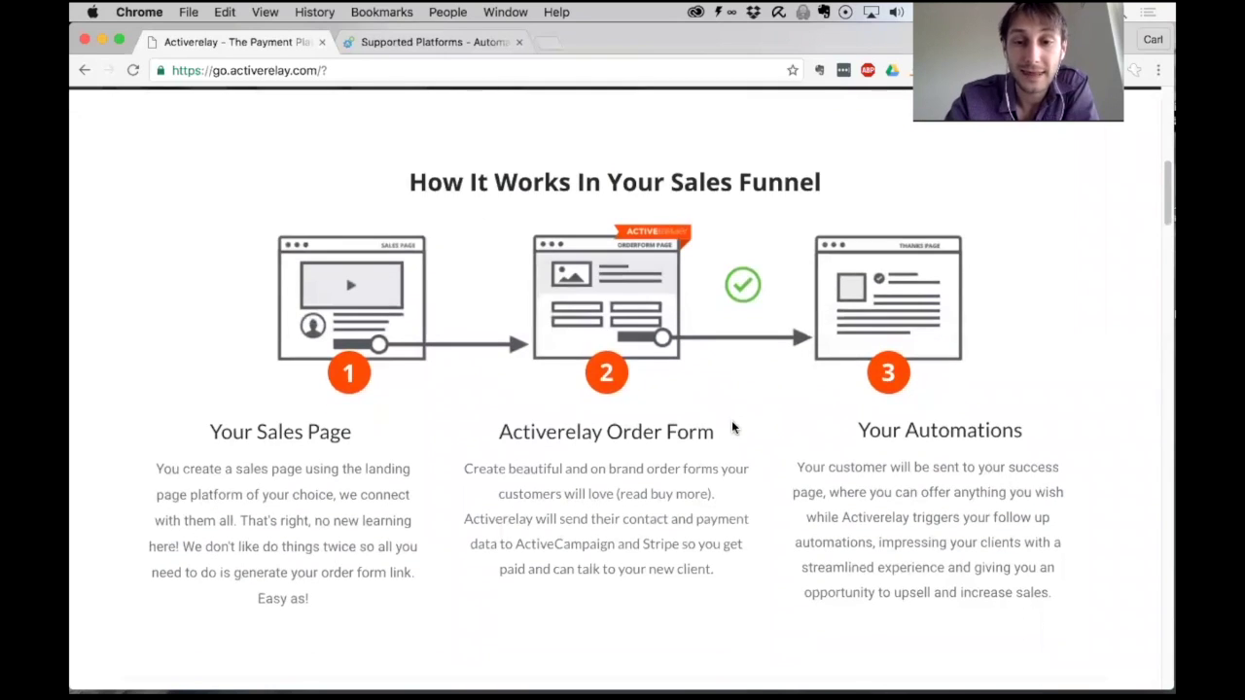
# Step: Examine the "What Gets Relayed?" section for the short and long versions of the data sent to ActiveCampaign
pyautogui.scroll(-10, 731, 425)
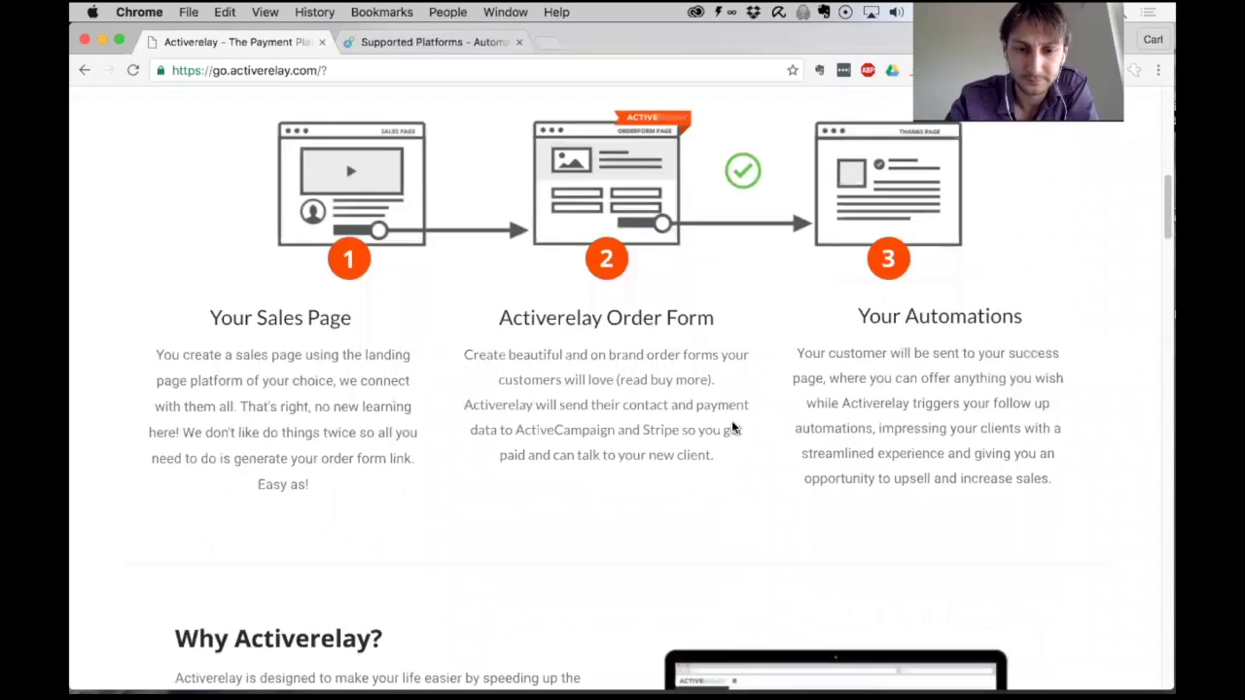
pyautogui.scroll(-15, 618, 507)
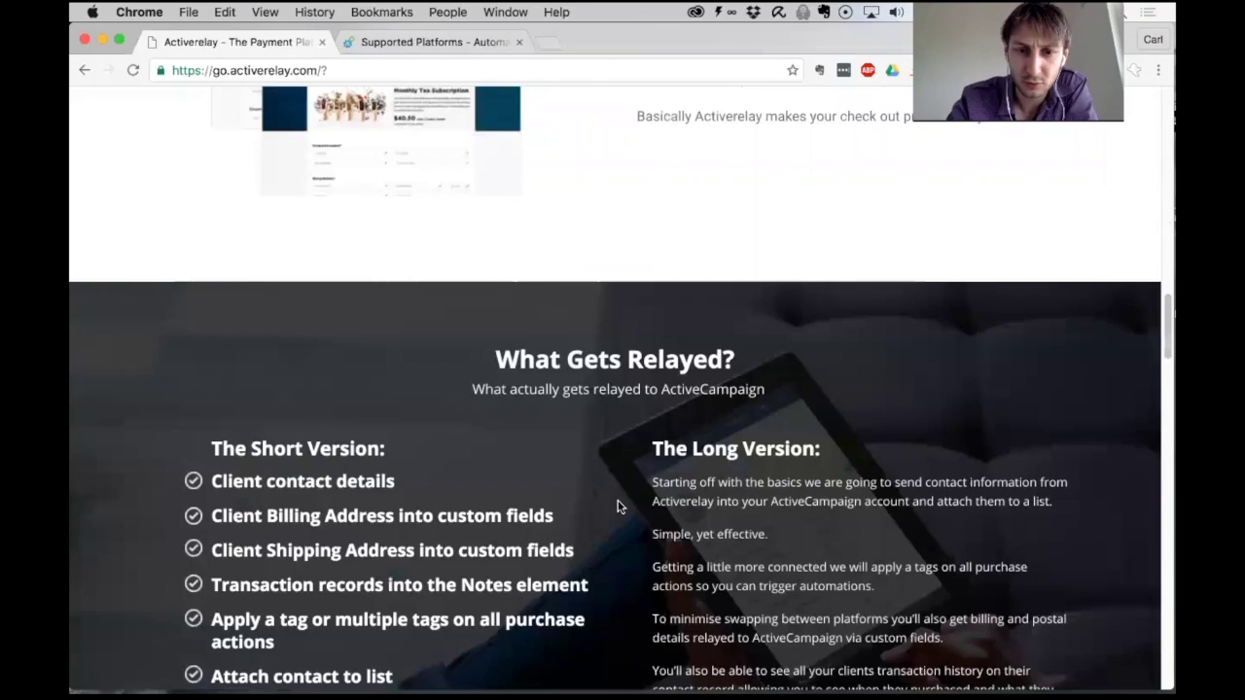
pyautogui.scroll(-8, 618, 507)
pyautogui.scroll(8, 618, 507)
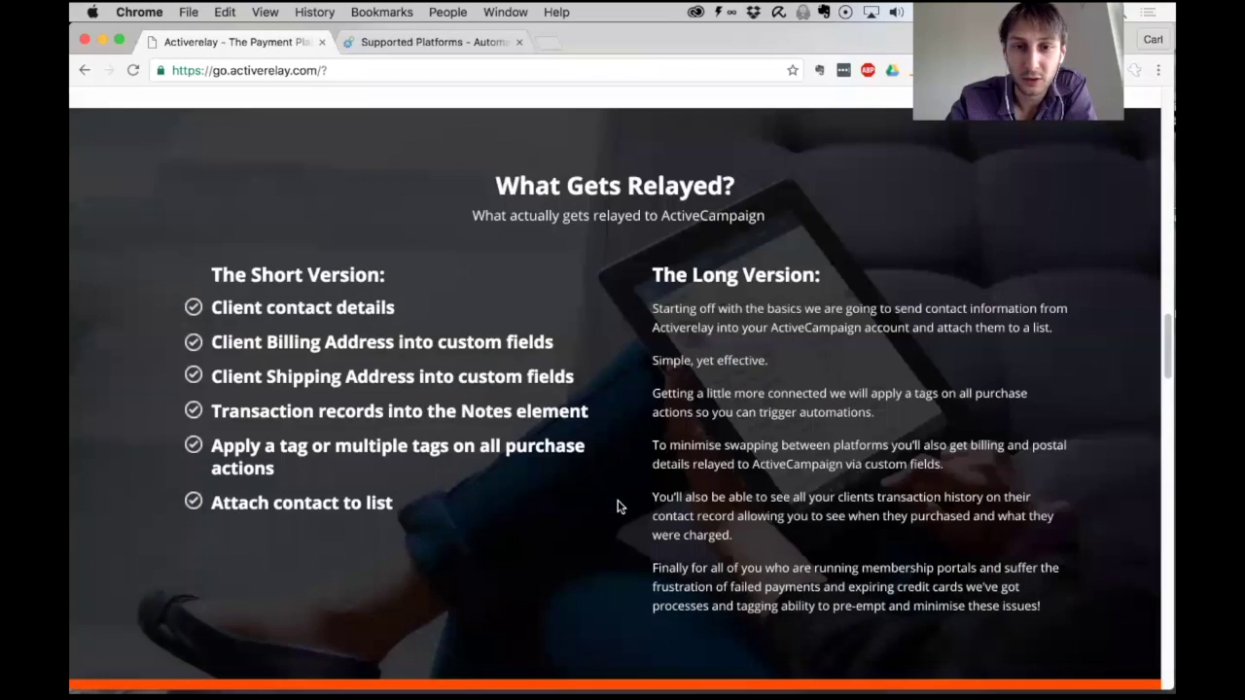
pyautogui.scroll(1, 617, 506)
pyautogui.scroll(-4, 618, 506)
pyautogui.scroll(1, 617, 507)
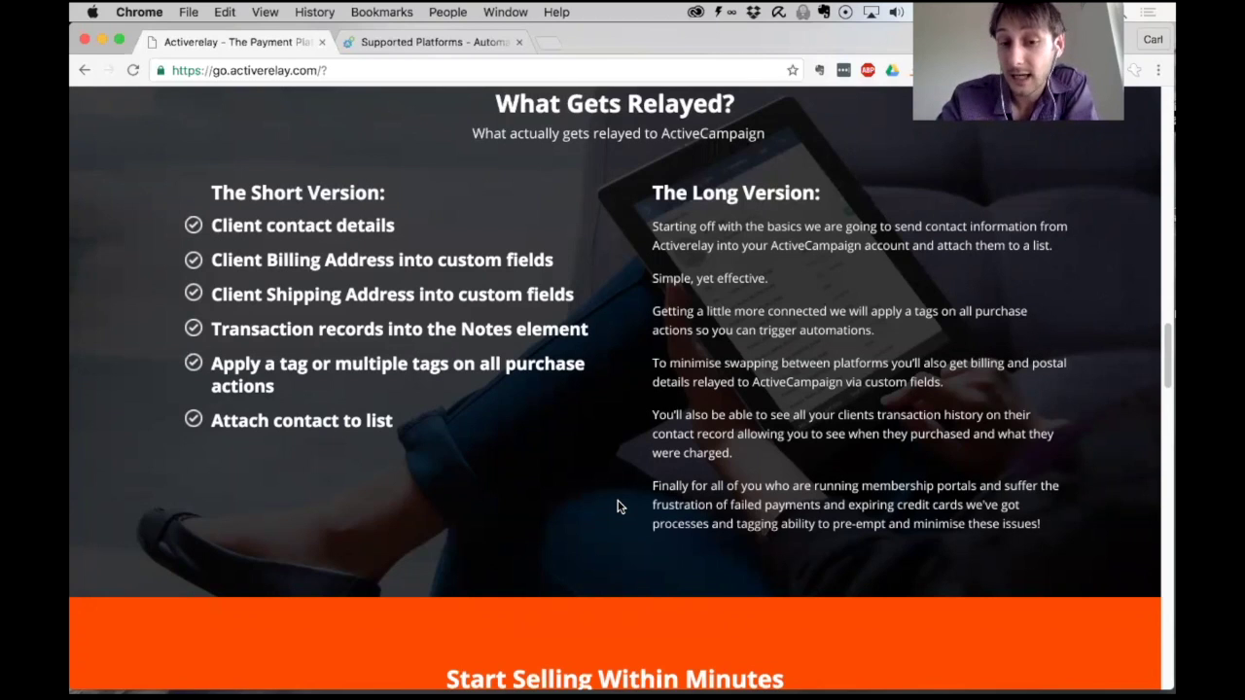
pyautogui.scroll(1, 617, 505)
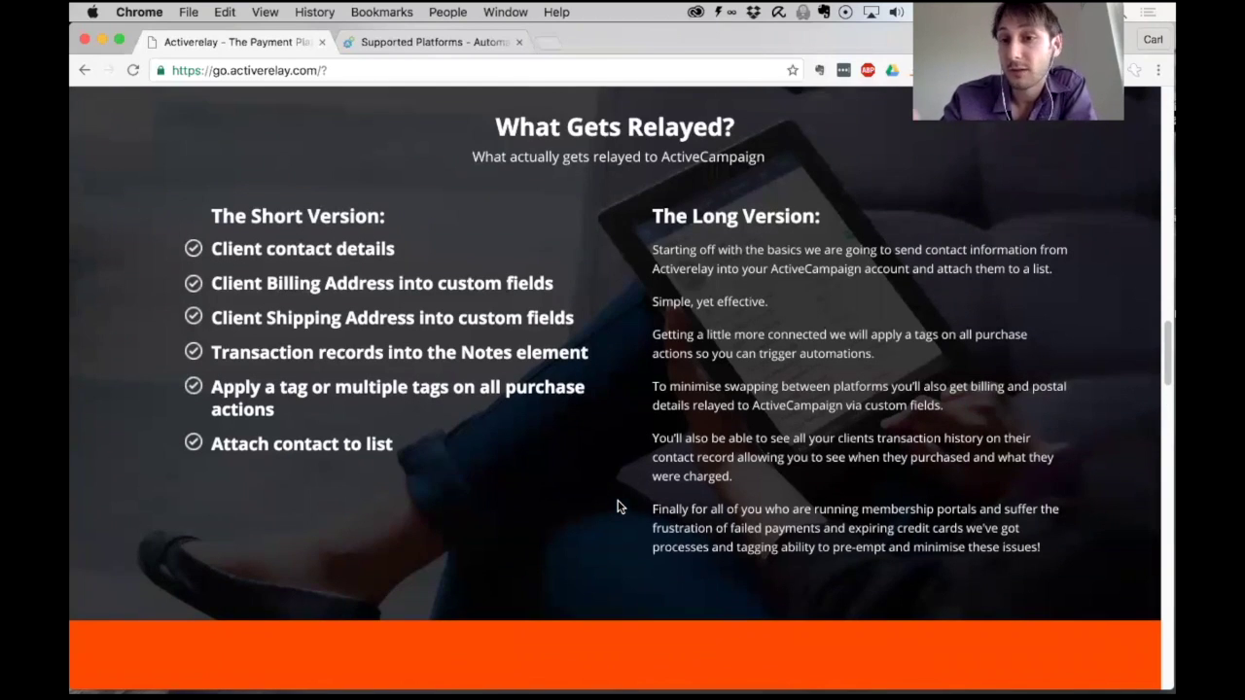
pyautogui.scroll(2, 616, 506)
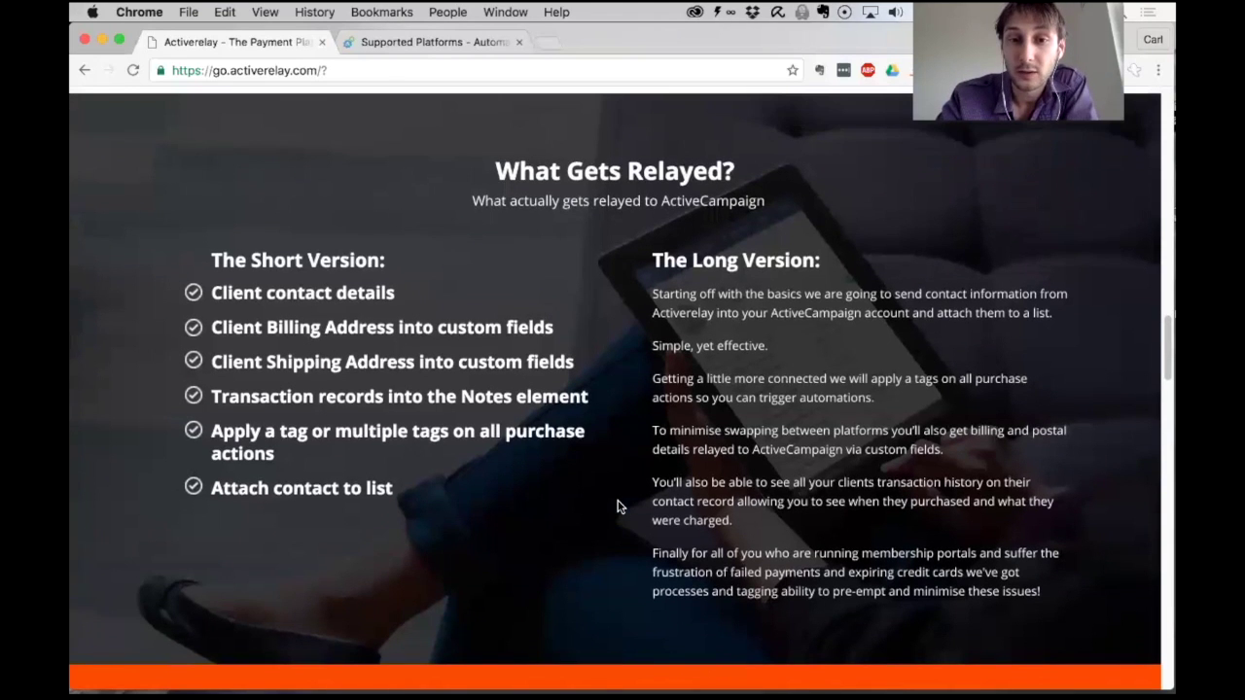
pyautogui.scroll(1, 617, 506)
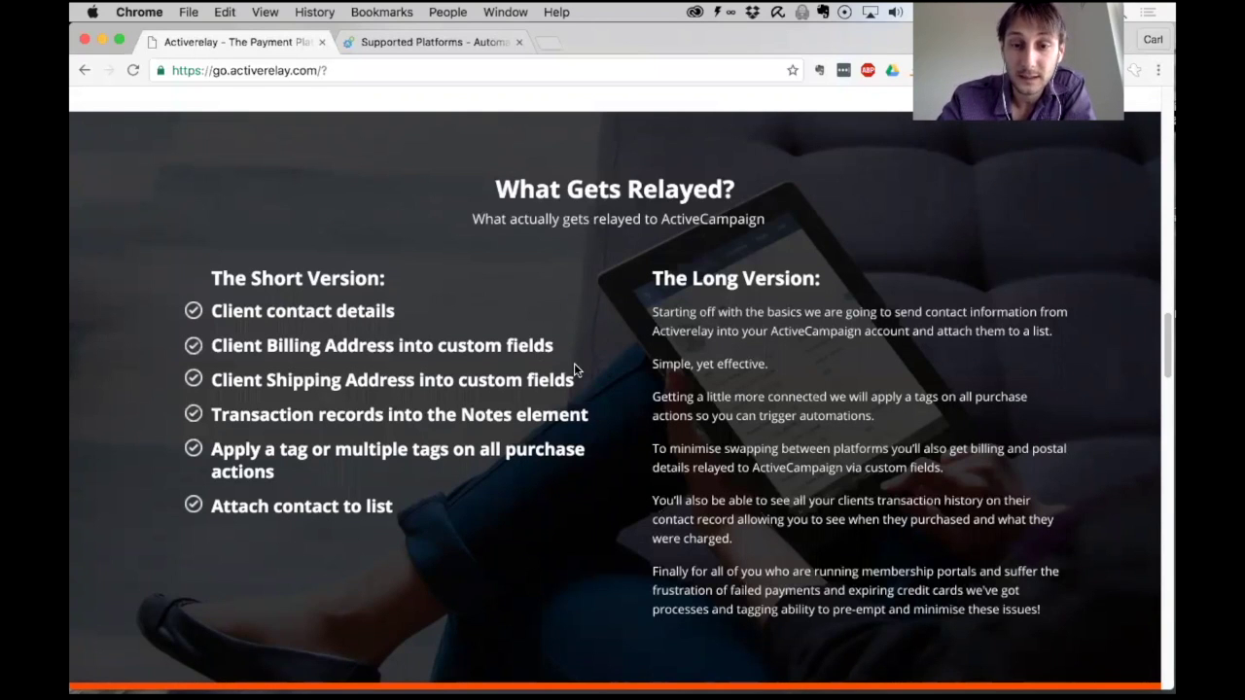
pyautogui.scroll(-5, 574, 365)
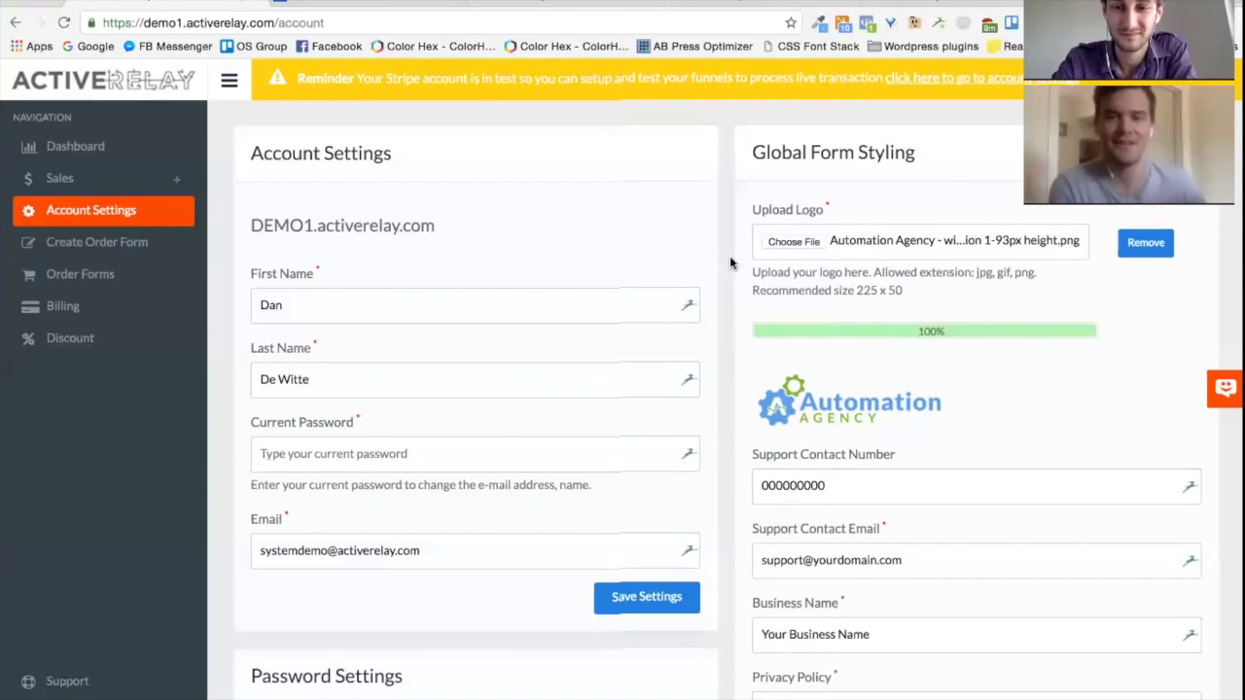
# Step: Review the Activerelay account settings, including global form styling and the Stripe and ActiveCampaign API key sections
pyautogui.scroll(-1, 729, 255)
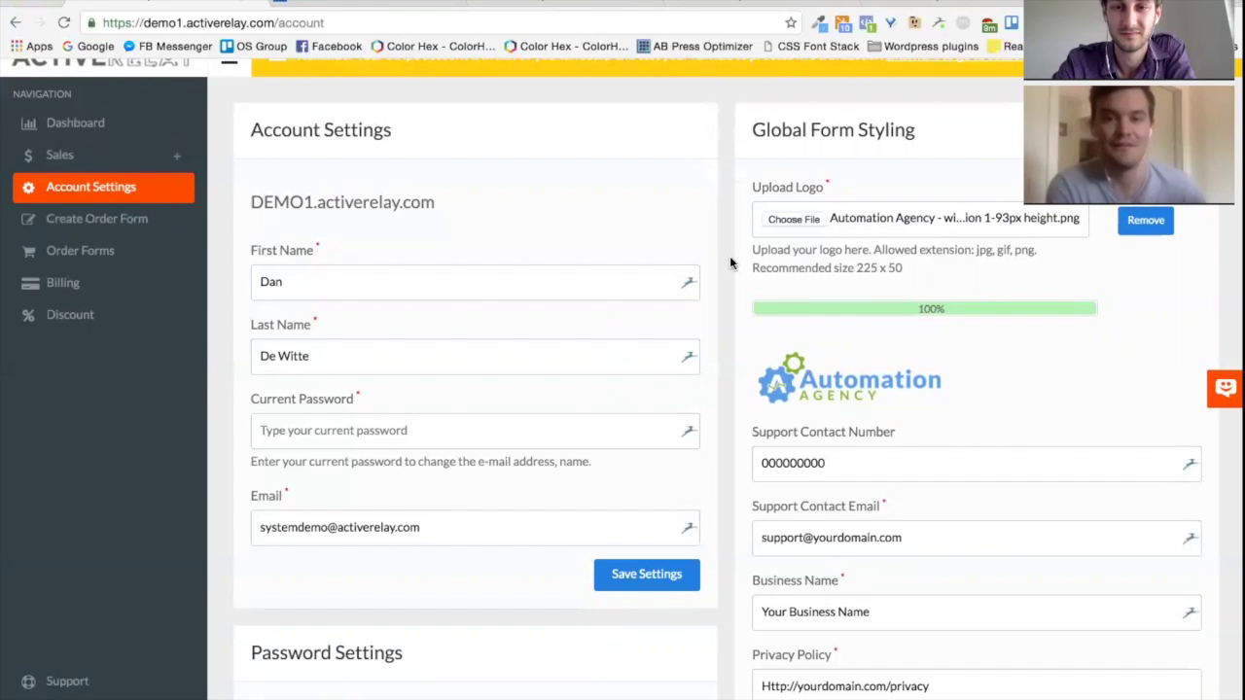
pyautogui.scroll(-3, 729, 256)
pyautogui.scroll(-12, 729, 256)
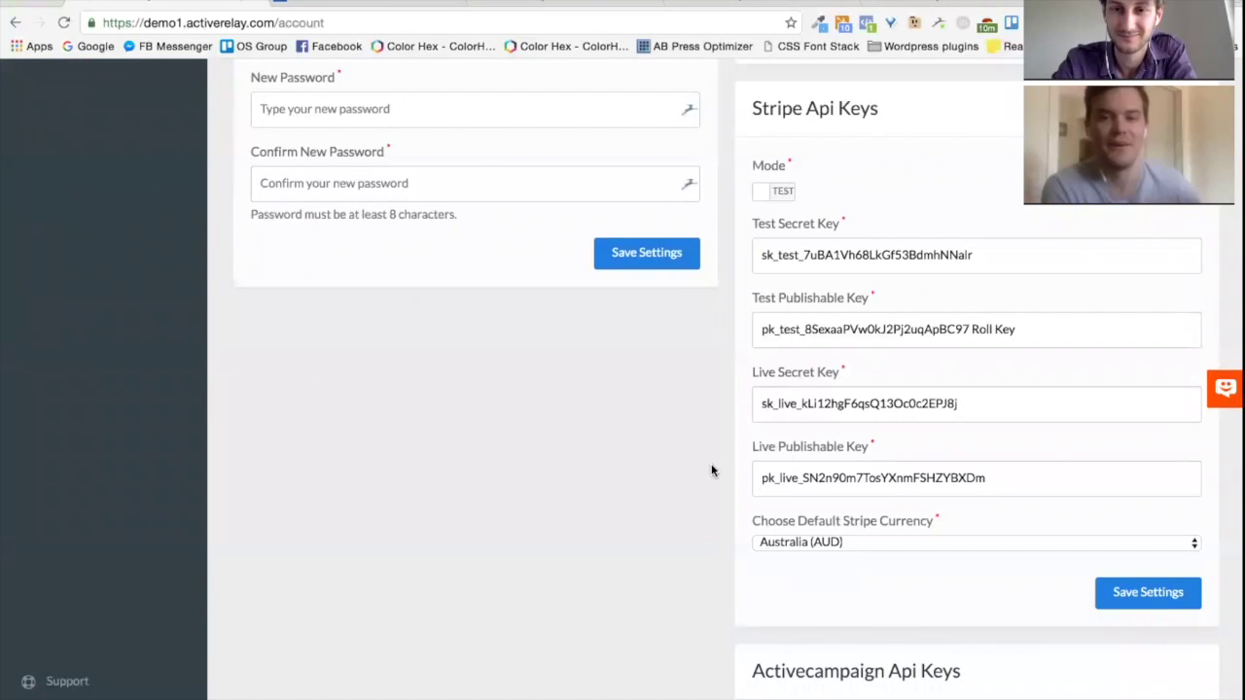
pyautogui.scroll(-5, 691, 459)
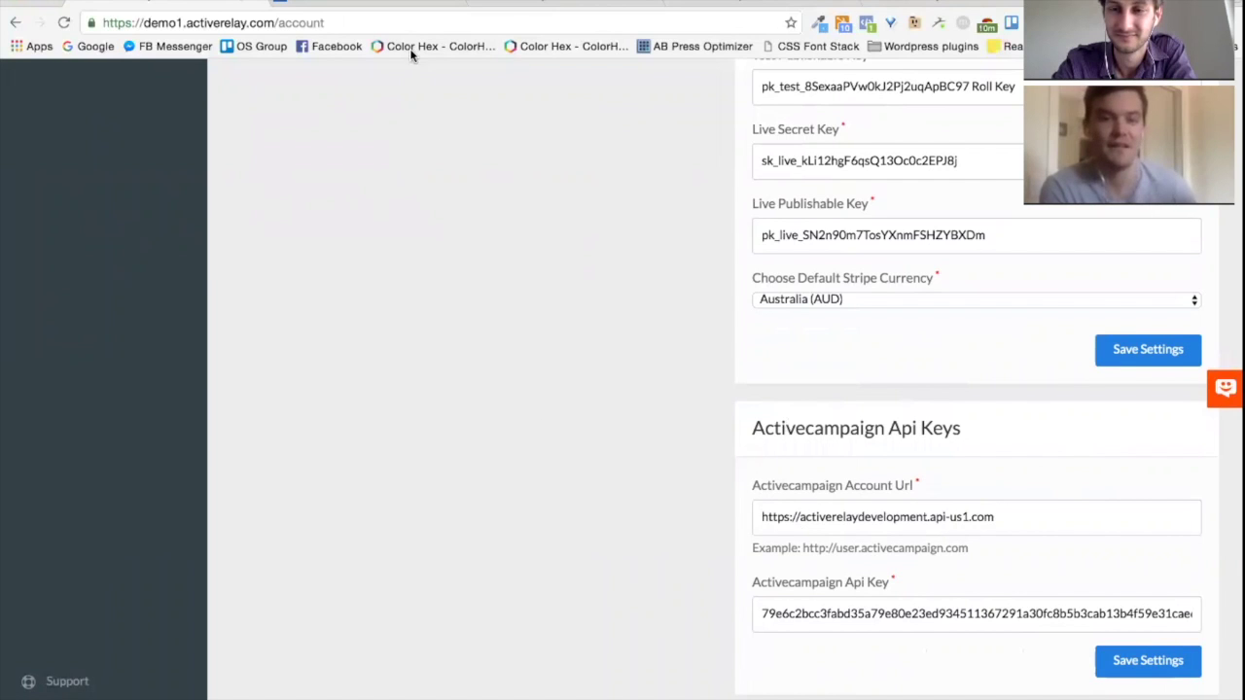
# Step: Switch to ActiveCampaign and view the API access URL and key in its Developer settings
pyautogui.click(302, 5)
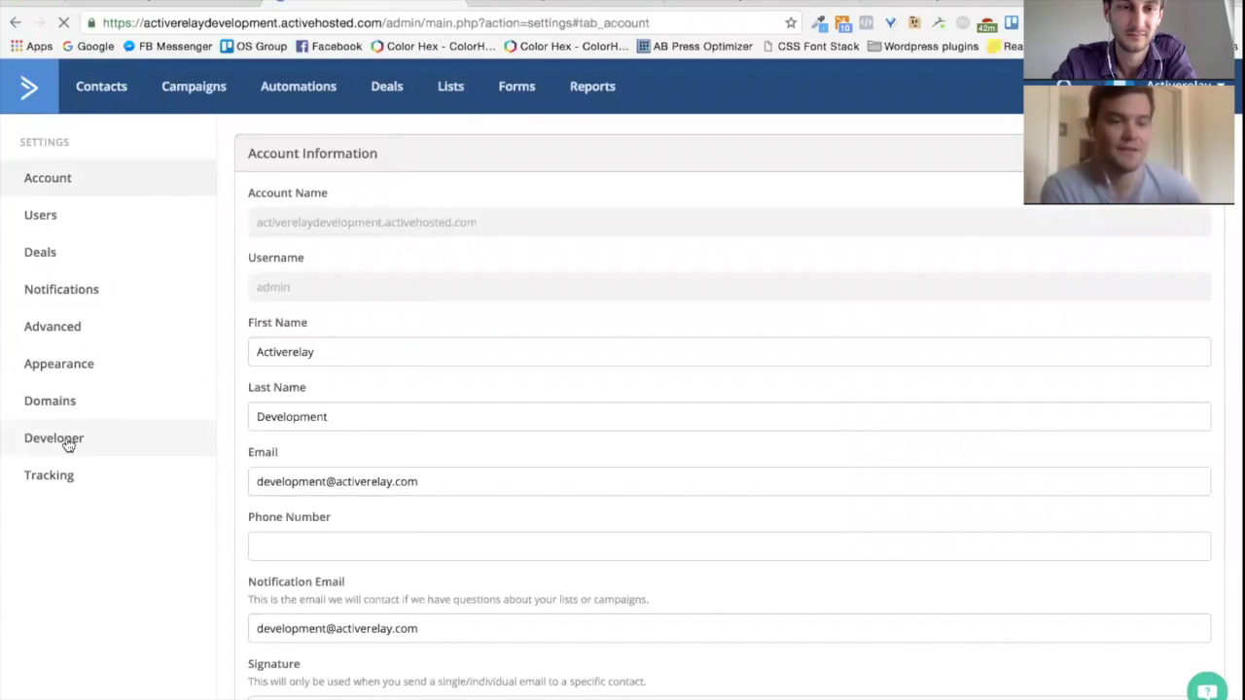
pyautogui.click(62, 444)
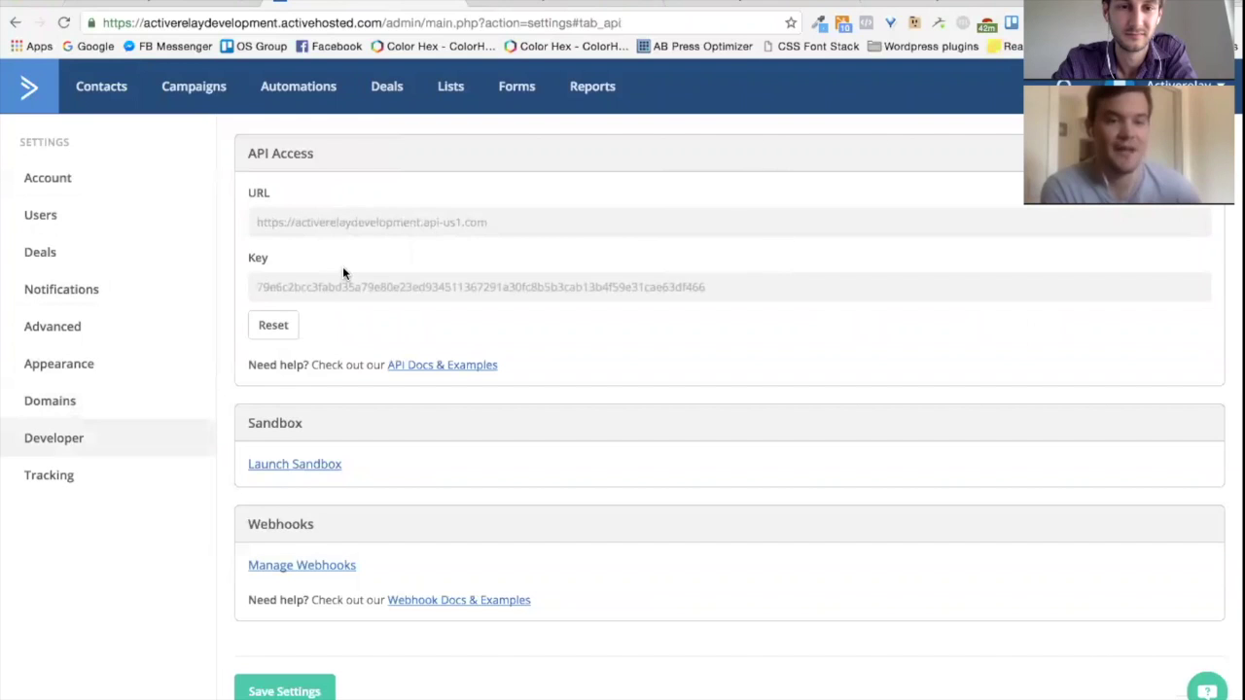
pyautogui.click(16, 26)
# Step: Switch back to Activerelay, open a new checkout form, and review its fields down to the cart theme and purchase button colours
pyautogui.click(136, 8)
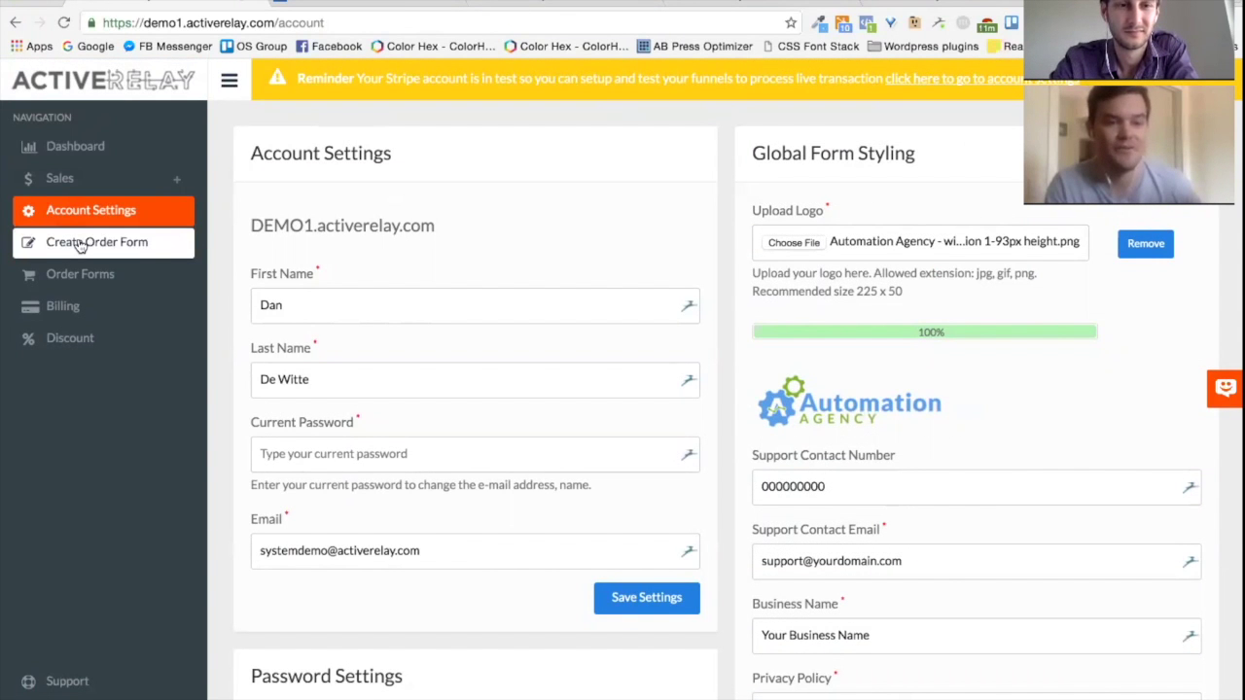
pyautogui.click(80, 246)
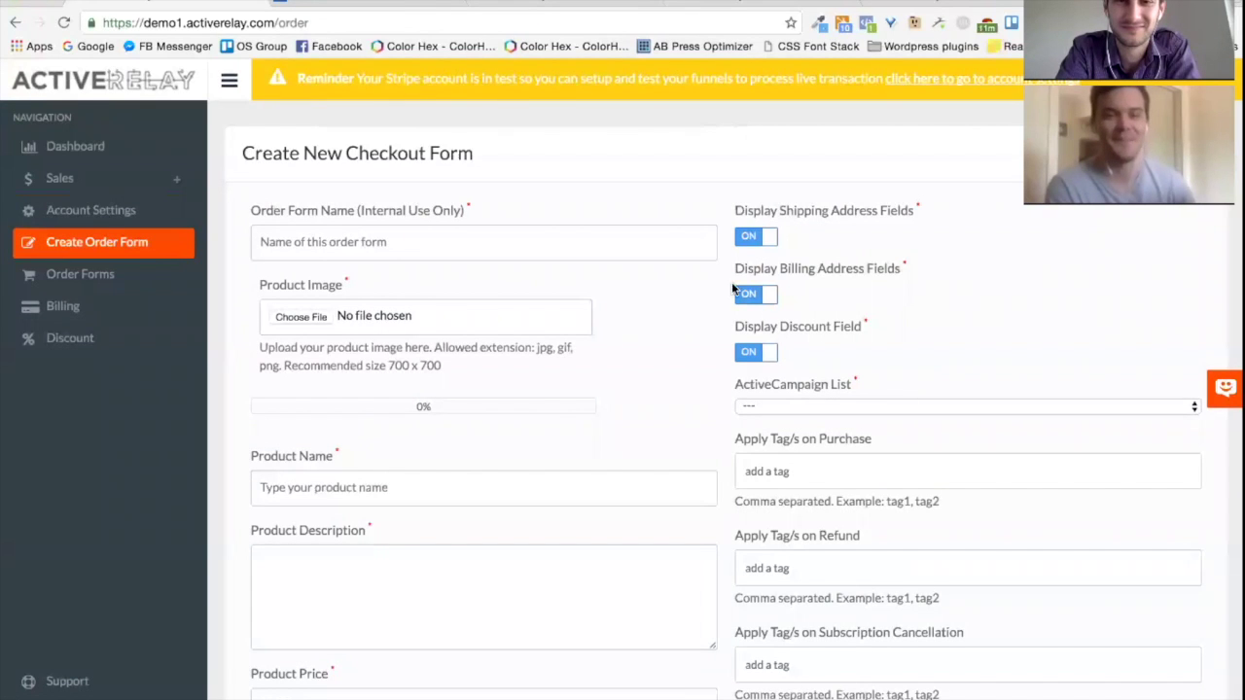
pyautogui.scroll(-10, 768, 273)
pyautogui.scroll(-7, 710, 272)
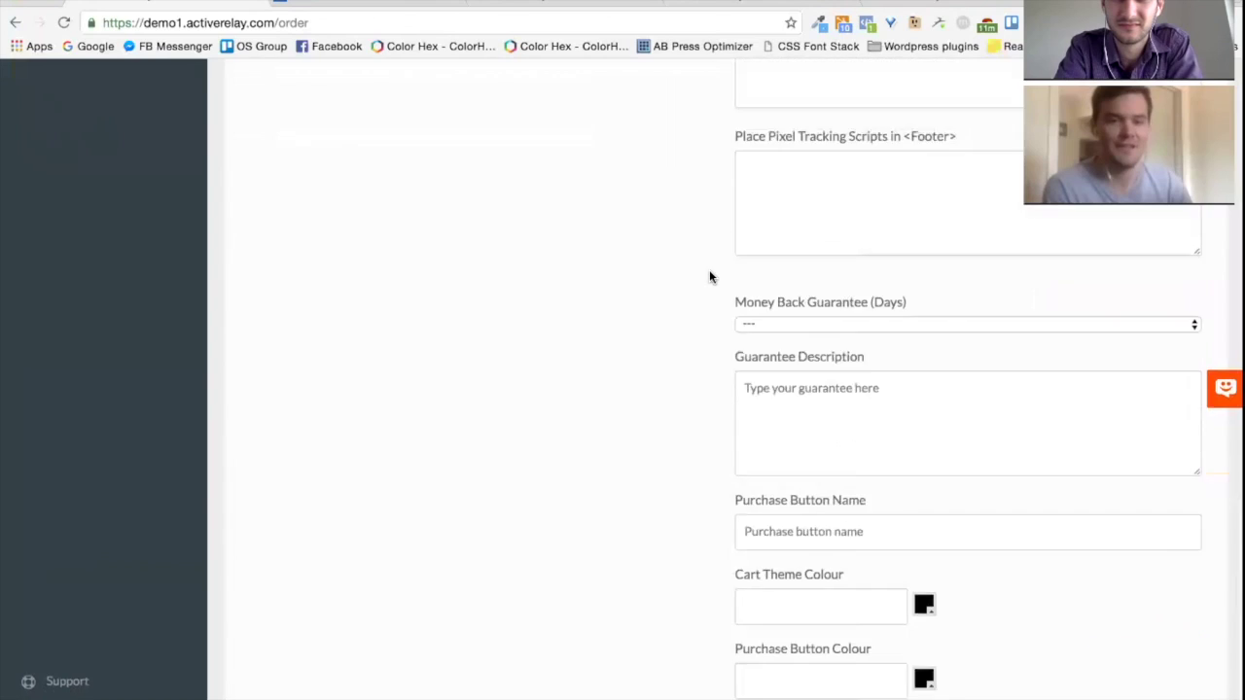
pyautogui.scroll(15, 709, 277)
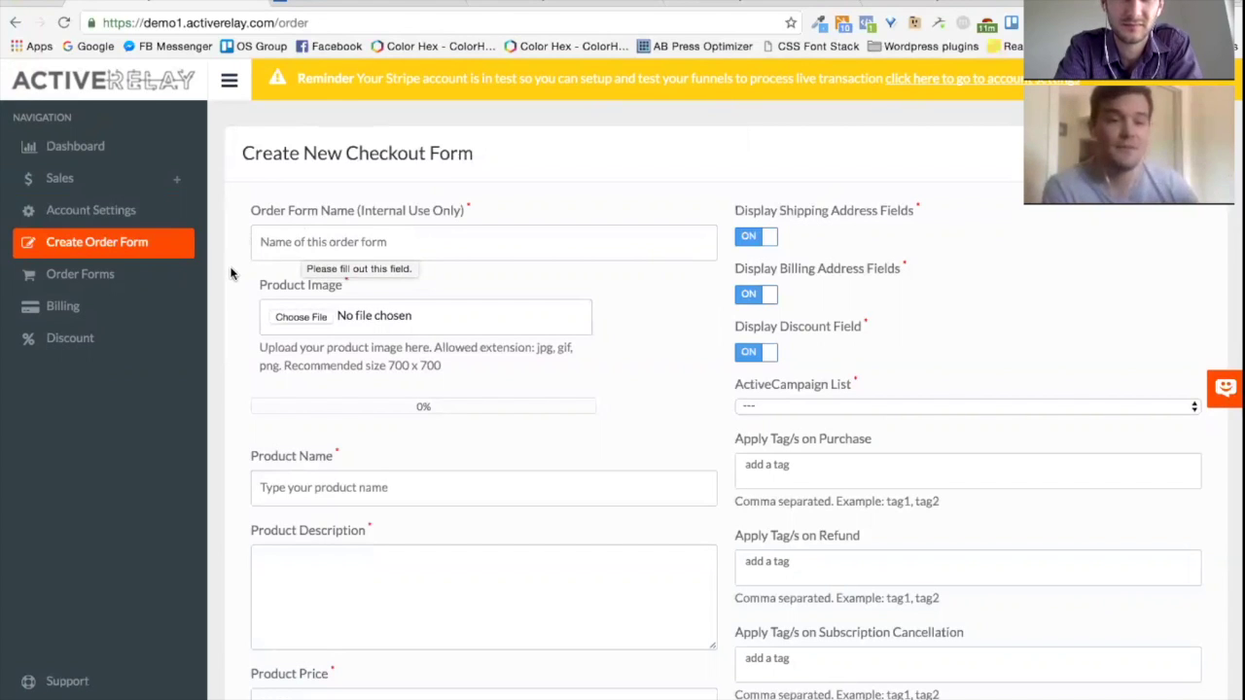
pyautogui.scroll(-1, 231, 275)
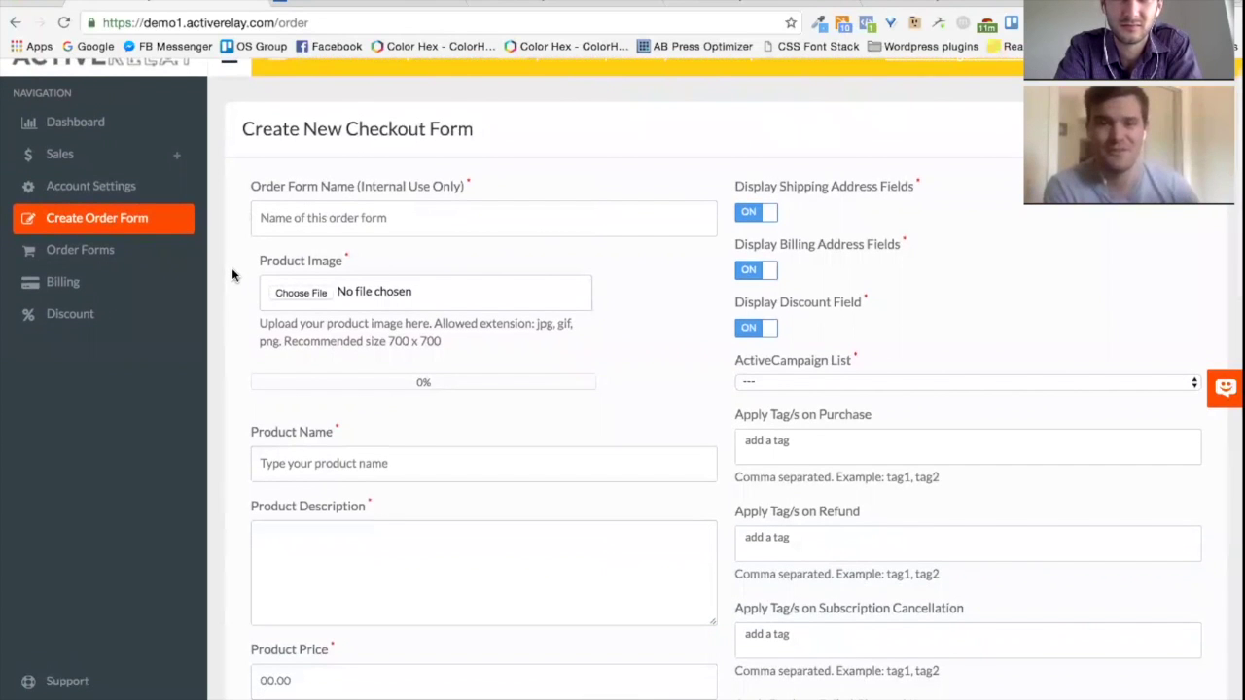
# Step: Turn off the Subscription Plan option in the new checkout form
pyautogui.scroll(-2, 232, 275)
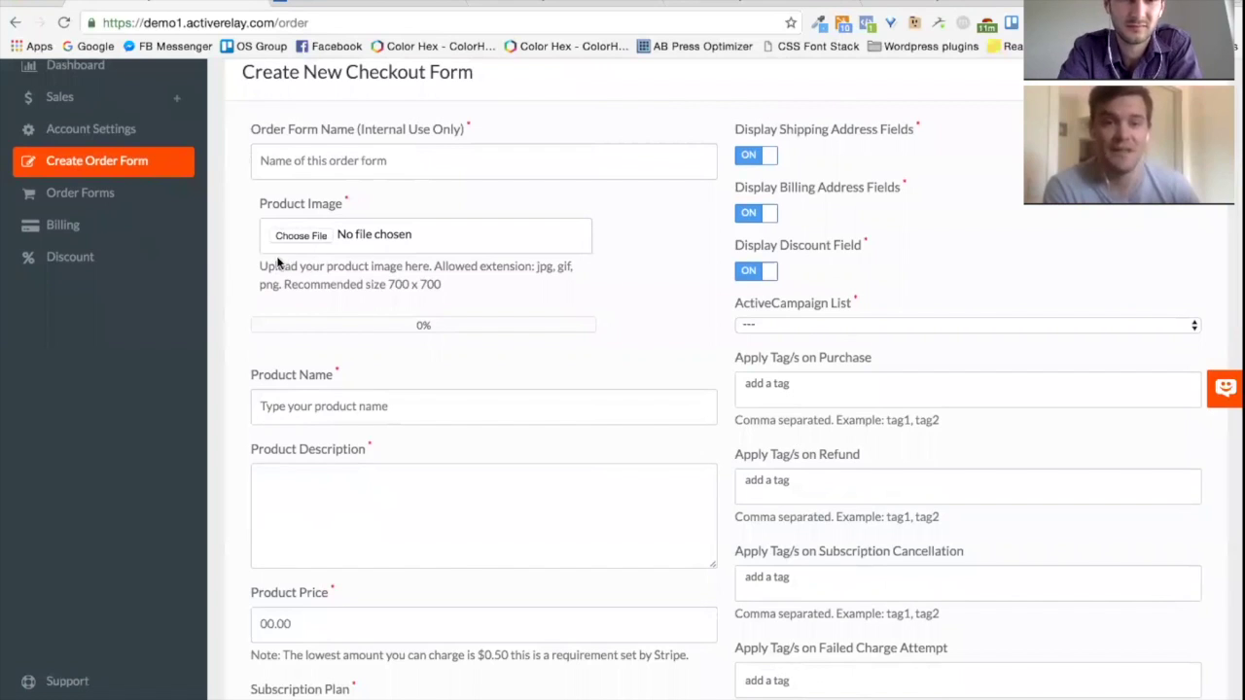
pyautogui.scroll(-5, 222, 266)
pyautogui.click(331, 257)
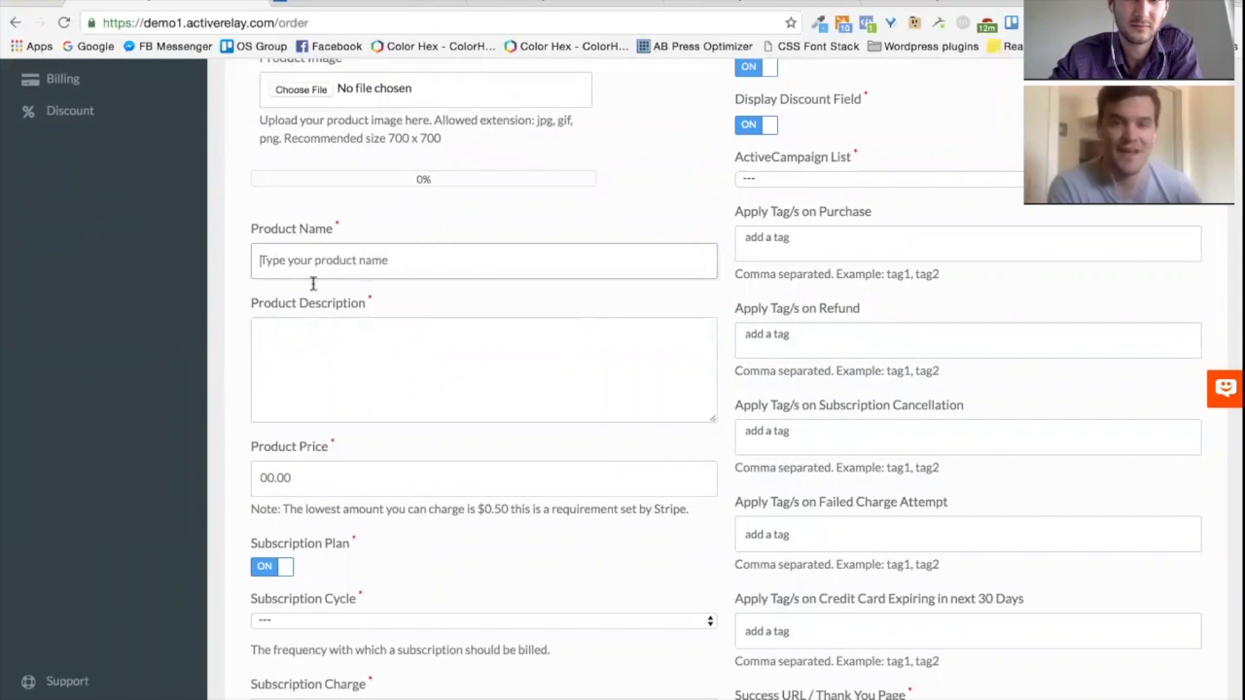
pyautogui.scroll(-6, 312, 351)
pyautogui.click(269, 399)
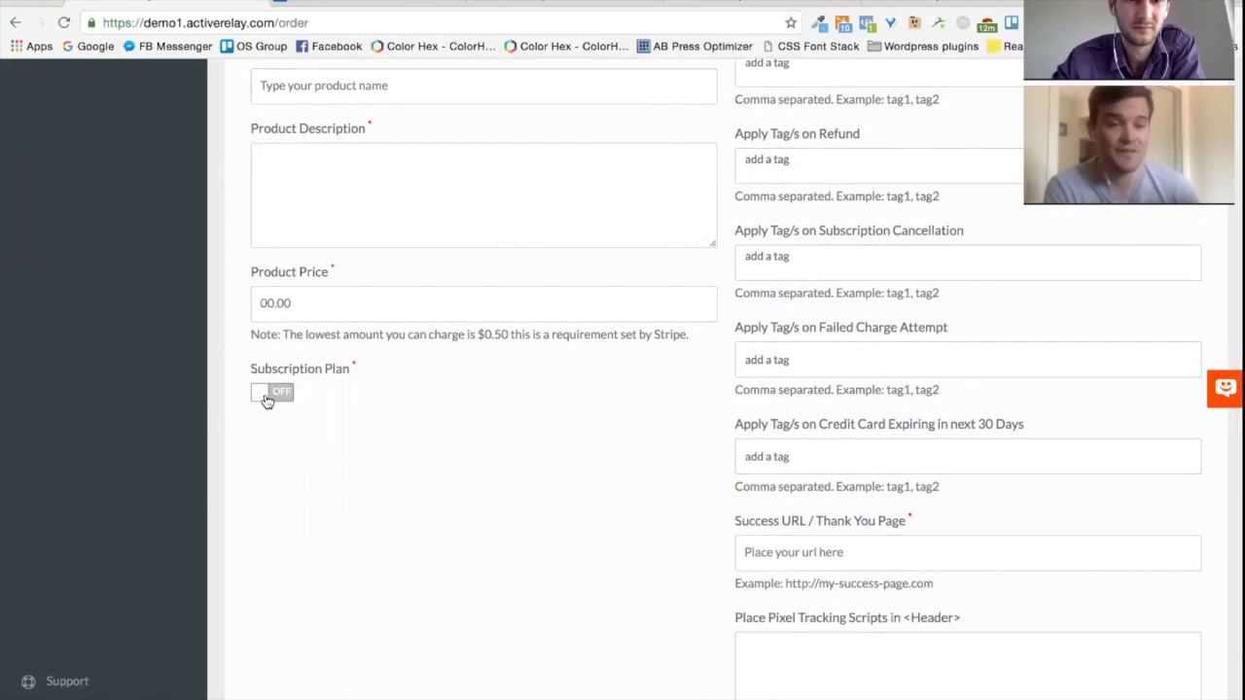
# Step: Turn off the display of shipping address fields for the new checkout form
pyautogui.scroll(1, 240, 304)
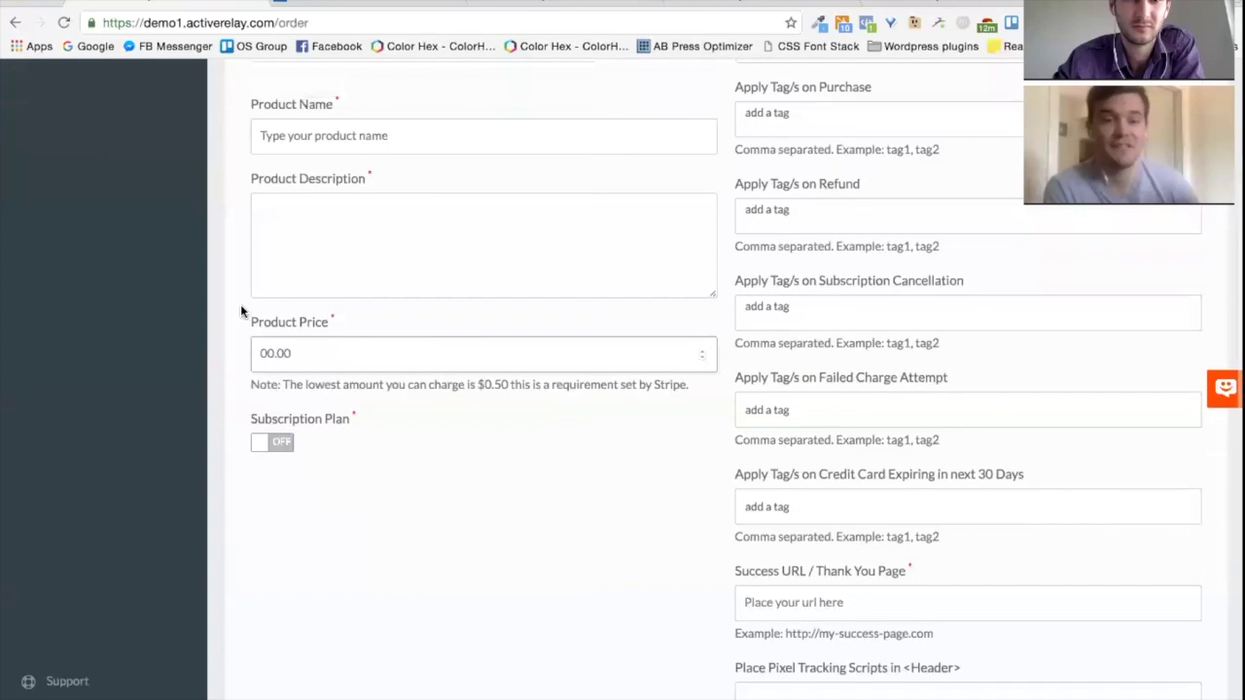
pyautogui.scroll(1, 240, 305)
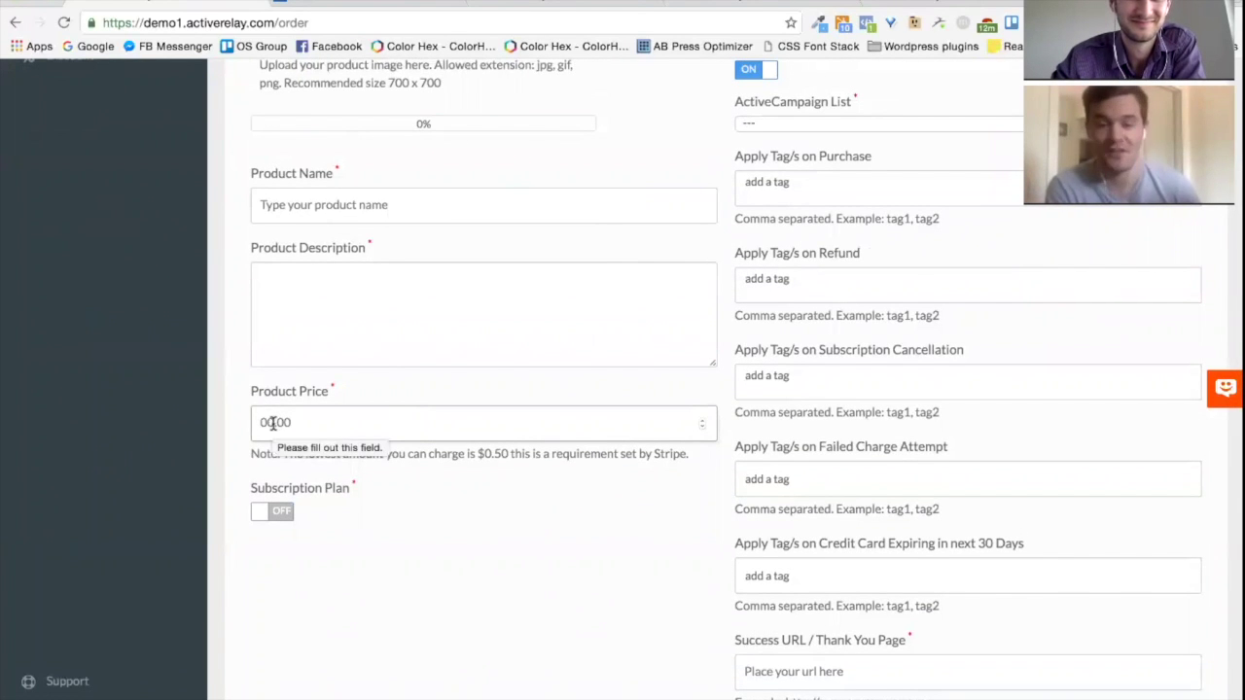
pyautogui.scroll(3, 232, 418)
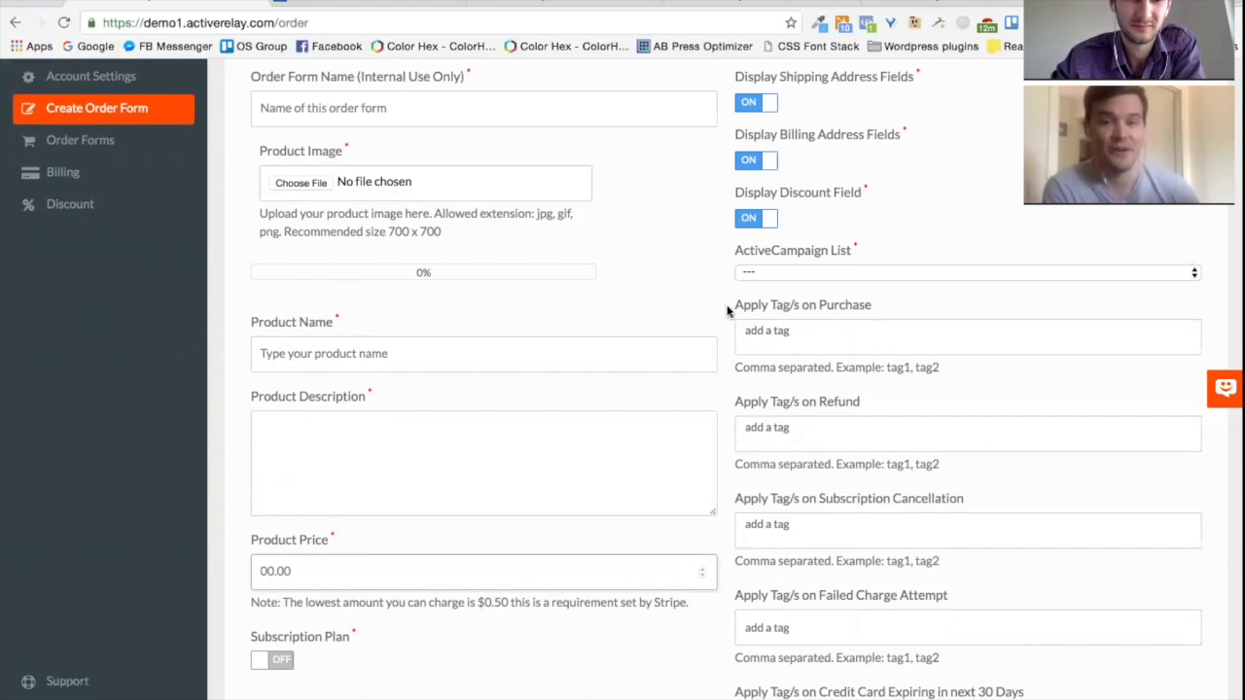
pyautogui.scroll(1, 728, 311)
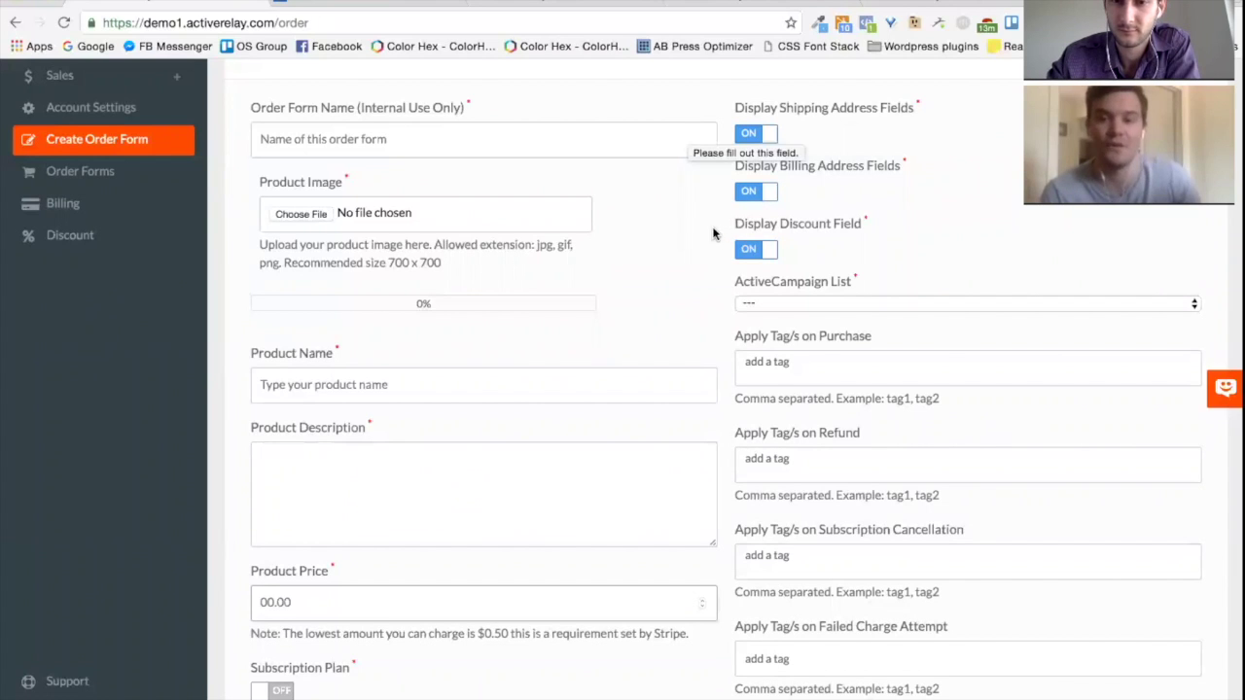
pyautogui.click(747, 134)
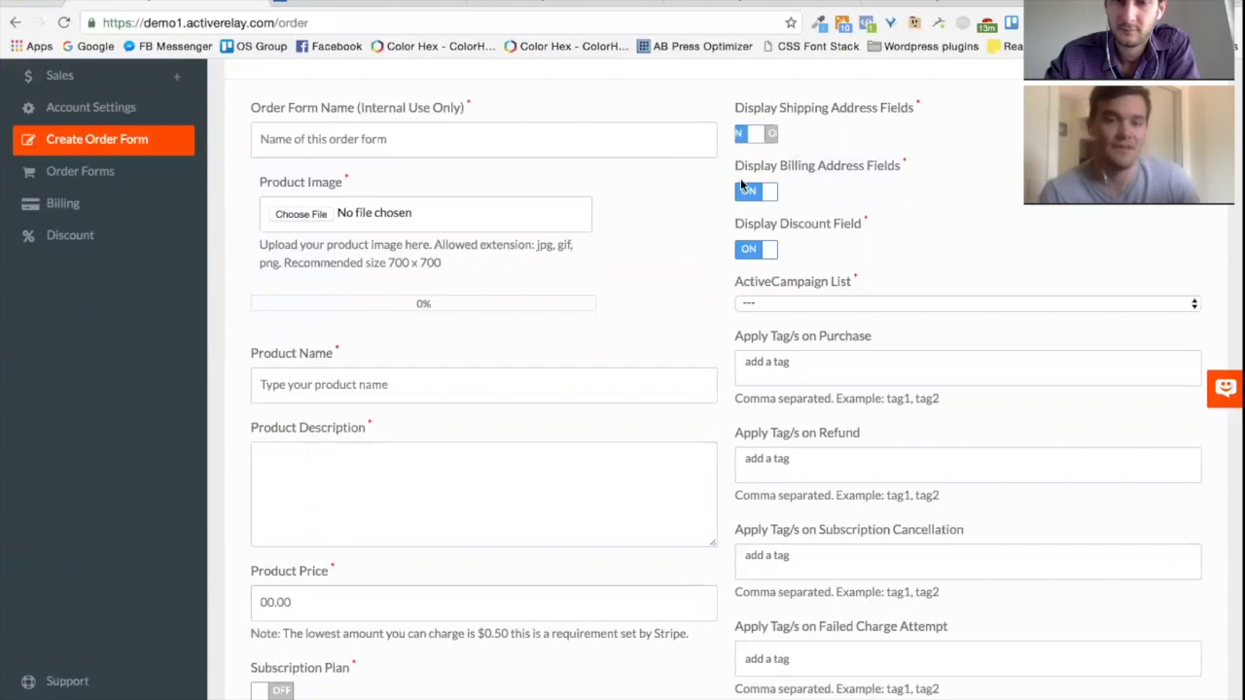
# Step: Set the checkout form's ActiveCampaign list to "Test List created in Activecampaign"
pyautogui.scroll(-3, 700, 233)
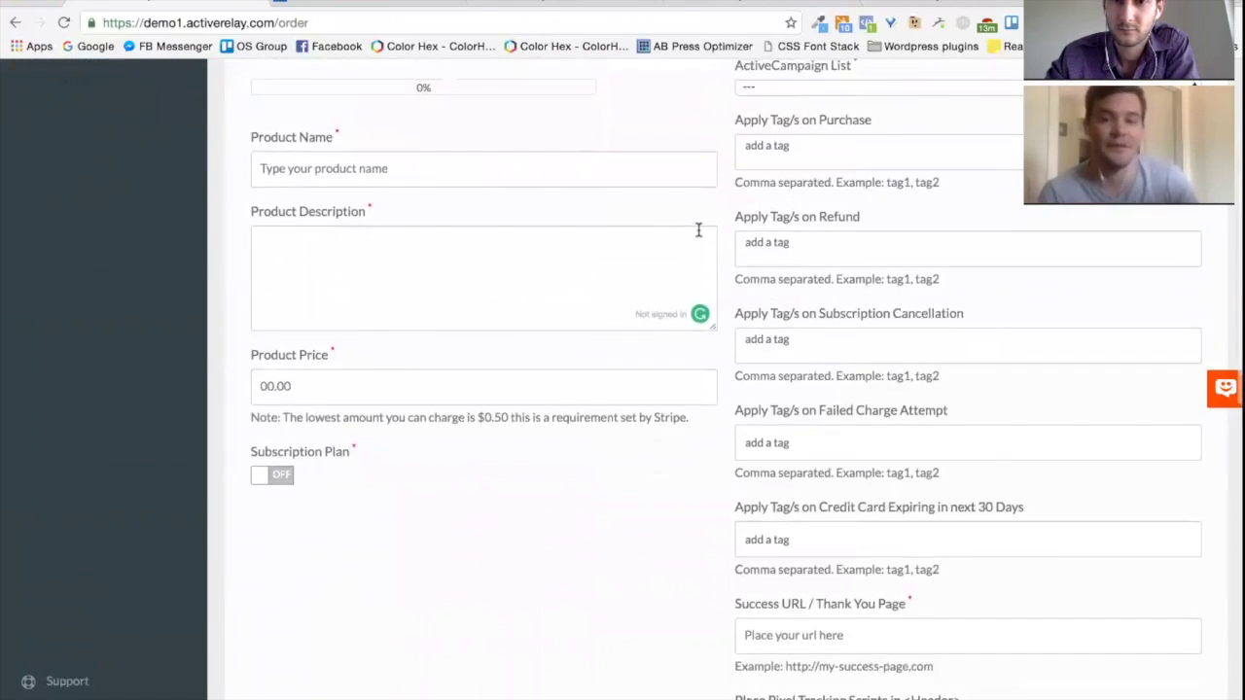
pyautogui.scroll(1, 692, 195)
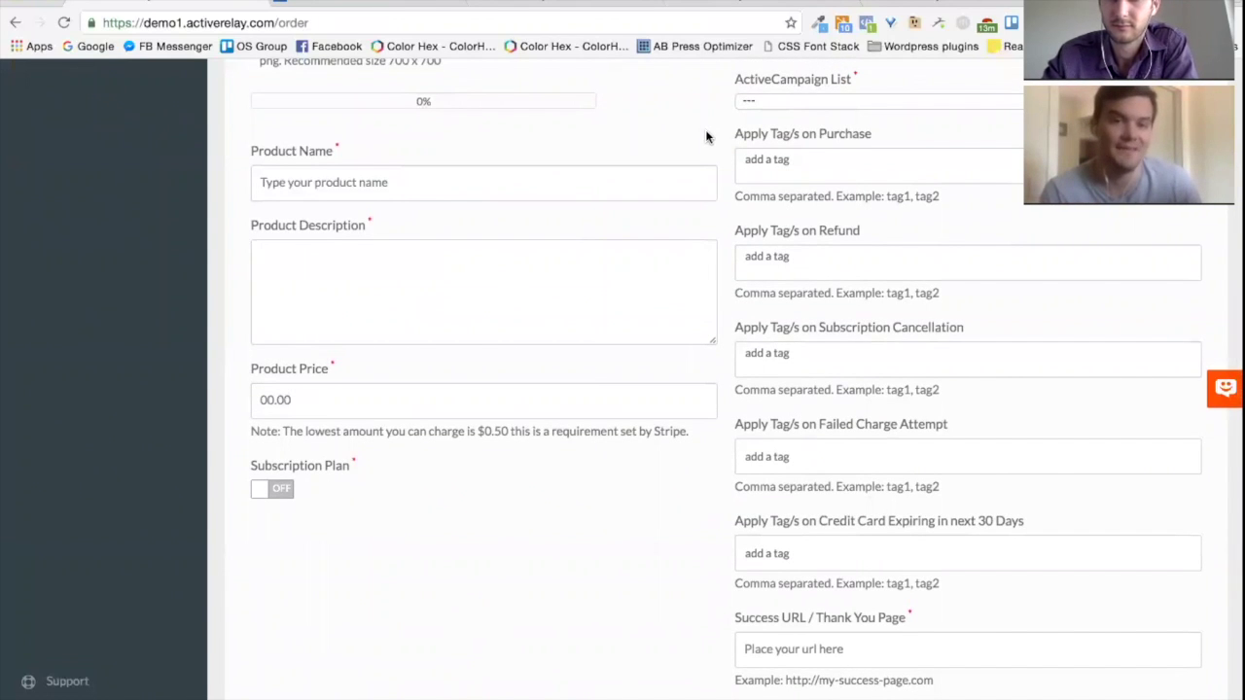
pyautogui.click(768, 99)
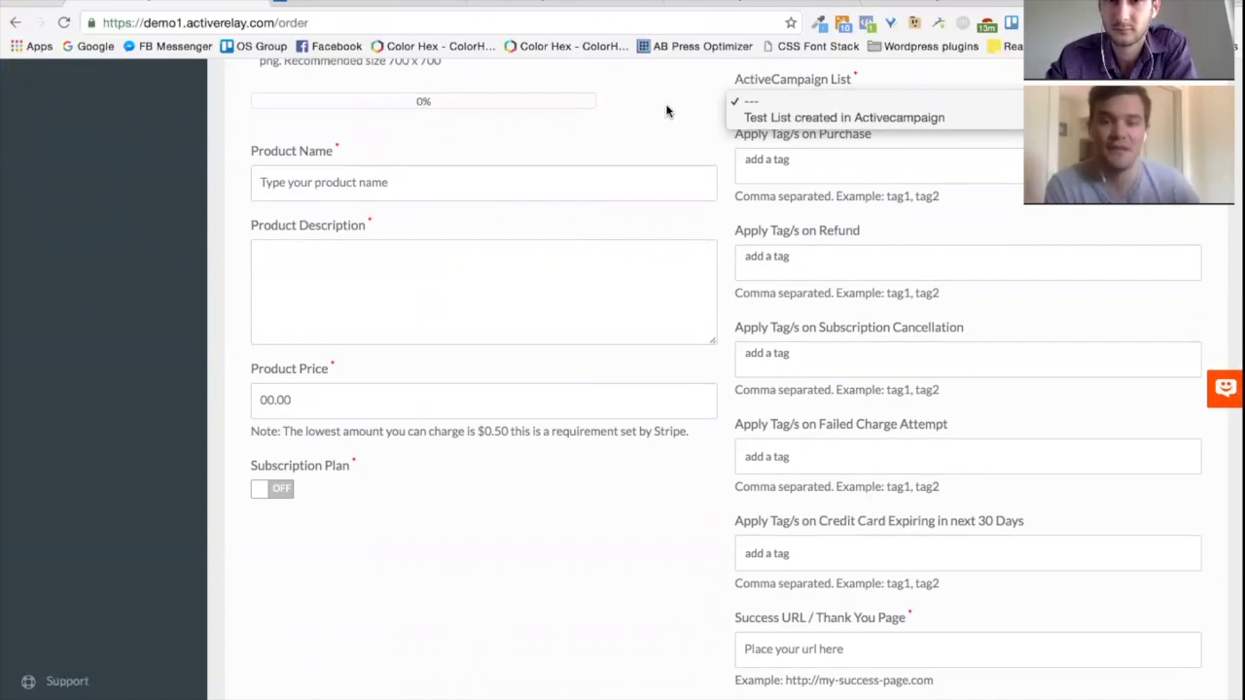
pyautogui.click(801, 119)
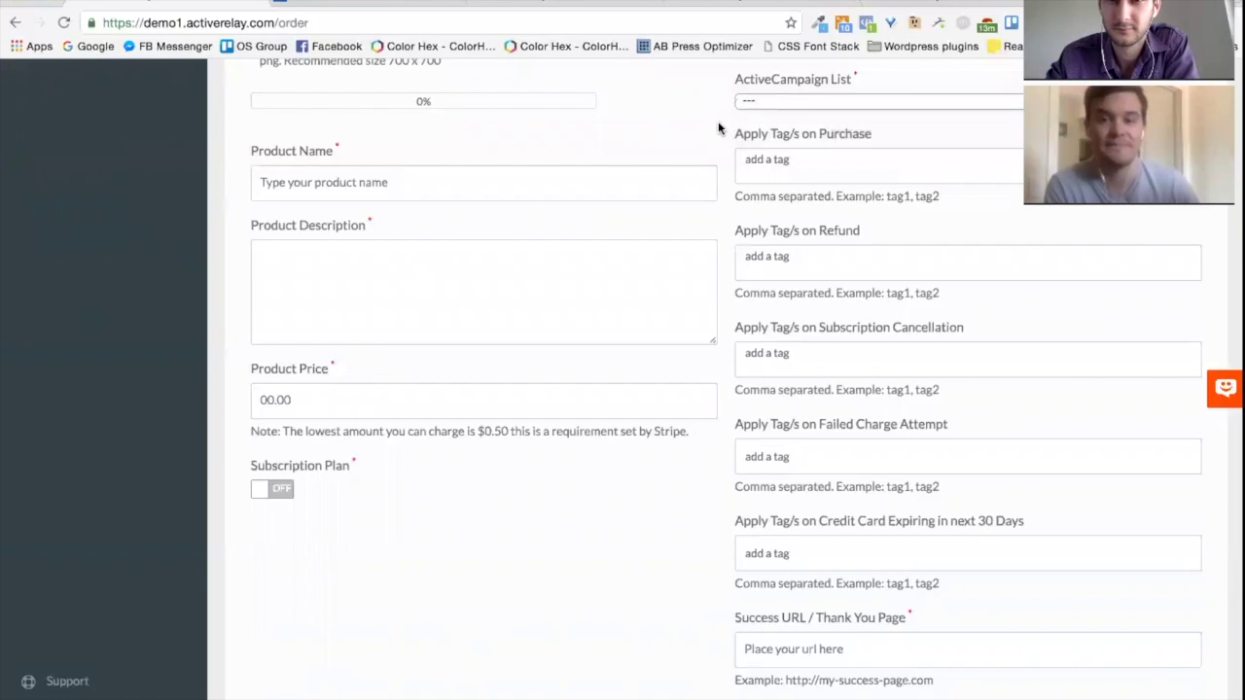
pyautogui.scroll(-1, 717, 125)
pyautogui.scroll(2, 716, 125)
pyautogui.scroll(1, 724, 194)
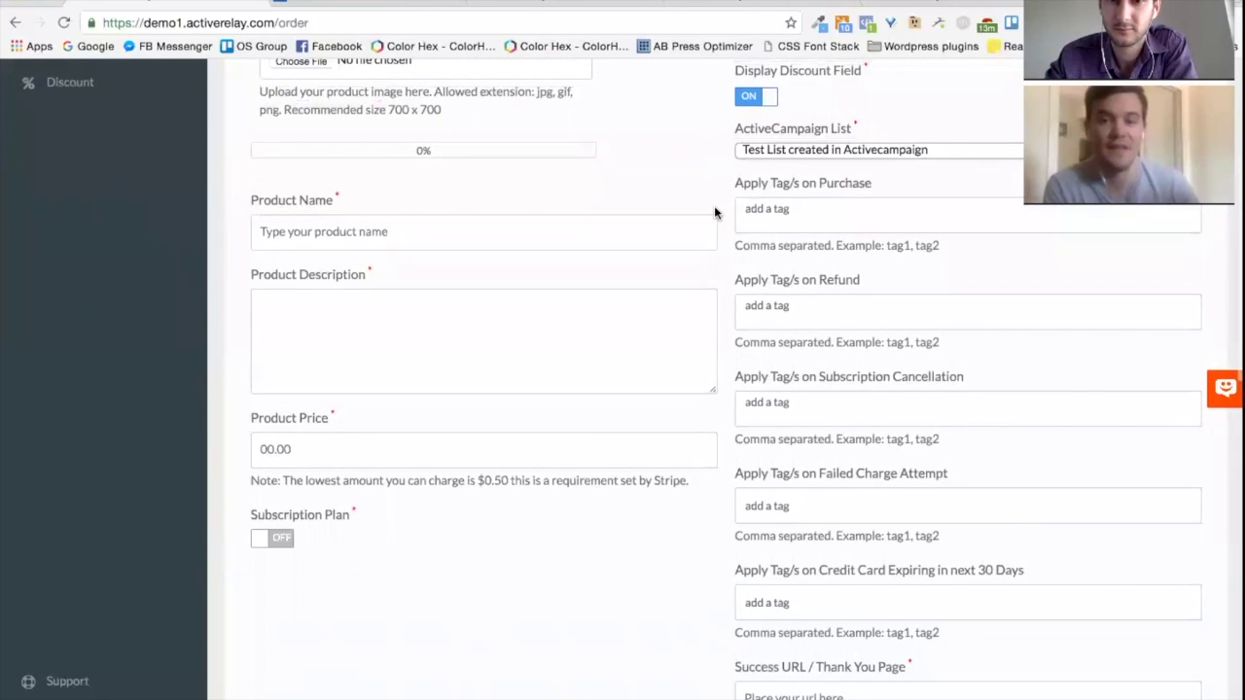
# Step: Examine the tag fields for purchase, refund, subscription cancellation, failed charge attempt and expiring credit card
pyautogui.scroll(-2, 714, 207)
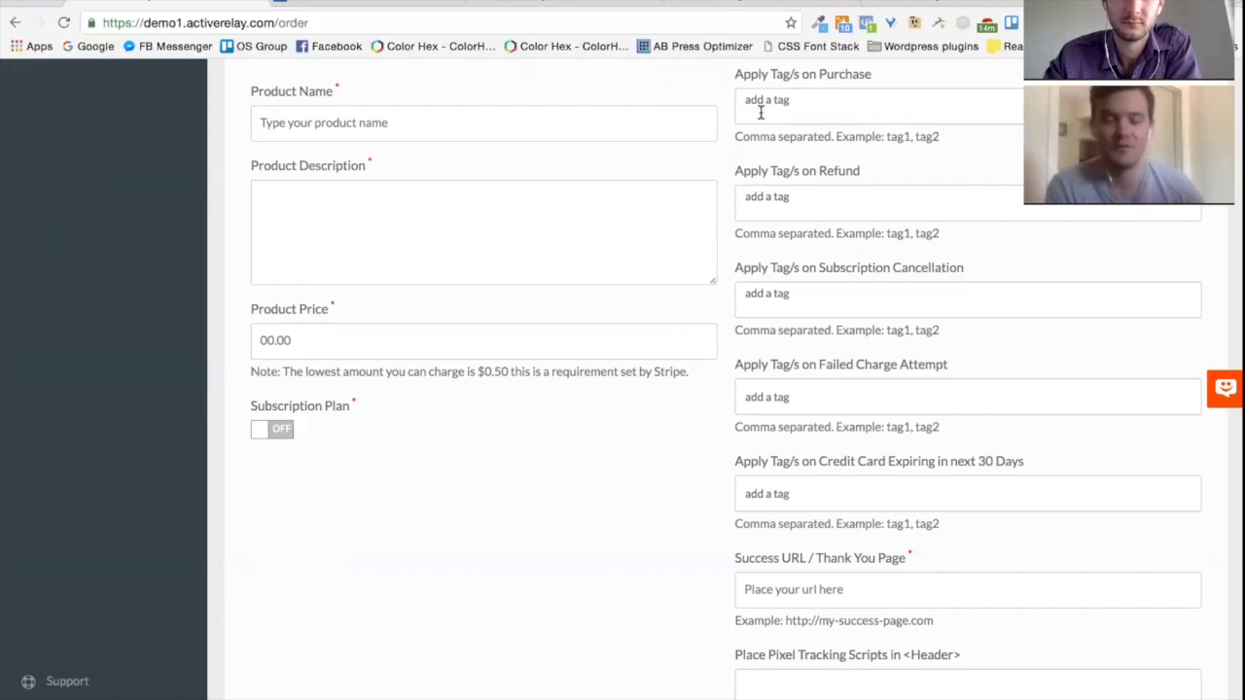
pyautogui.scroll(-1, 729, 138)
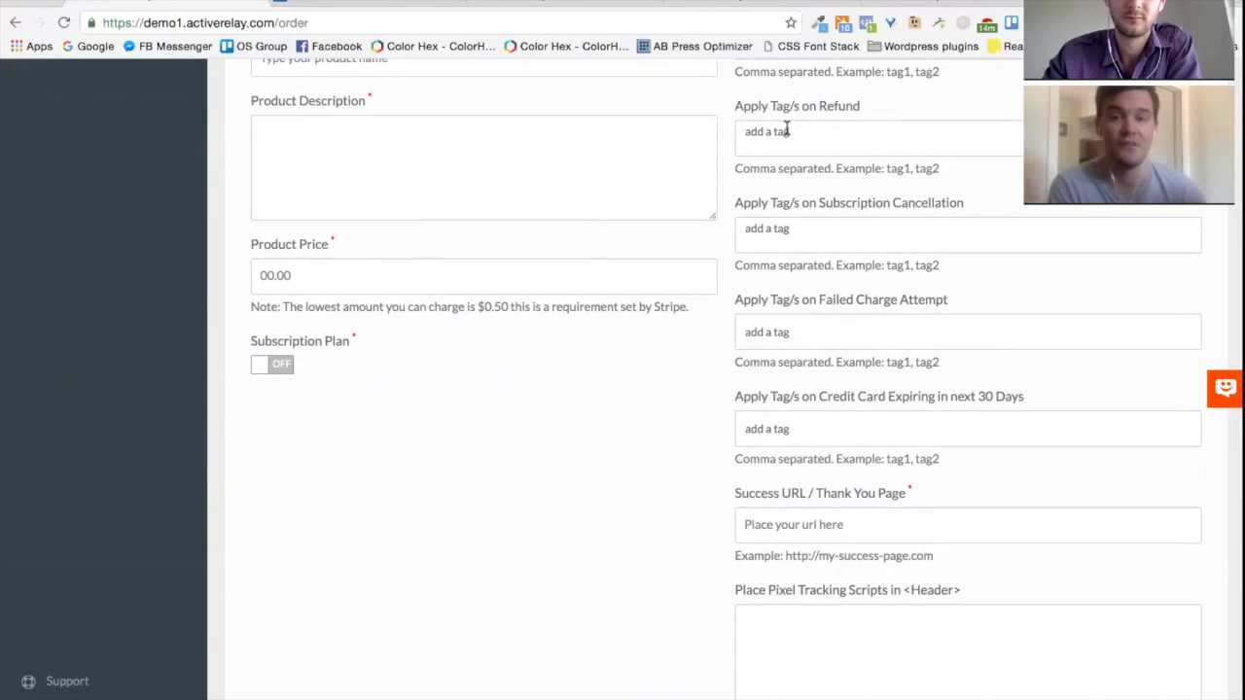
pyautogui.scroll(-1, 749, 147)
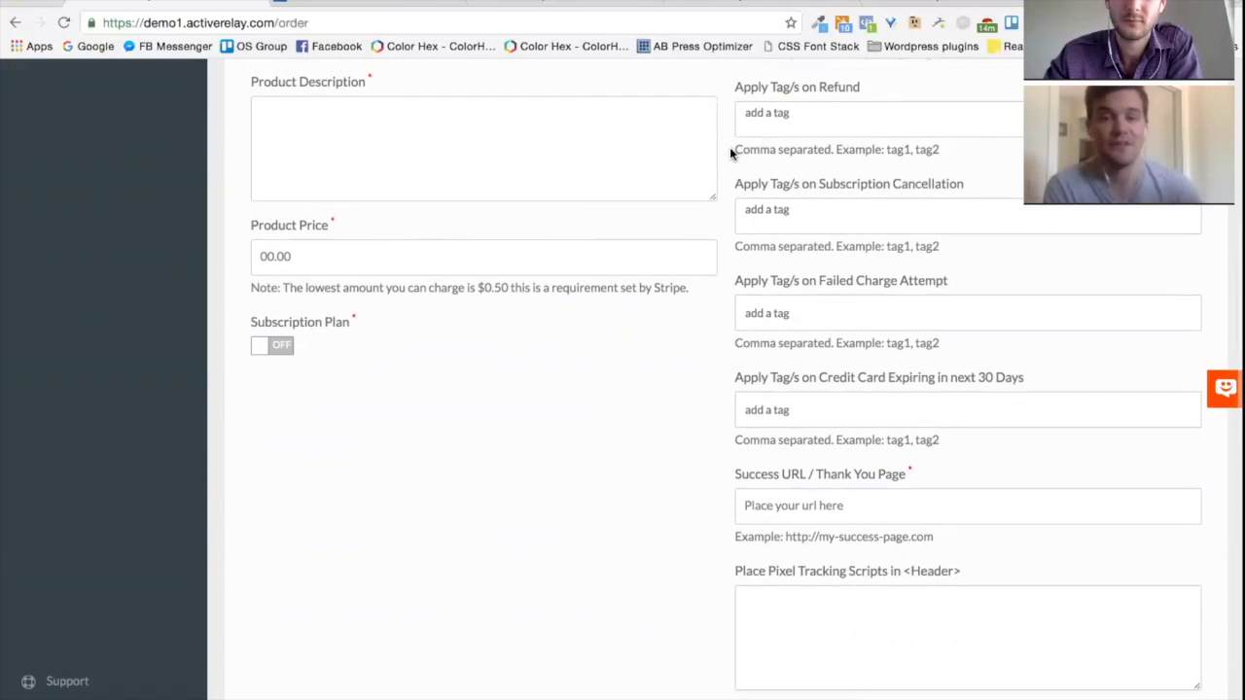
pyautogui.scroll(1, 743, 124)
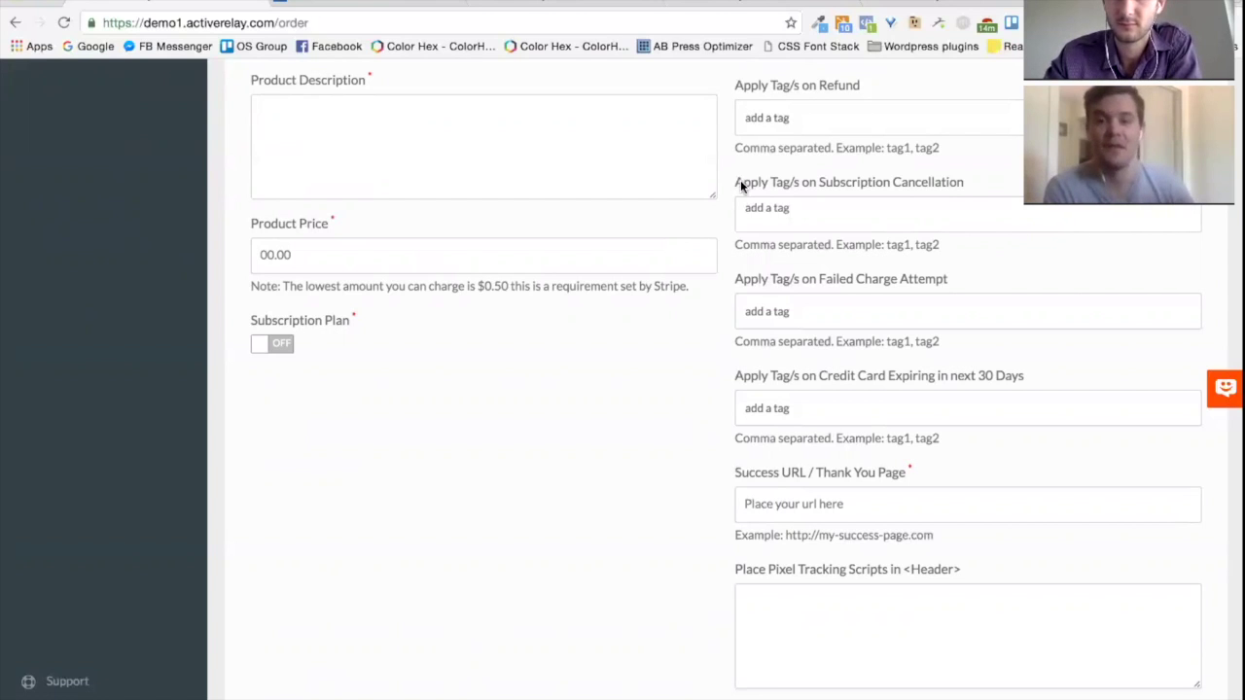
pyautogui.scroll(-1, 740, 184)
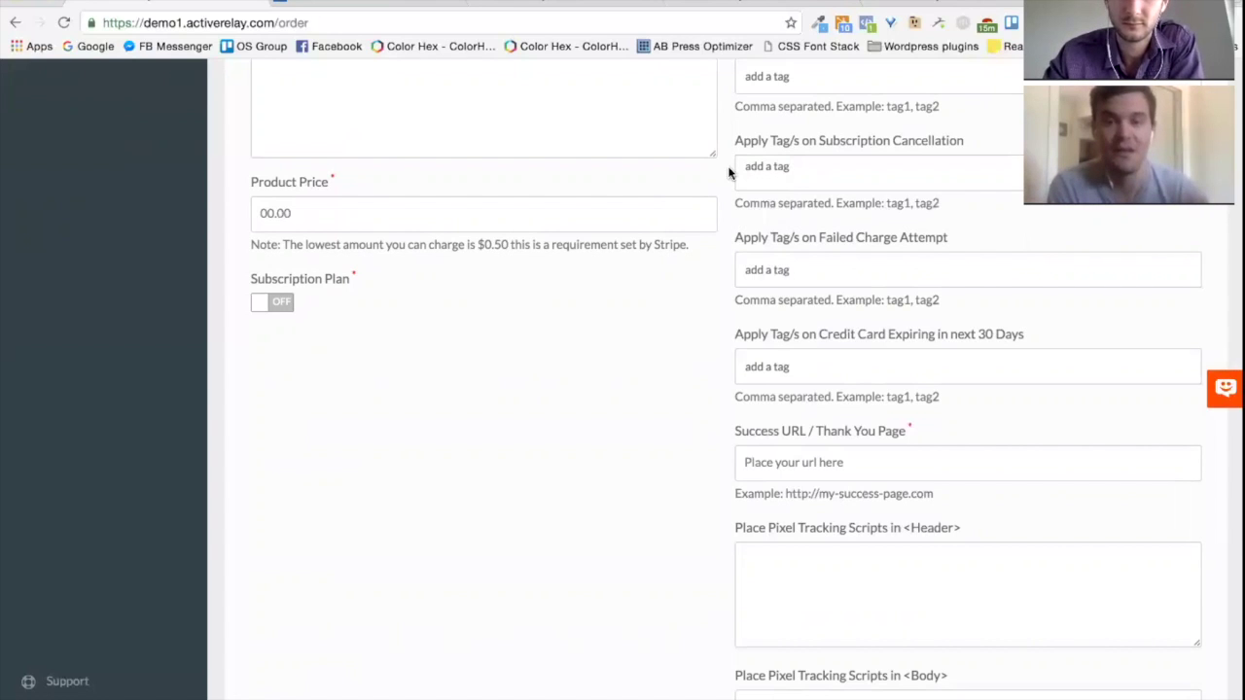
pyautogui.scroll(-1, 717, 241)
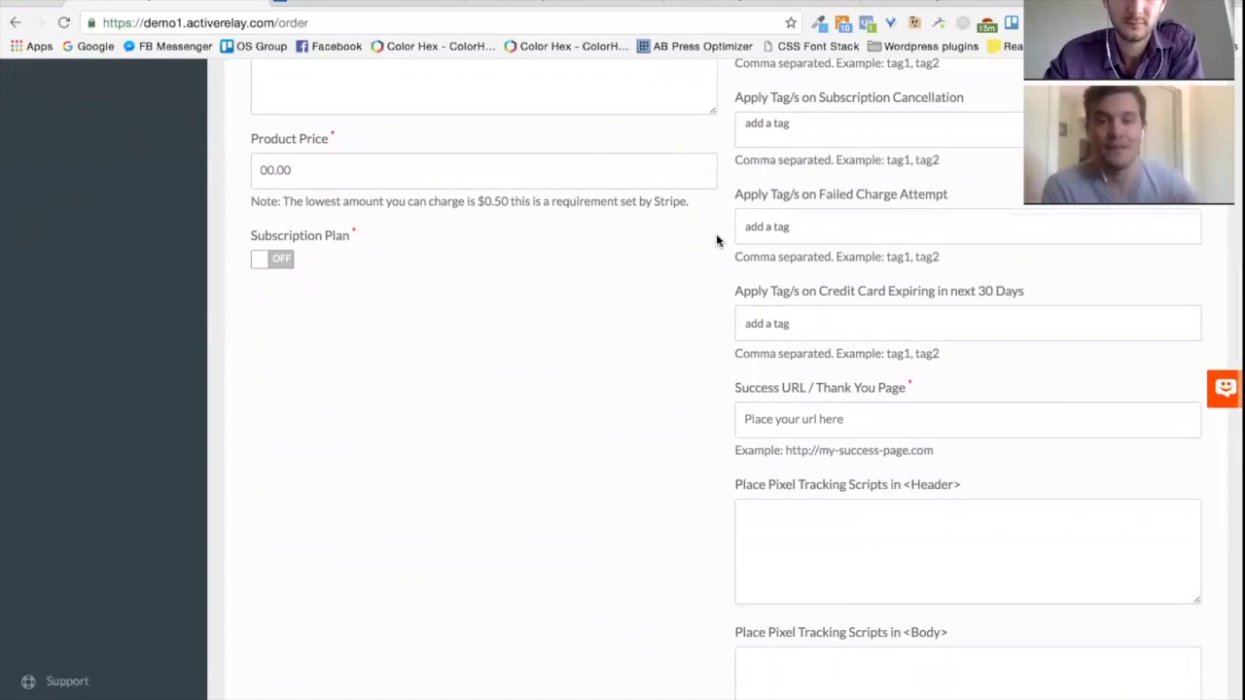
pyautogui.scroll(-1, 716, 223)
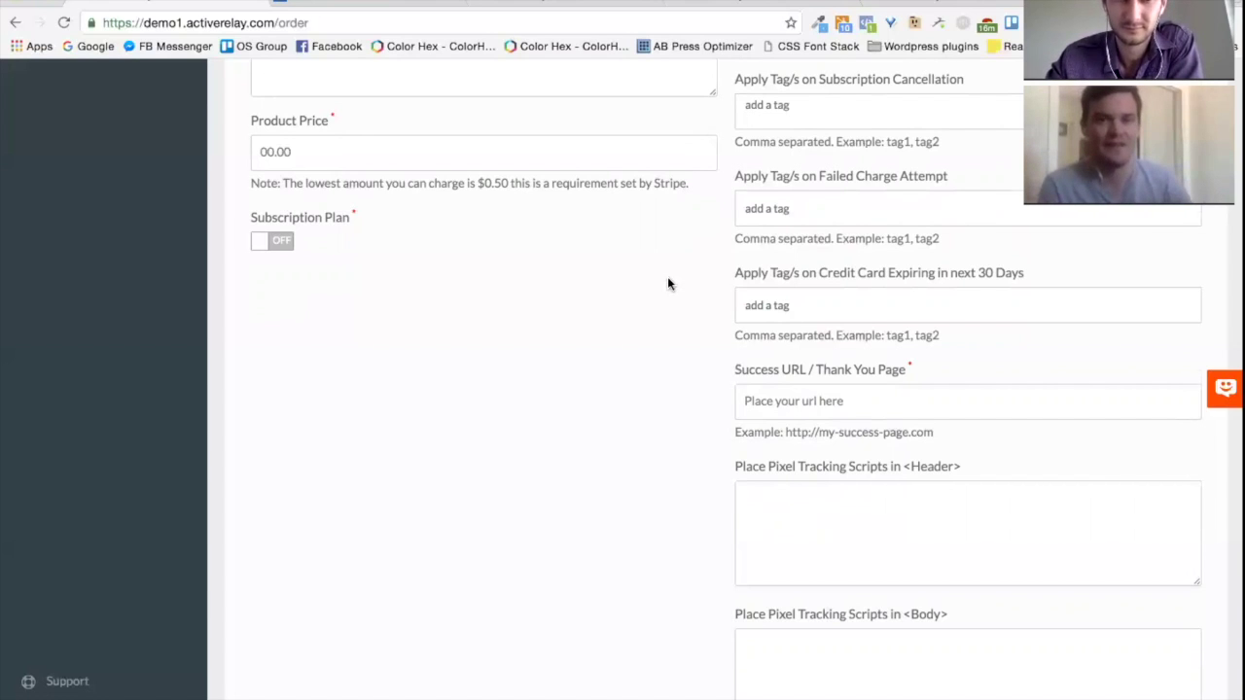
pyautogui.scroll(2, 667, 283)
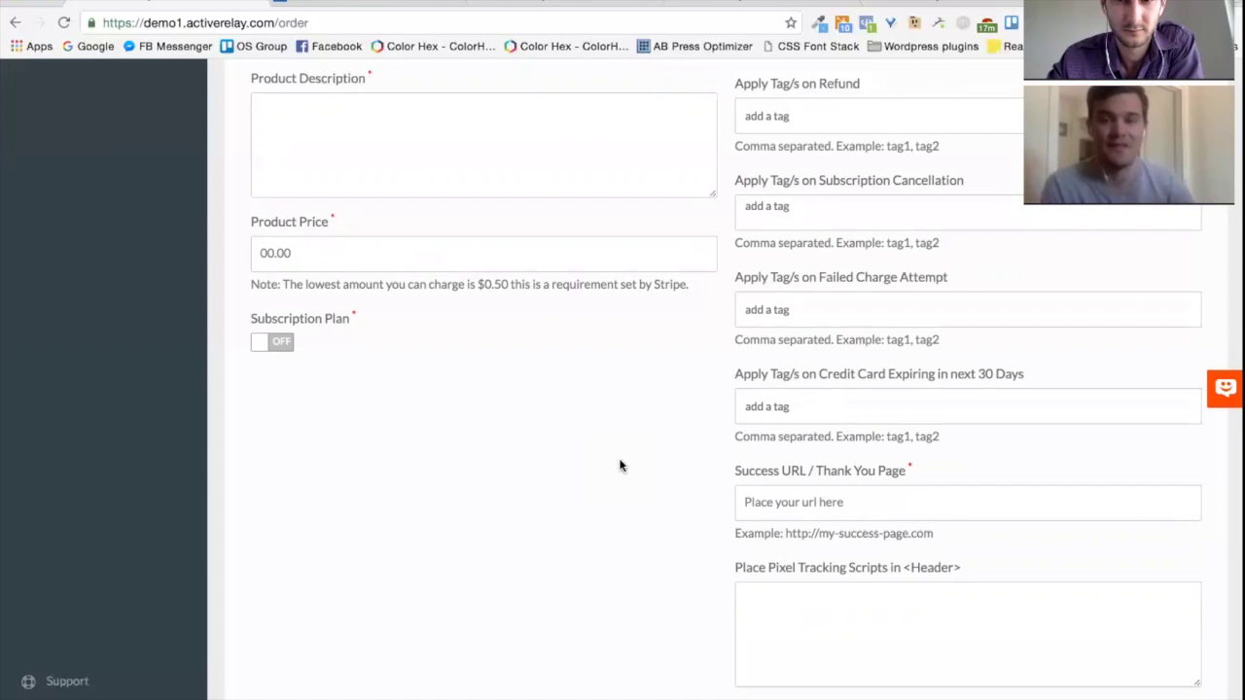
# Step: Review the success URL and pixel tracking script fields, and view the available money back guarantee periods without choosing one
pyautogui.scroll(-4, 641, 454)
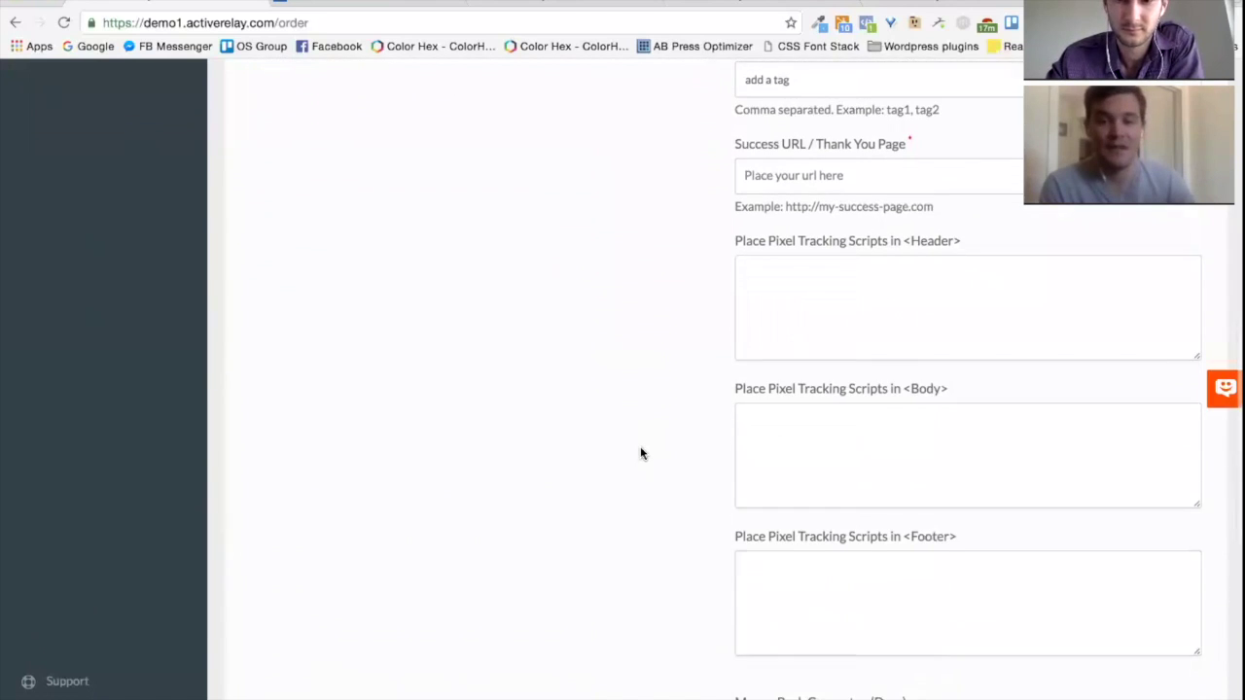
pyautogui.scroll(-1, 641, 453)
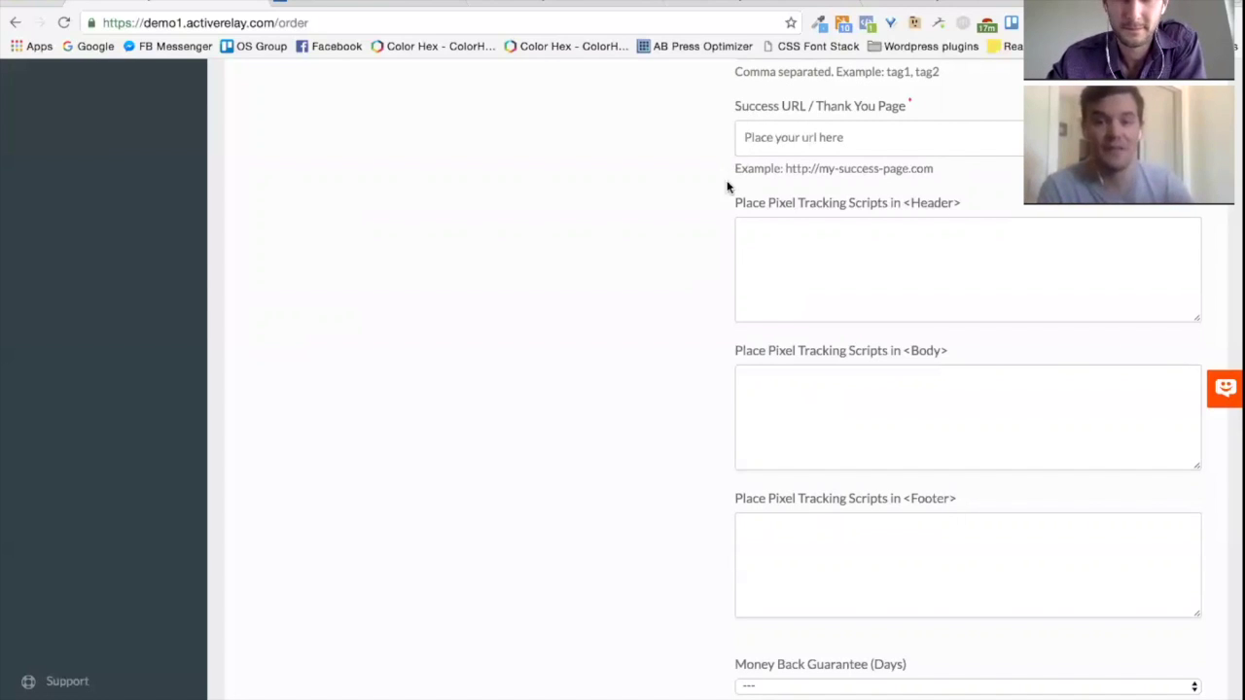
pyautogui.scroll(-2, 699, 294)
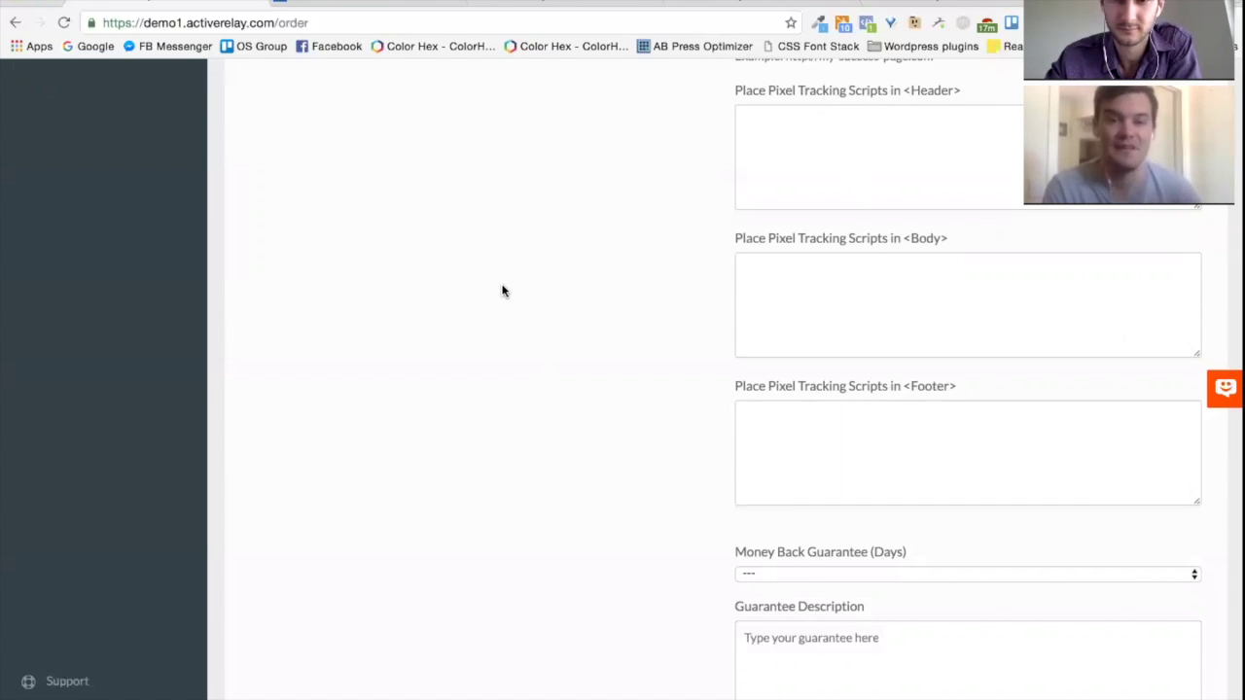
pyautogui.scroll(3, 505, 289)
pyautogui.scroll(-7, 500, 289)
pyautogui.scroll(-2, 478, 287)
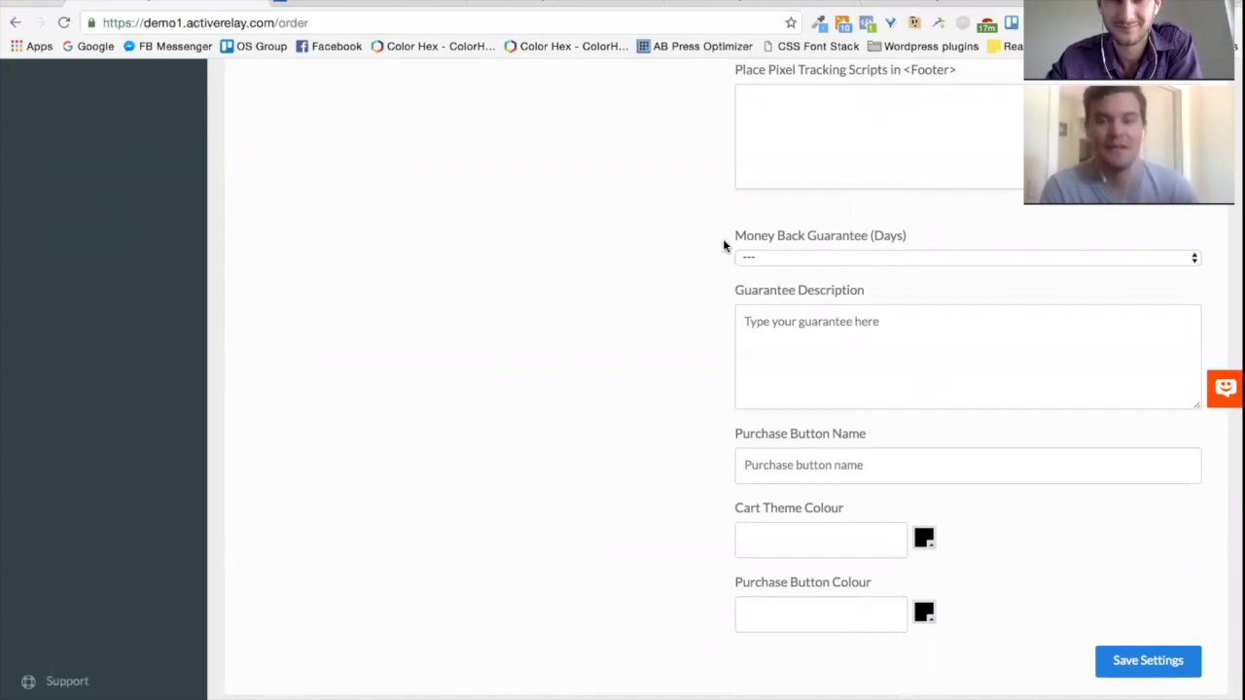
pyautogui.click(829, 255)
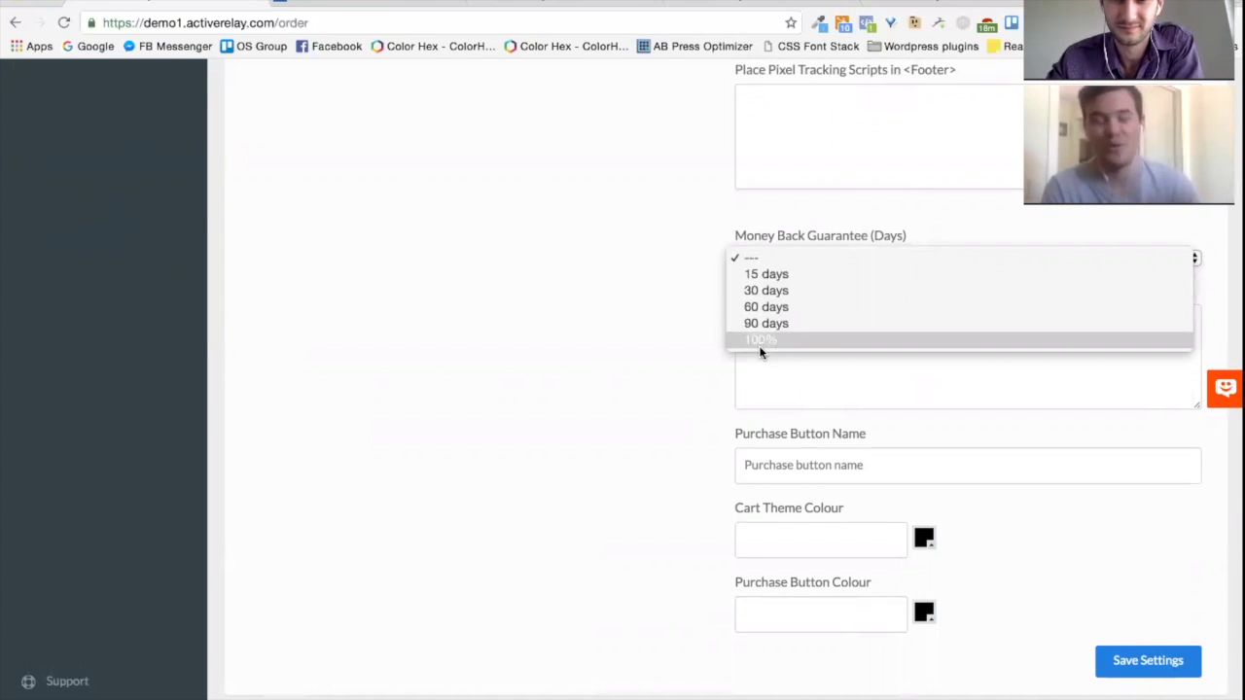
pyautogui.click(710, 352)
pyautogui.scroll(-2, 672, 358)
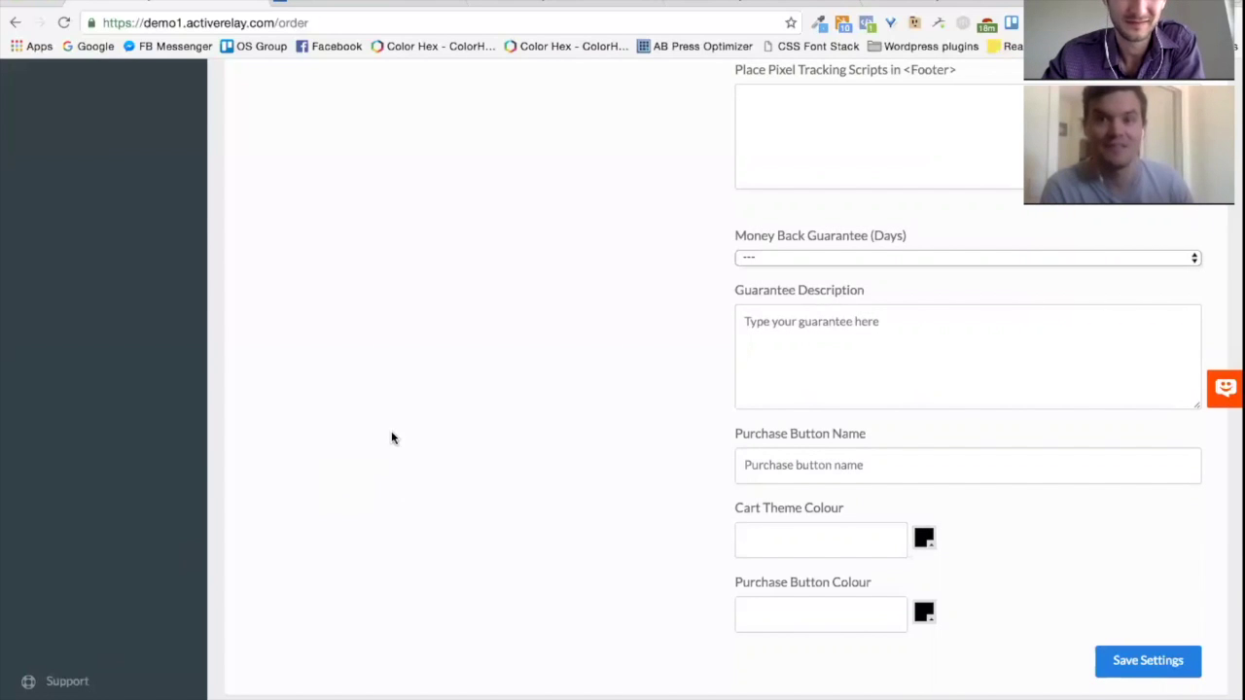
# Step: View the live Monthly Tea Subscription checkout page briefly, and return to the order form's guarantee, purchase button and colour settings
pyautogui.scroll(10, 392, 438)
pyautogui.scroll(3, 392, 437)
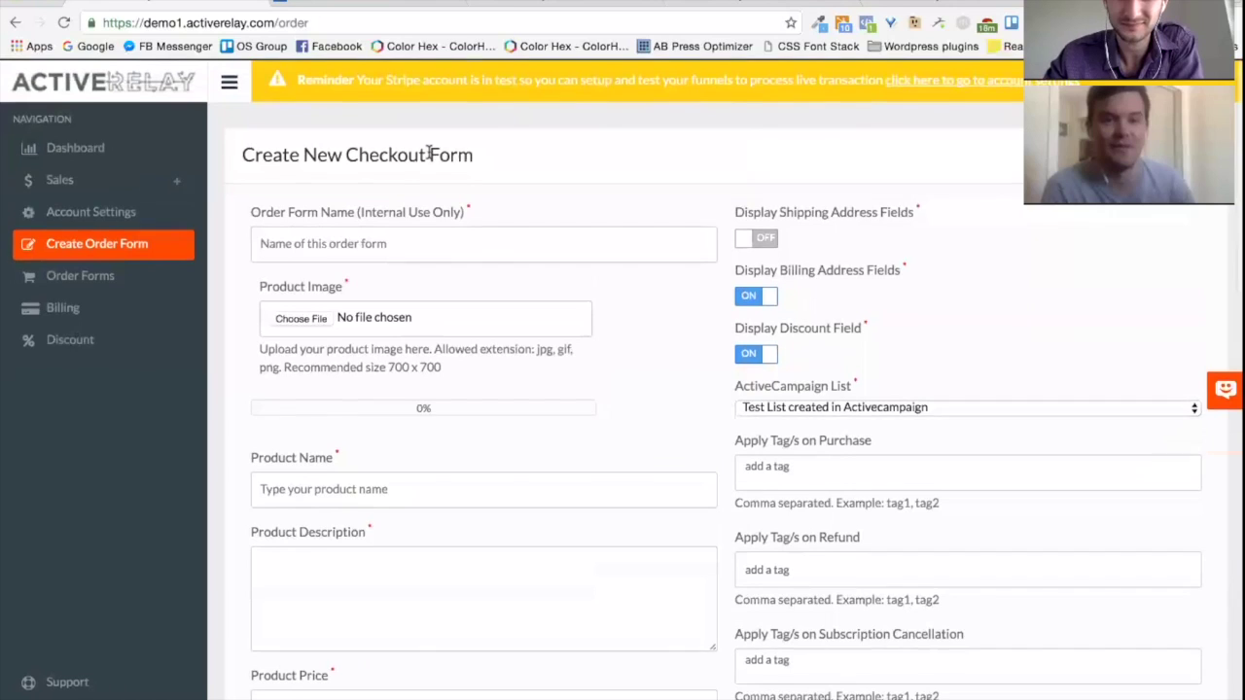
pyautogui.click(503, 8)
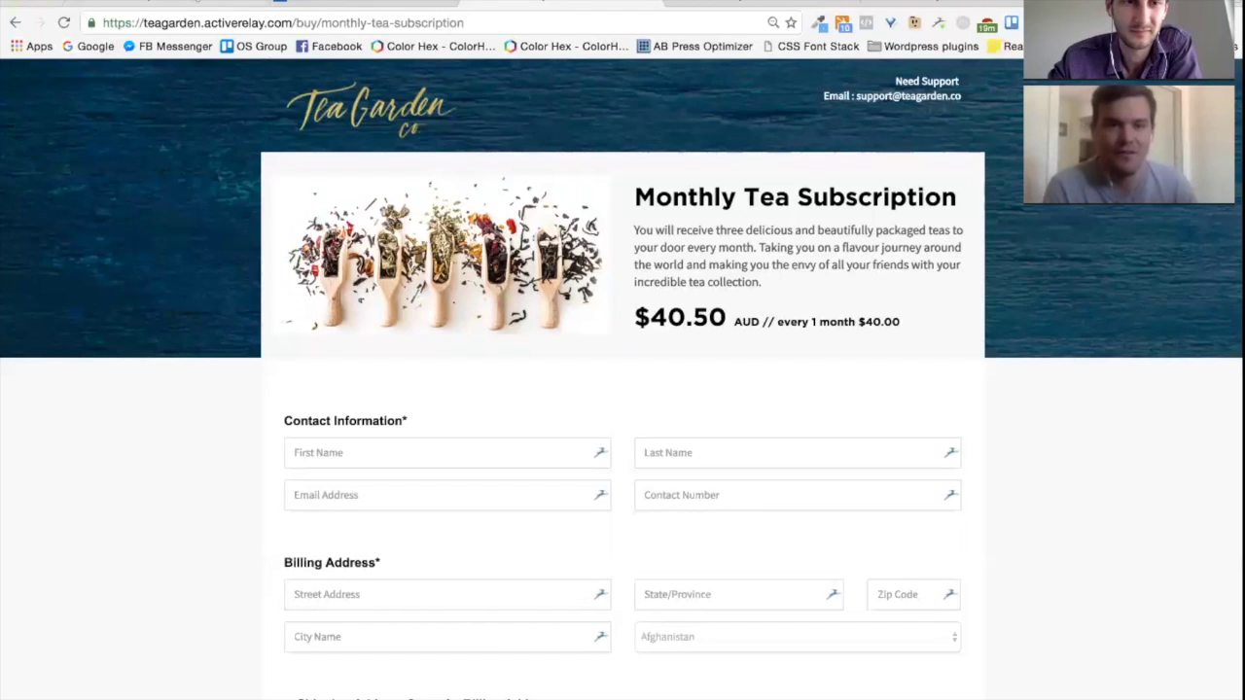
pyautogui.click(214, 4)
pyautogui.scroll(-15, 675, 436)
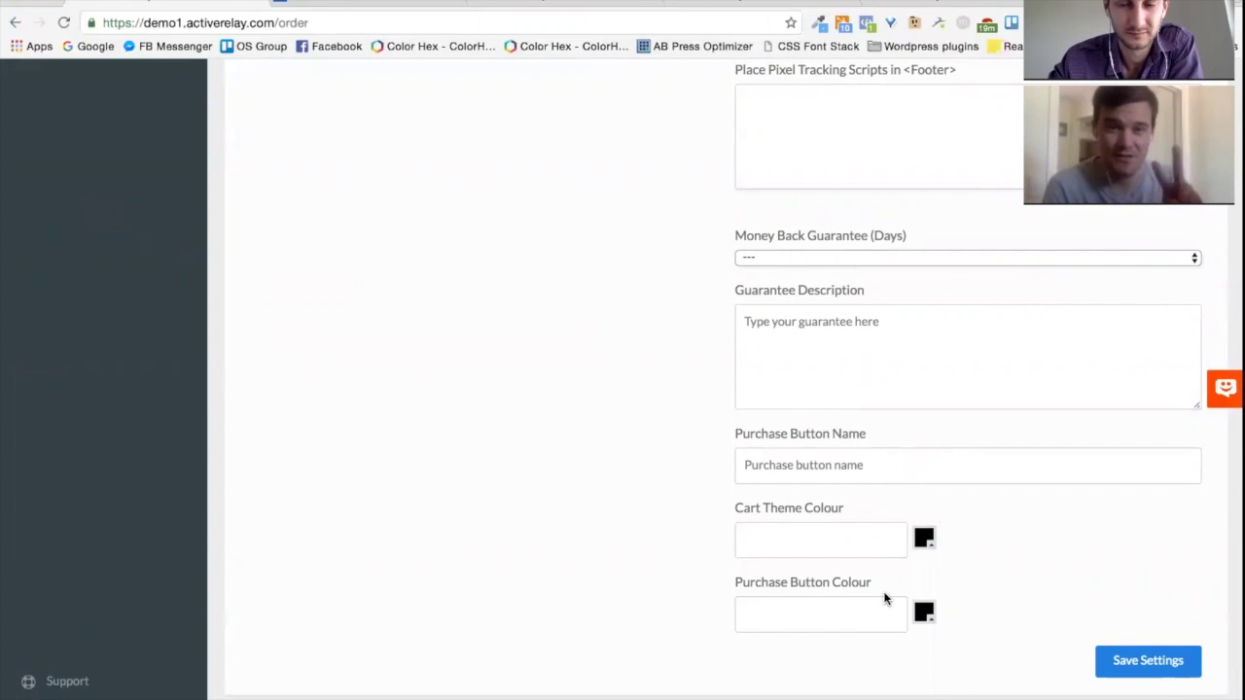
# Step: Switch to the Monthly Tea Subscription checkout page and review it from the product title and contact section down to the guarantee
pyautogui.click(539, 7)
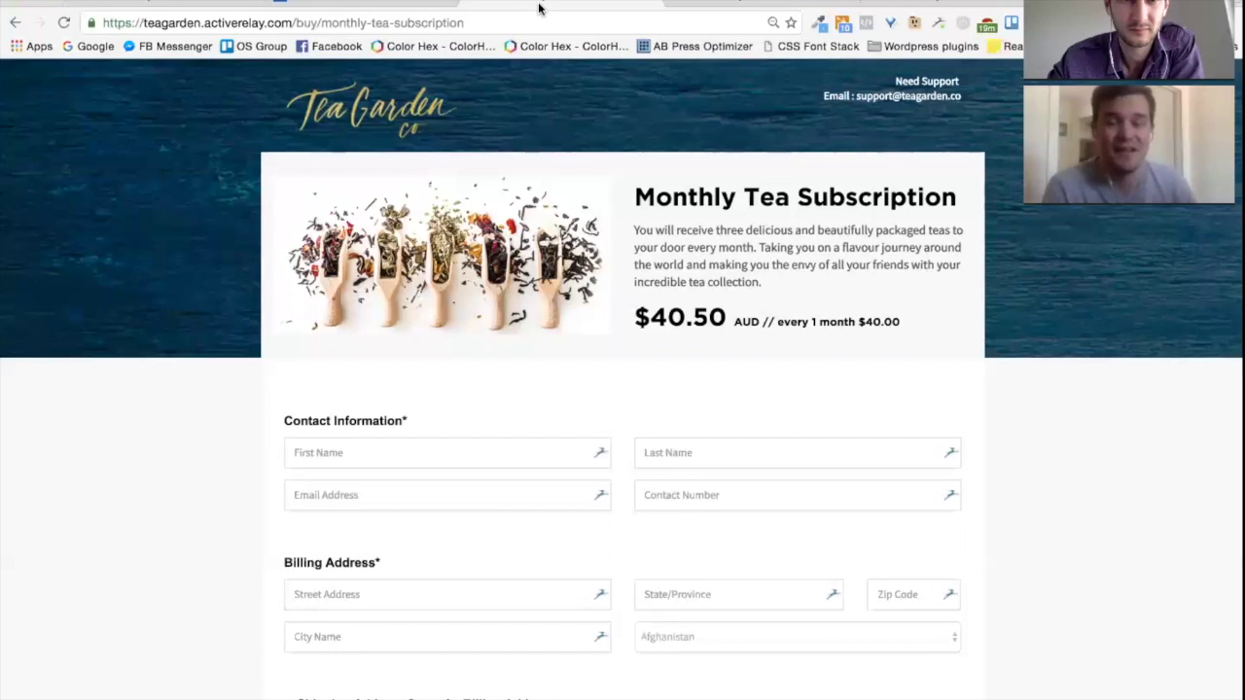
pyautogui.moveTo(635, 197); pyautogui.dragTo(943, 193)
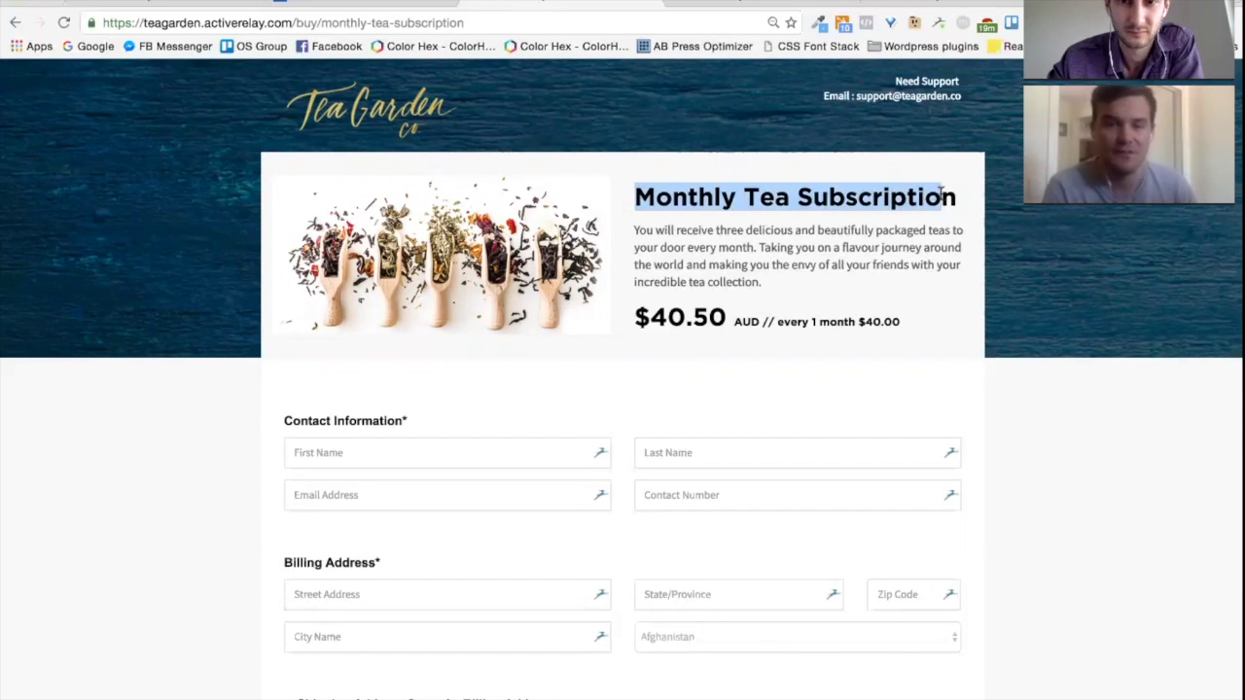
pyautogui.moveTo(412, 425); pyautogui.dragTo(299, 424)
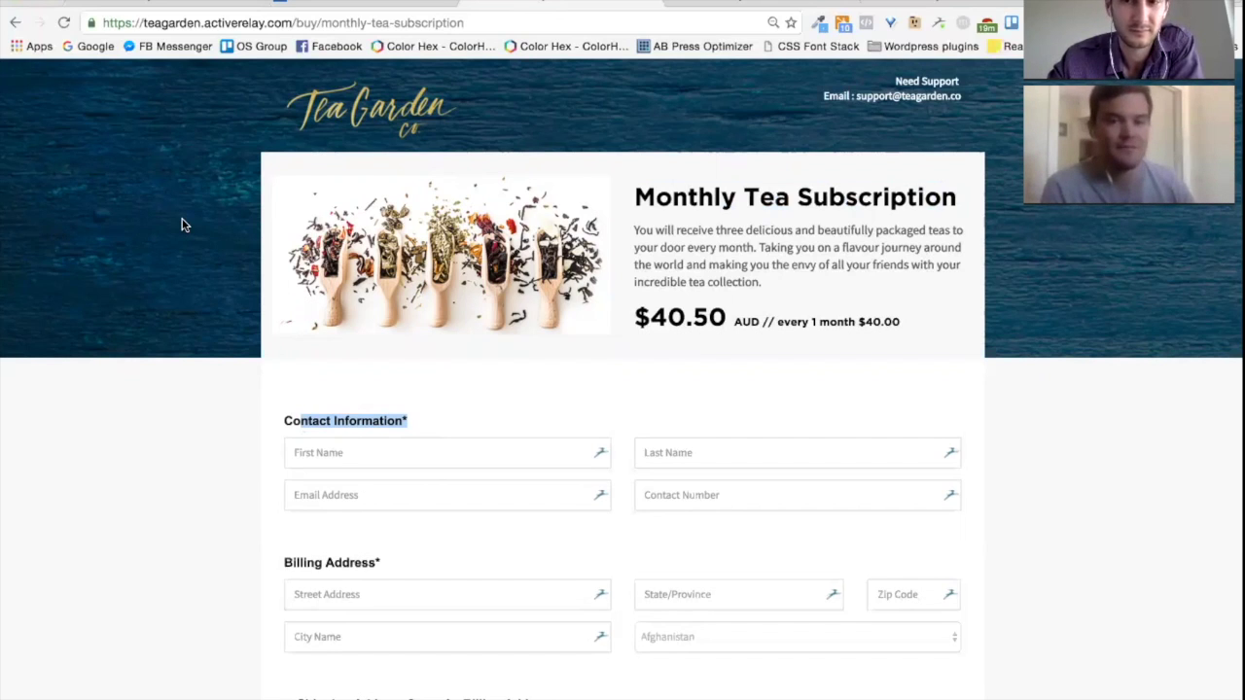
pyautogui.scroll(-5, 183, 229)
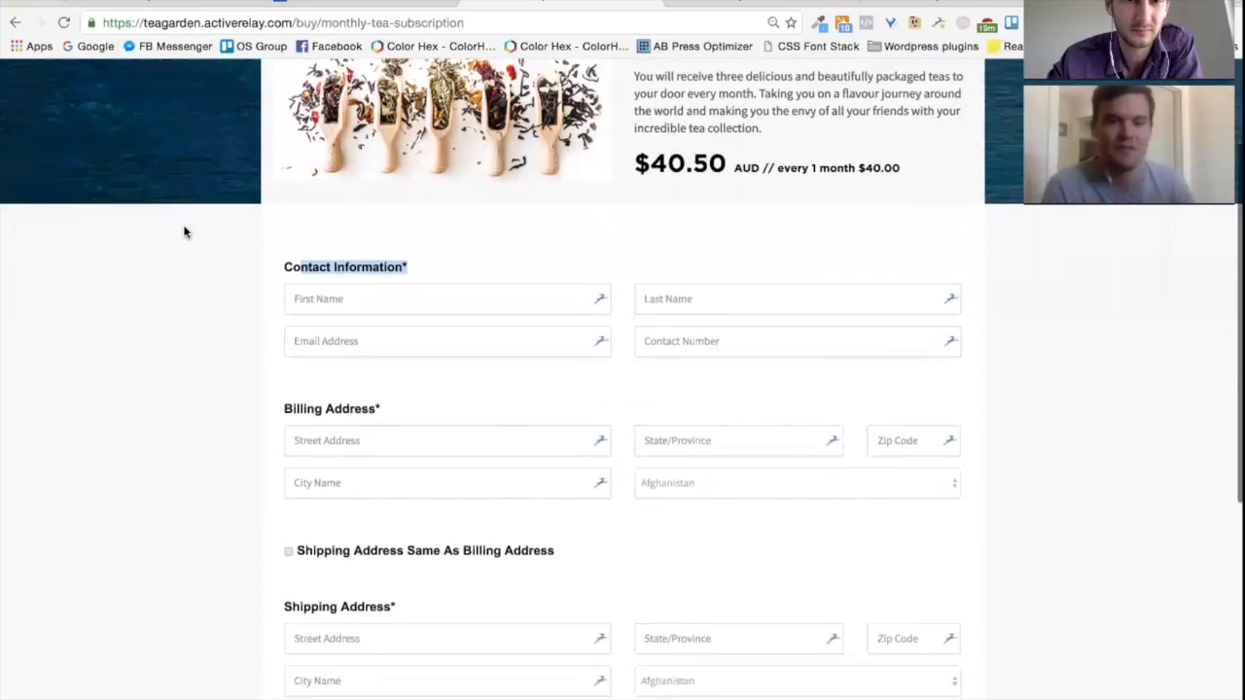
pyautogui.scroll(-1, 184, 236)
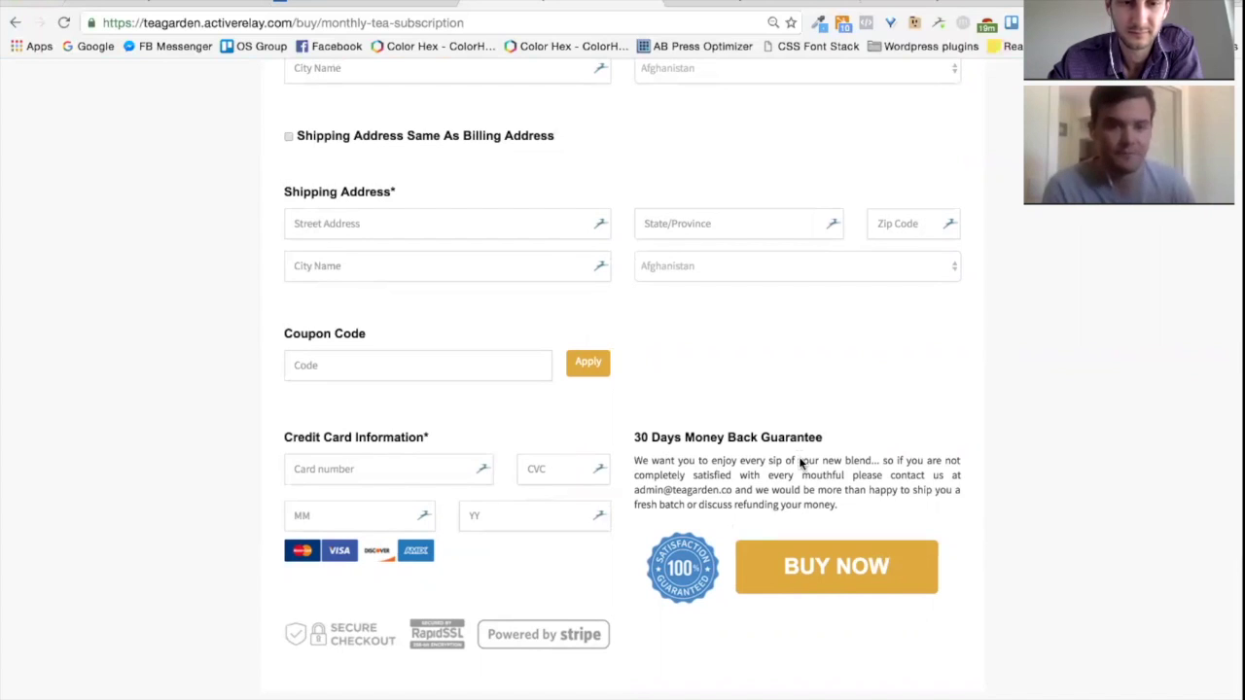
# Step: Place the Monthly Tea Subscription checkout in its own window, narrowed to mobile width and centred over the other page
pyautogui.scroll(6, 534, 328)
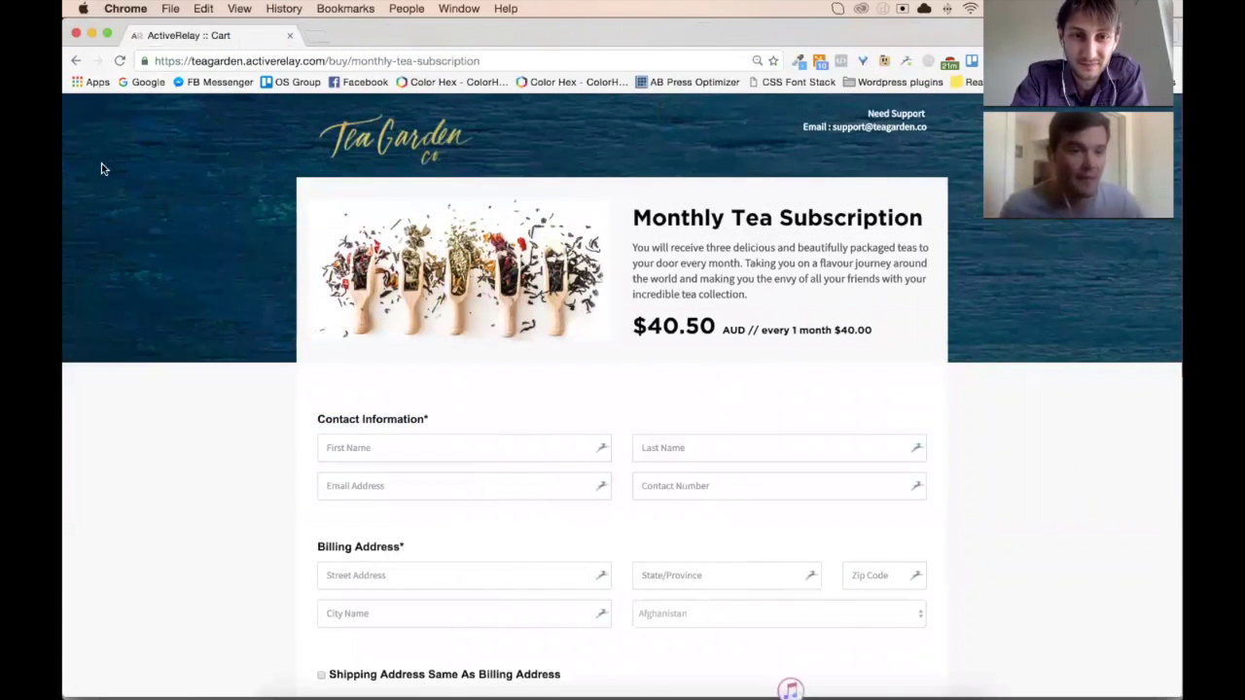
pyautogui.moveTo(129, 35); pyautogui.dragTo(141, 34)
pyautogui.moveTo(73, 153); pyautogui.dragTo(886, 191)
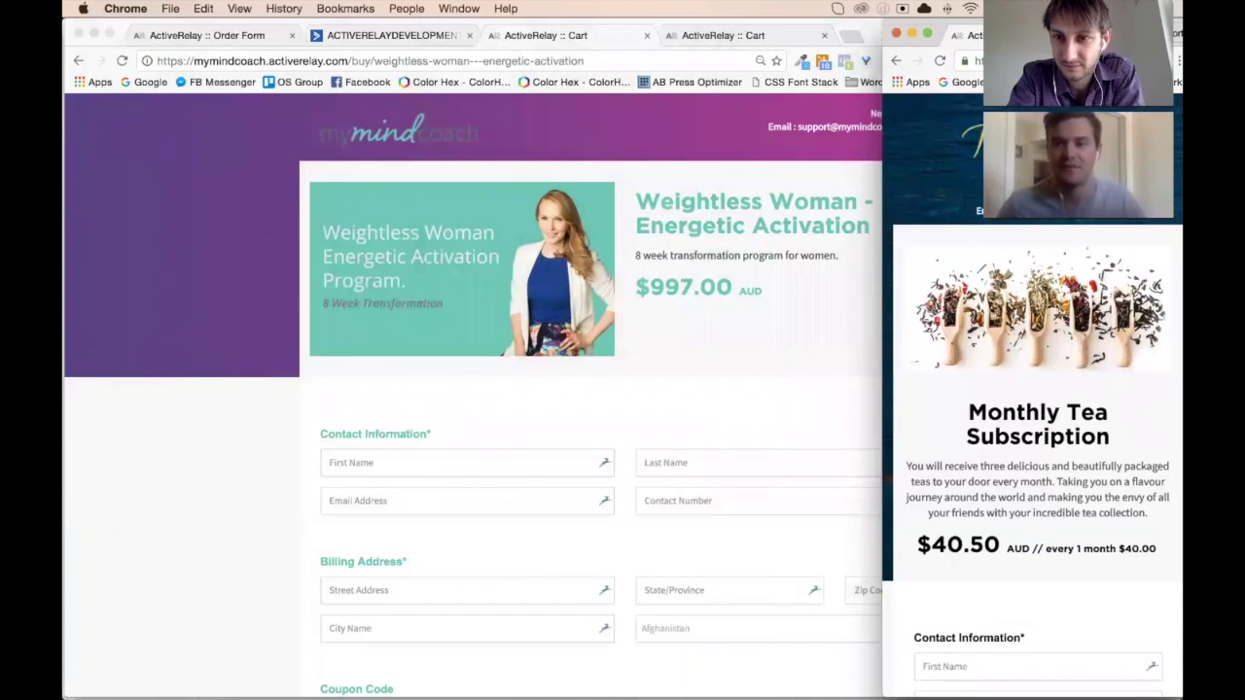
pyautogui.press('alt+super+c')
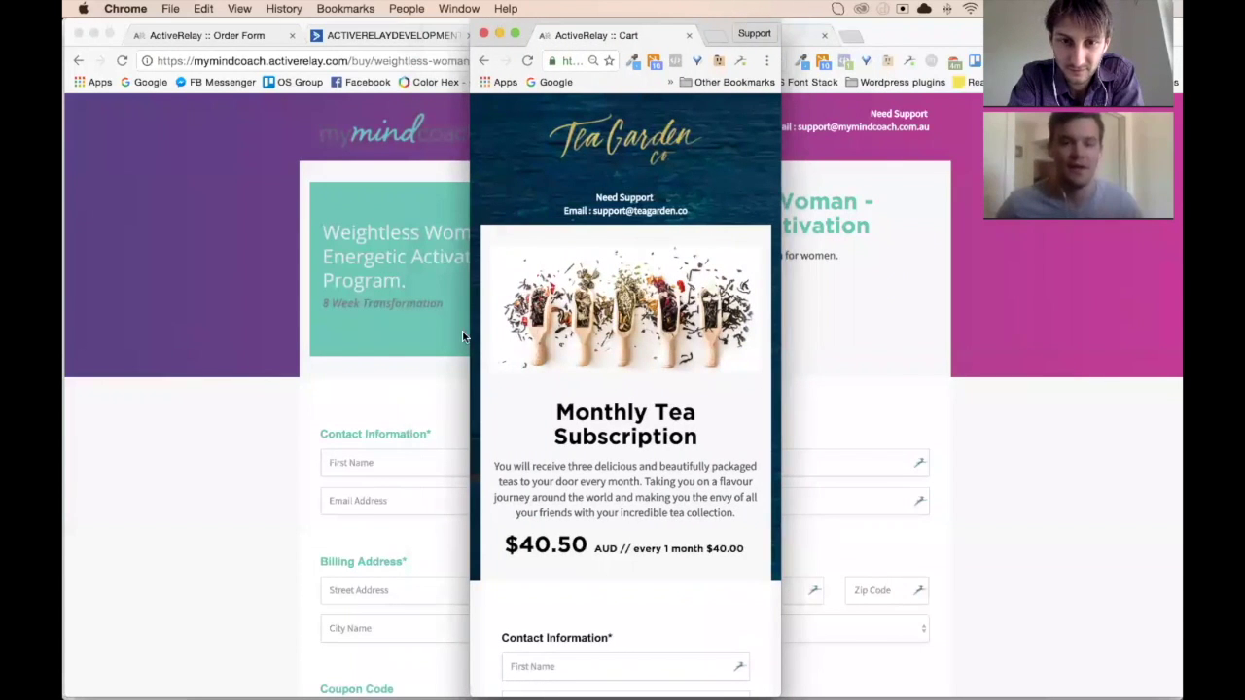
# Step: Review the narrow mobile layout of the tea checkout from its header down to the purchase button, and close that window
pyautogui.scroll(-10, 504, 371)
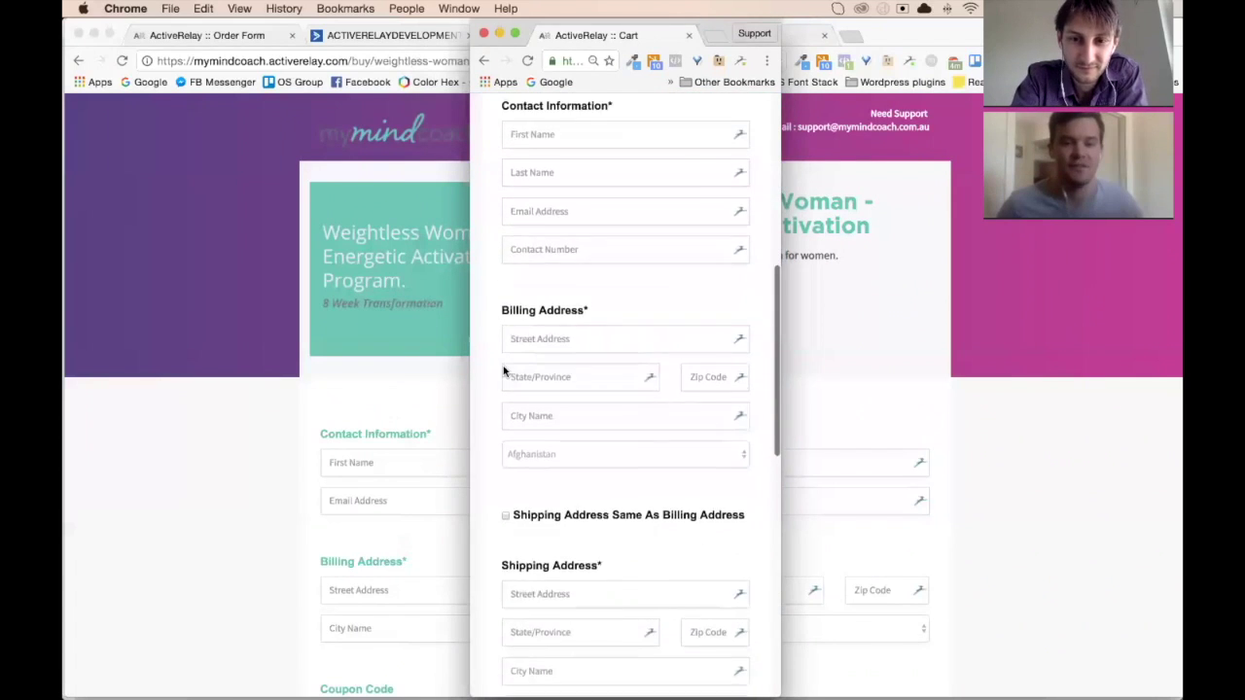
pyautogui.scroll(-10, 505, 368)
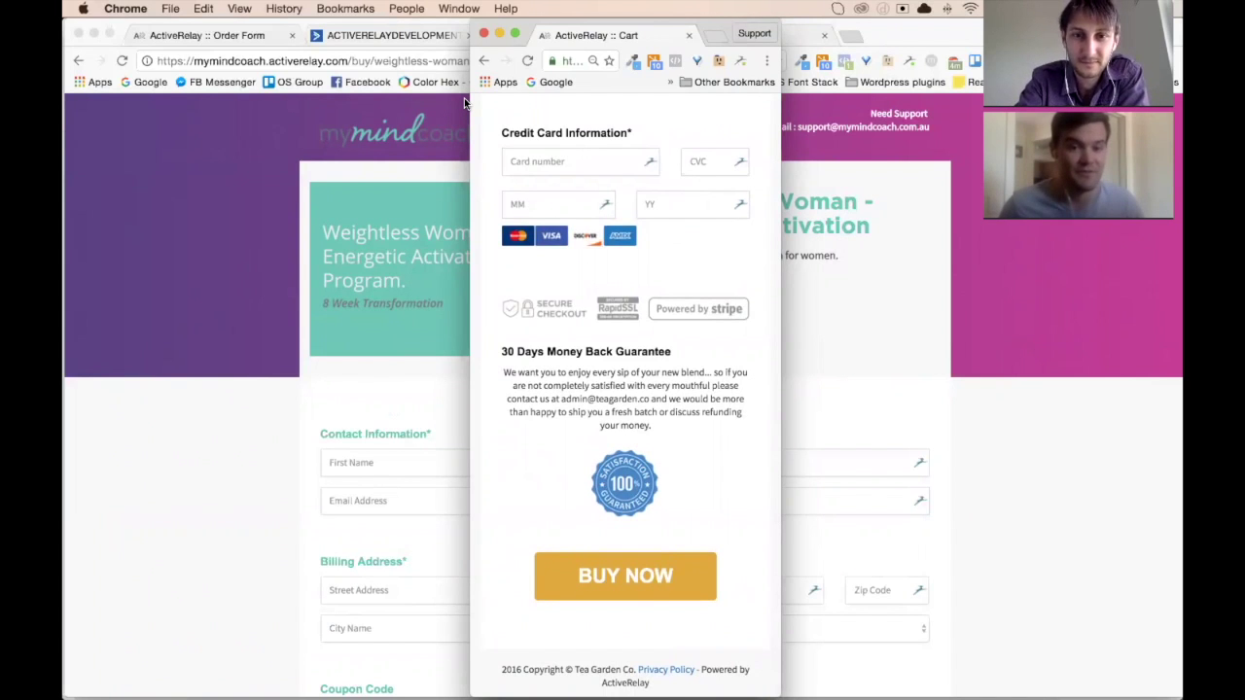
pyautogui.scroll(20, 489, 111)
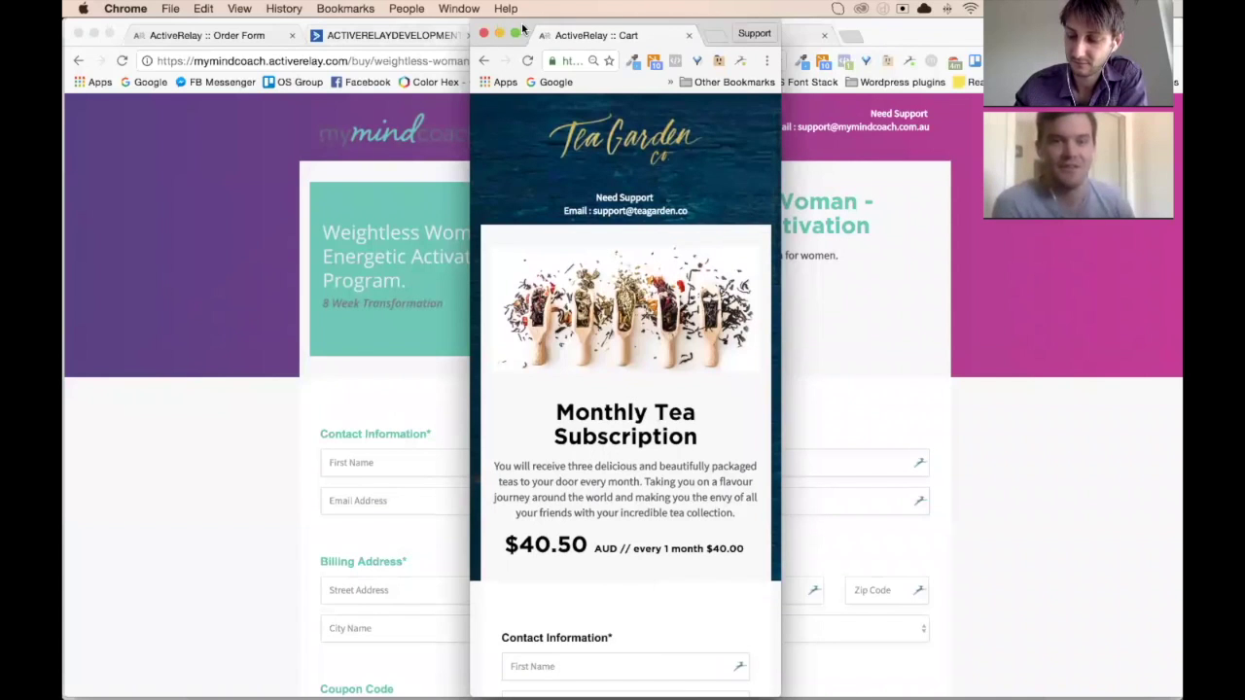
pyautogui.click(484, 34)
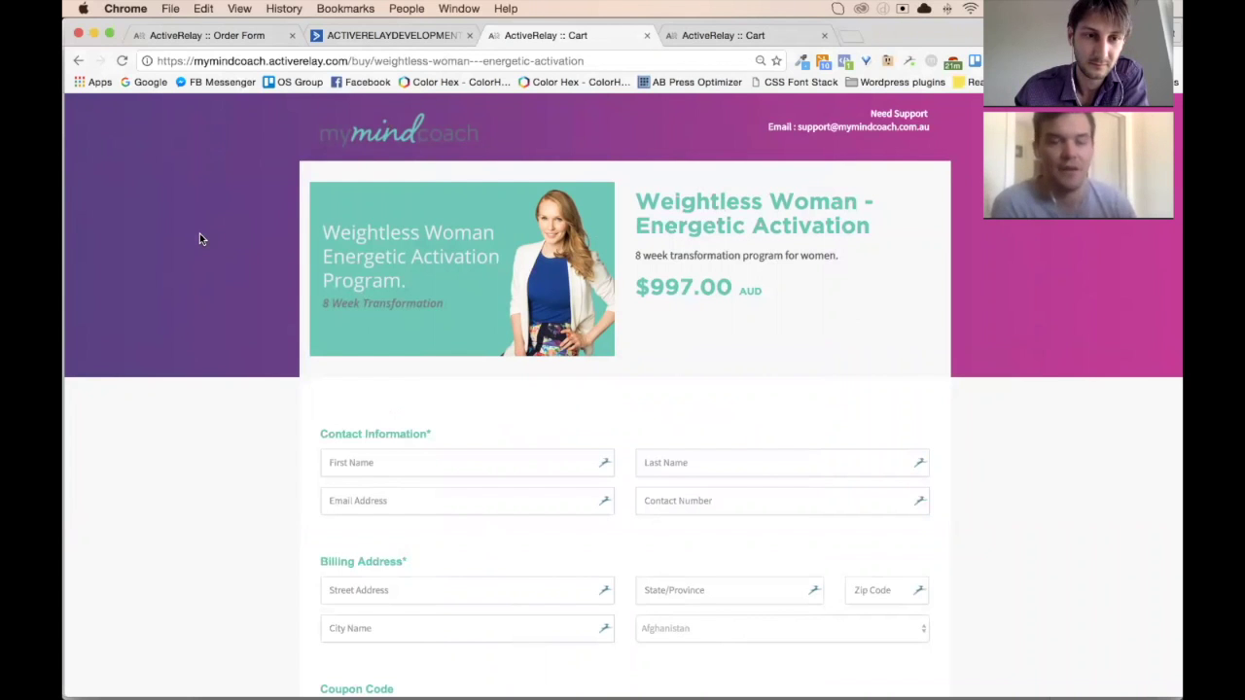
# Step: Review the Weightless Woman checkout page down to its coupon, credit card and money back guarantee sections
pyautogui.scroll(-5, 189, 233)
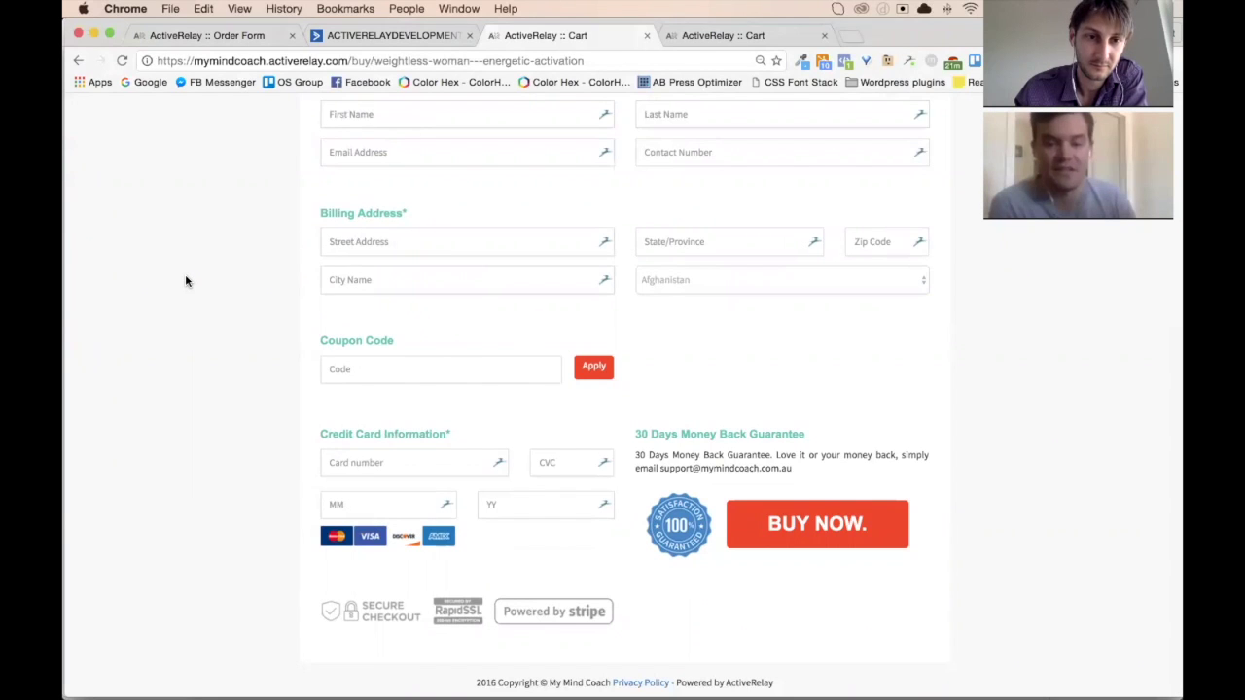
pyautogui.scroll(-1, 185, 281)
pyautogui.scroll(5, 186, 281)
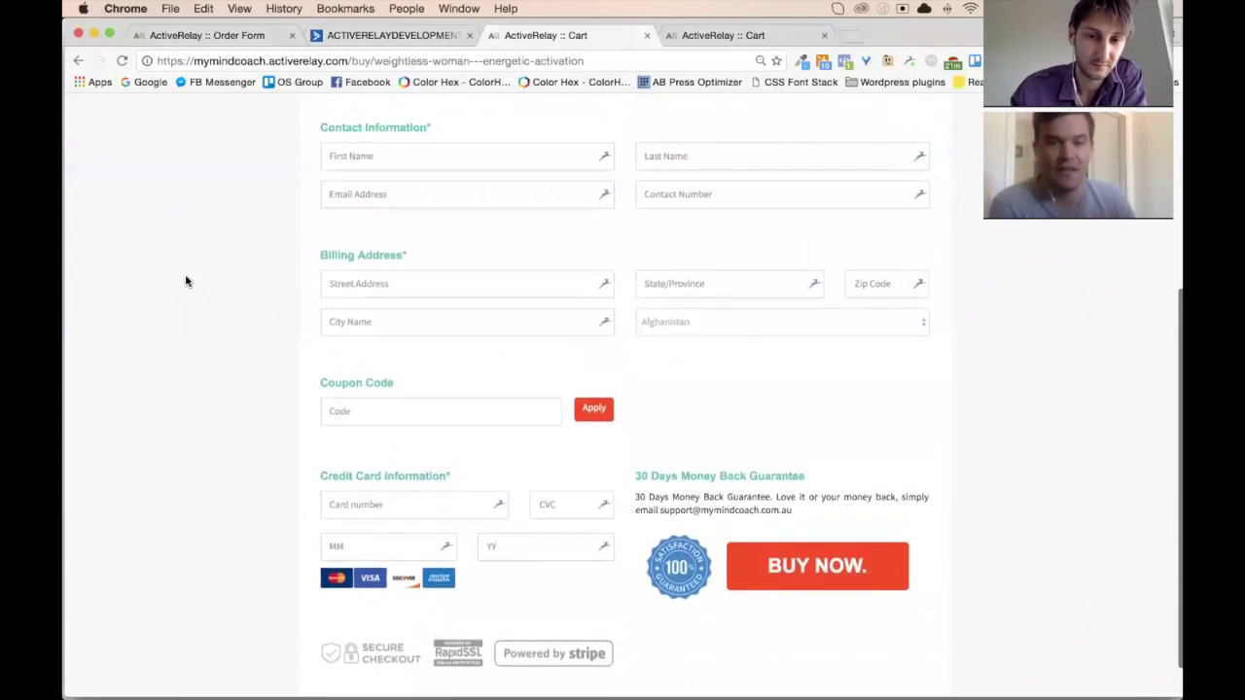
# Step: Switch to the 3 Month Trek Training Program checkout page and review its title, form sections, guarantee and purchase button
pyautogui.hotkey('ctrl', 'Tab')
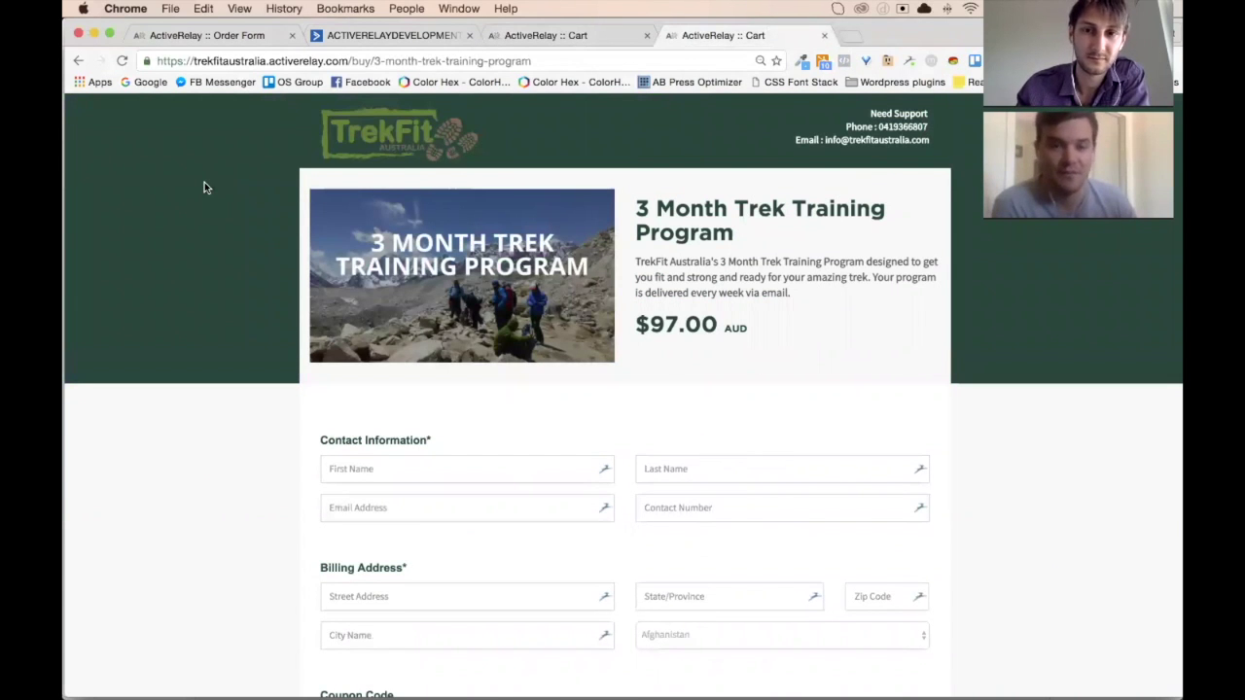
pyautogui.scroll(-3, 205, 188)
pyautogui.scroll(-5, 204, 188)
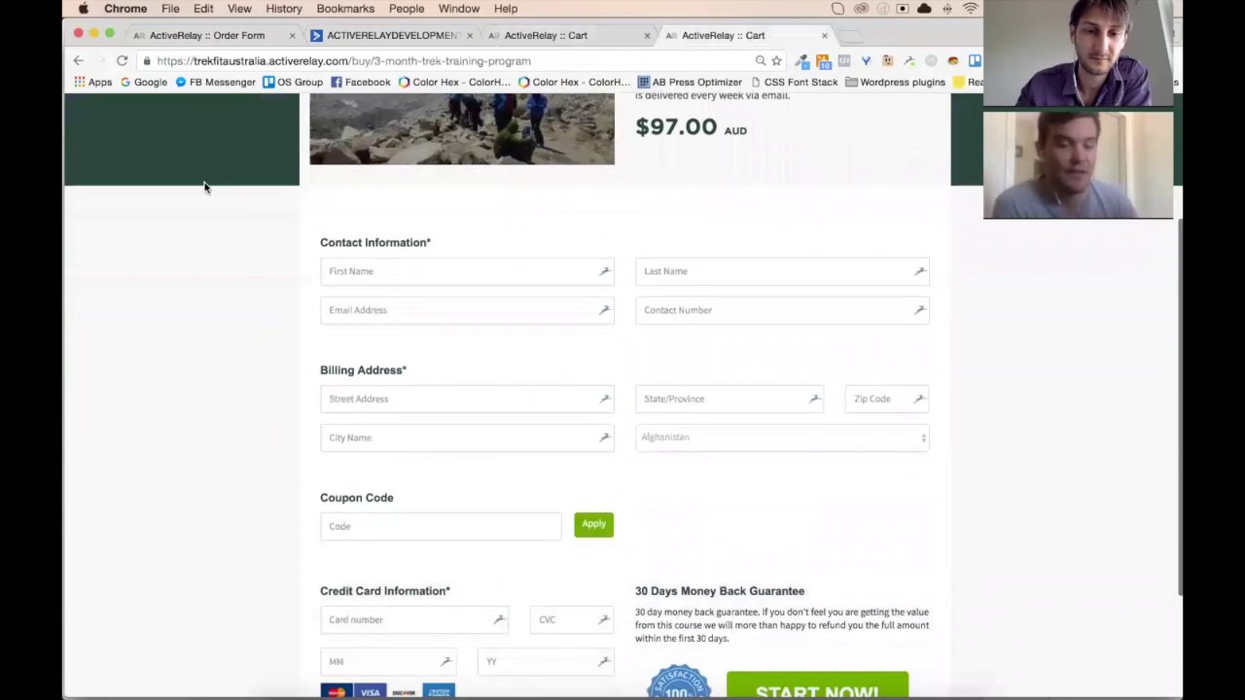
pyautogui.scroll(8, 205, 188)
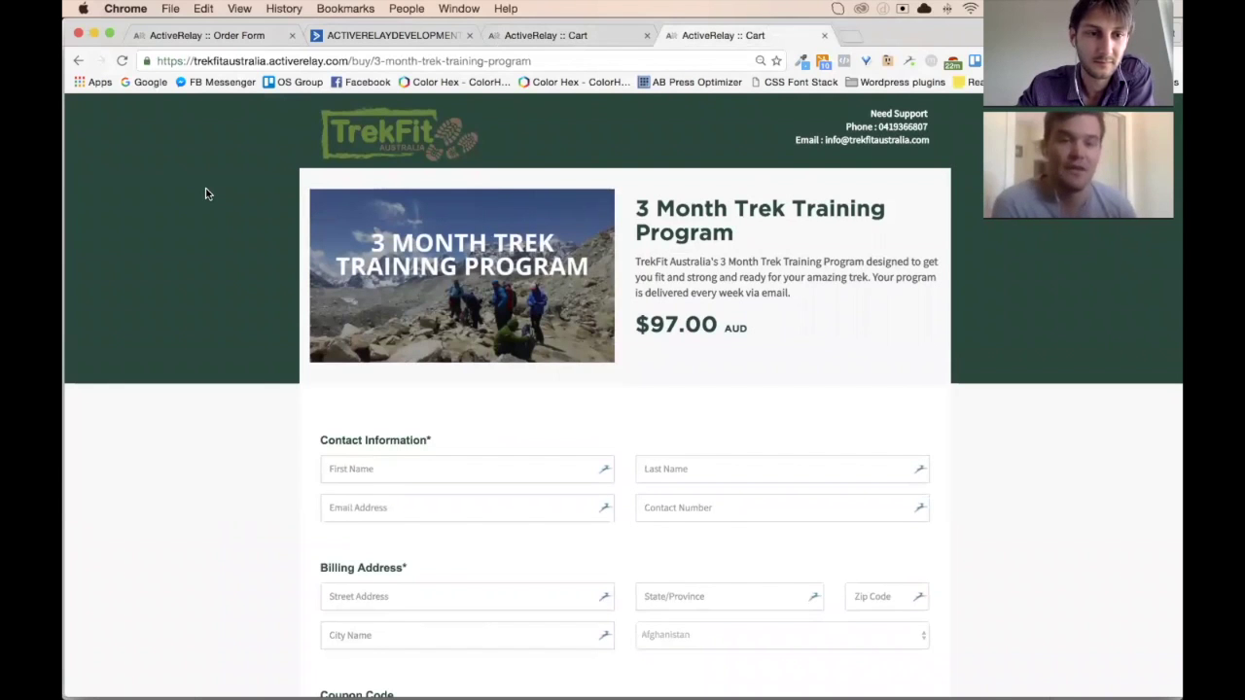
pyautogui.moveTo(742, 234); pyautogui.dragTo(639, 206)
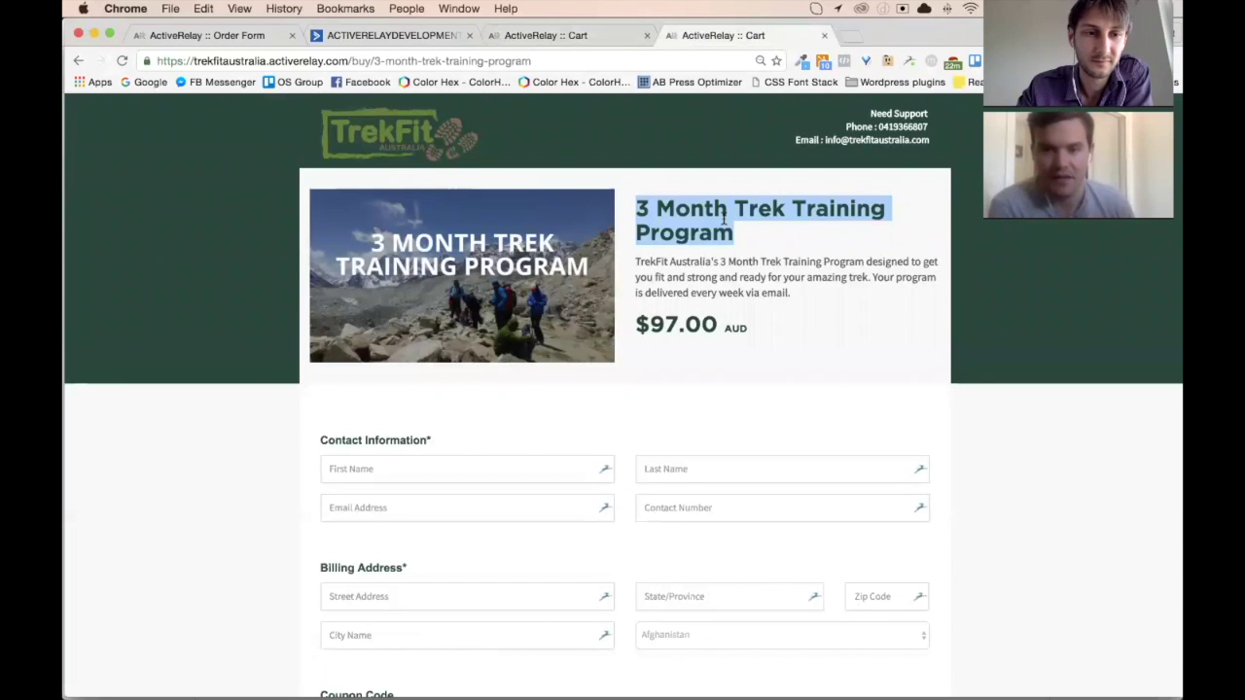
pyautogui.scroll(-5, 681, 291)
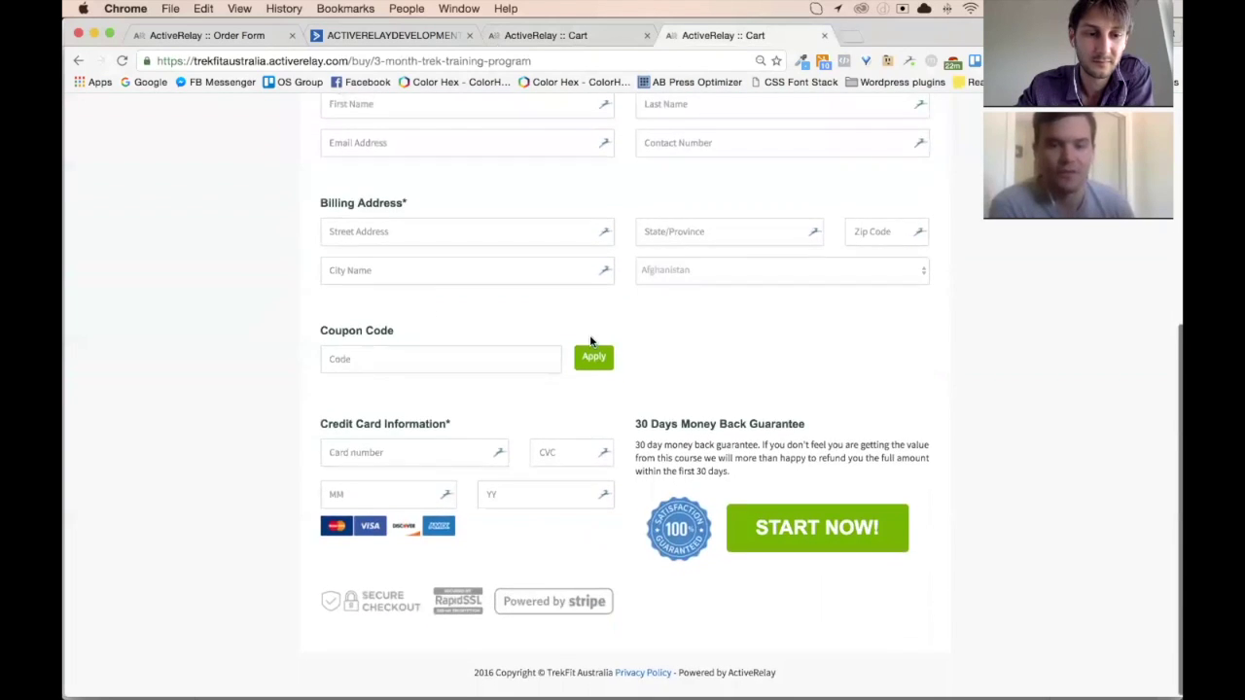
pyautogui.scroll(5, 668, 294)
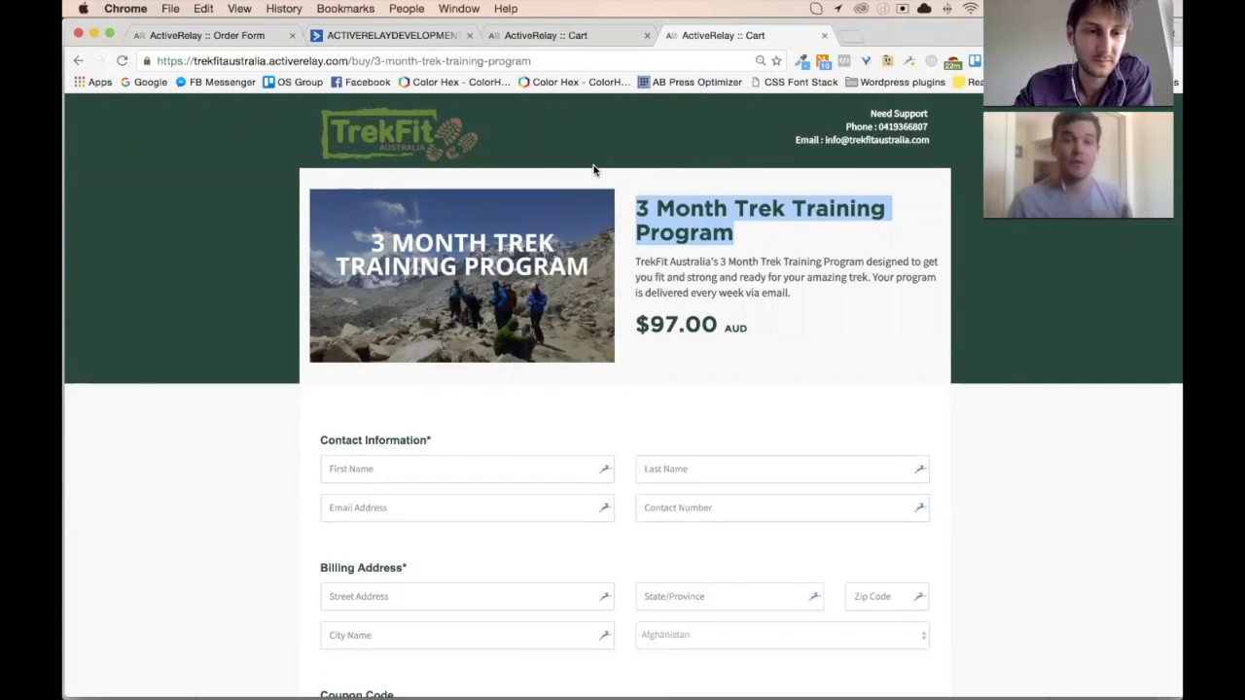
# Step: Return to the order form and set the product price to 249.00
pyautogui.click(254, 36)
pyautogui.scroll(8, 375, 232)
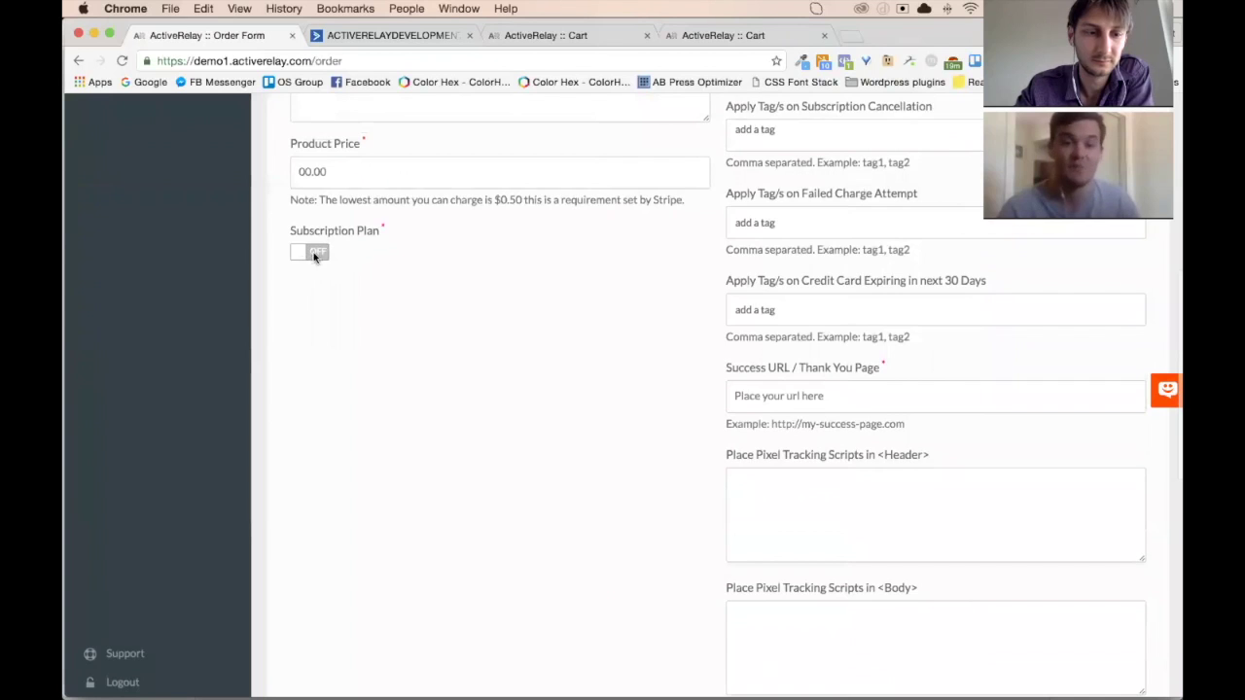
pyautogui.scroll(3, 374, 245)
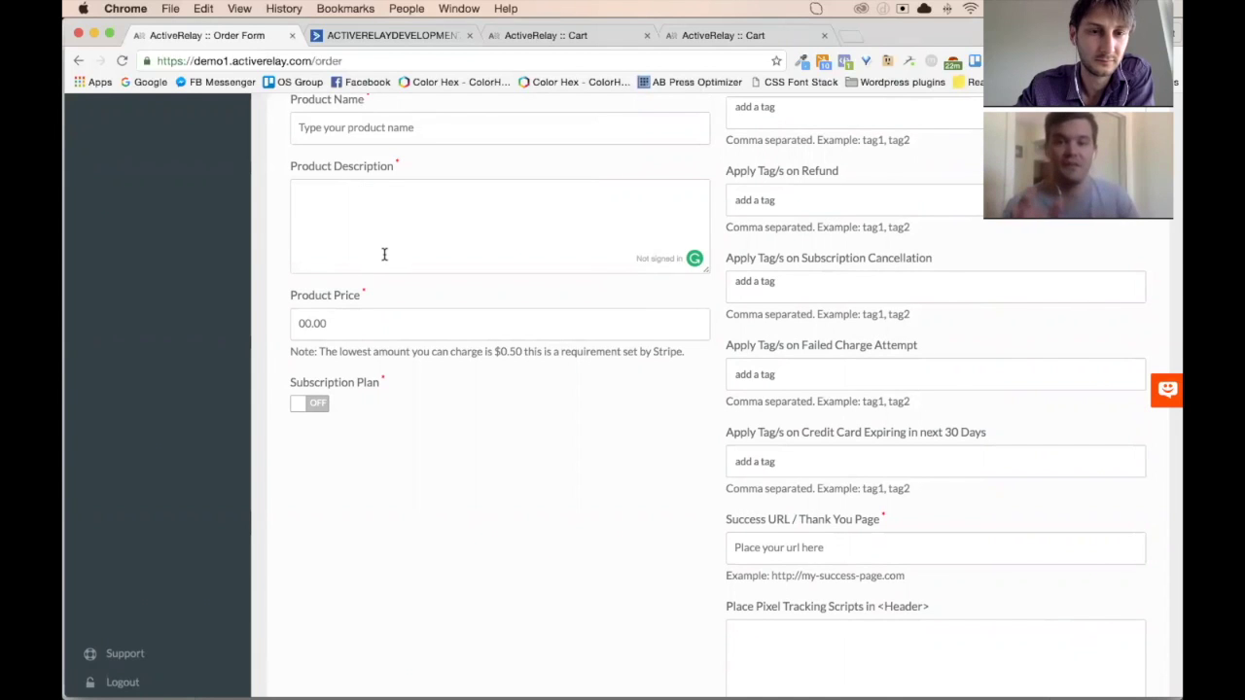
pyautogui.scroll(-2, 341, 329)
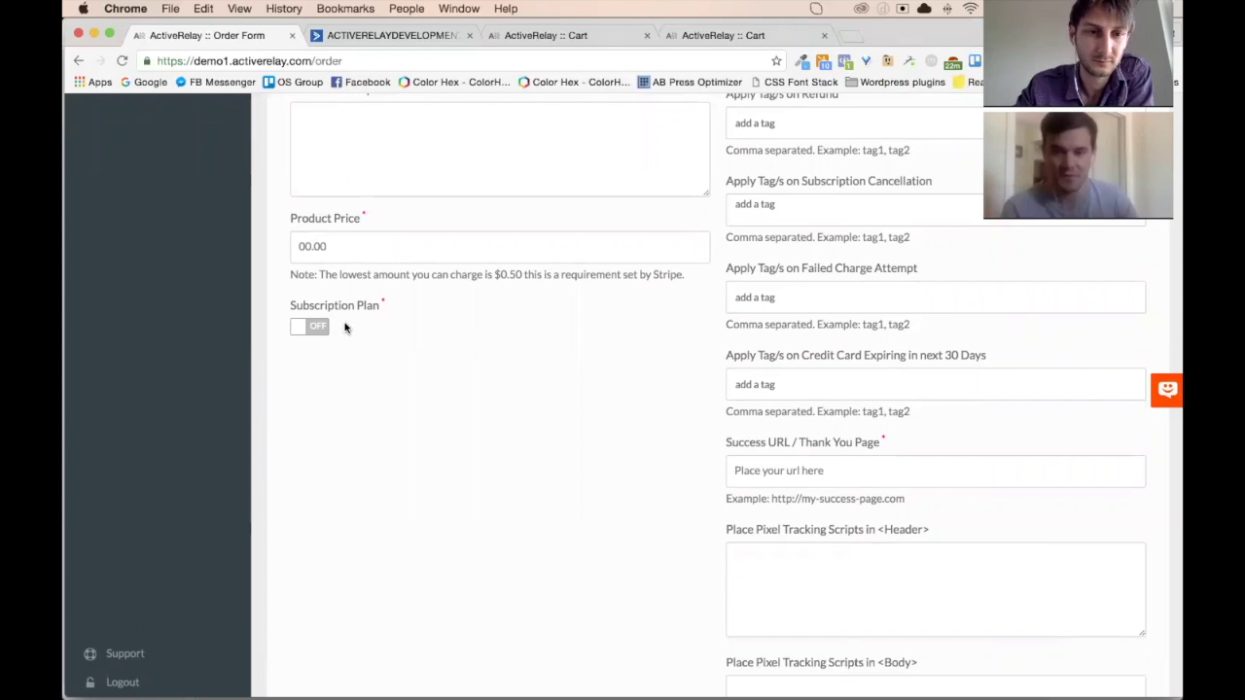
pyautogui.scroll(-1, 389, 336)
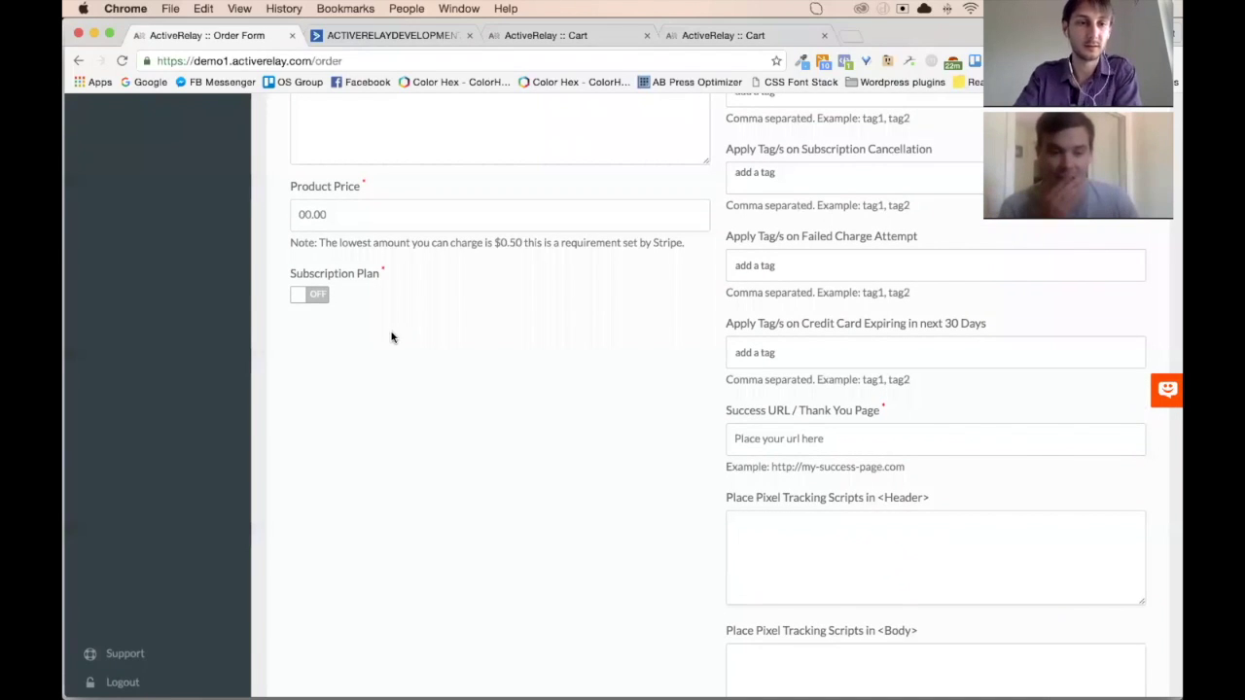
pyautogui.click(297, 211)
pyautogui.write('2')
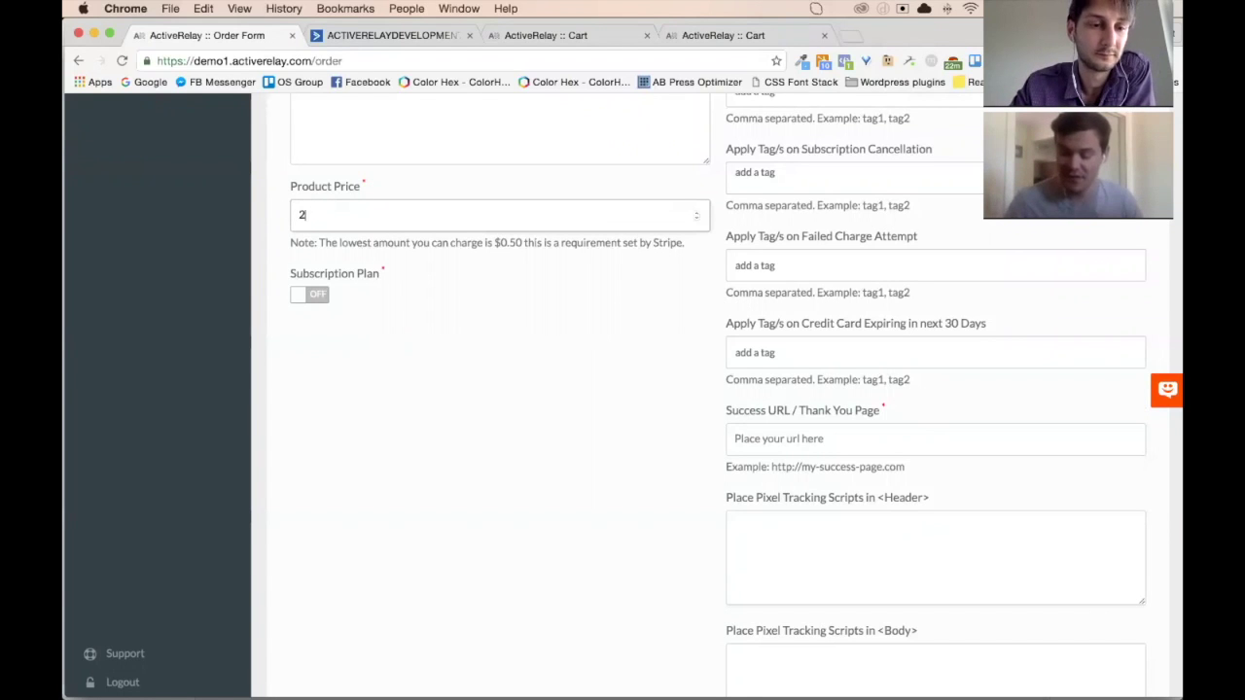
pyautogui.write('49.00')
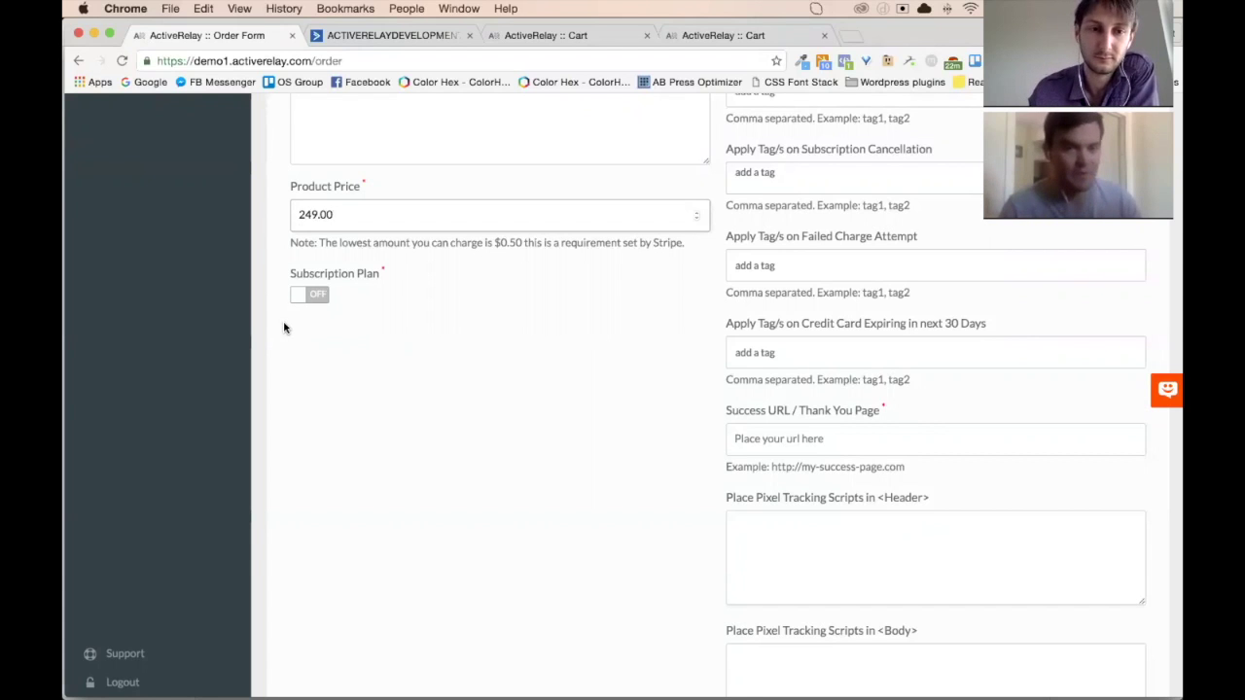
# Step: Turn on the subscription plan and set its subscription cycle to Monthly
pyautogui.click(316, 297)
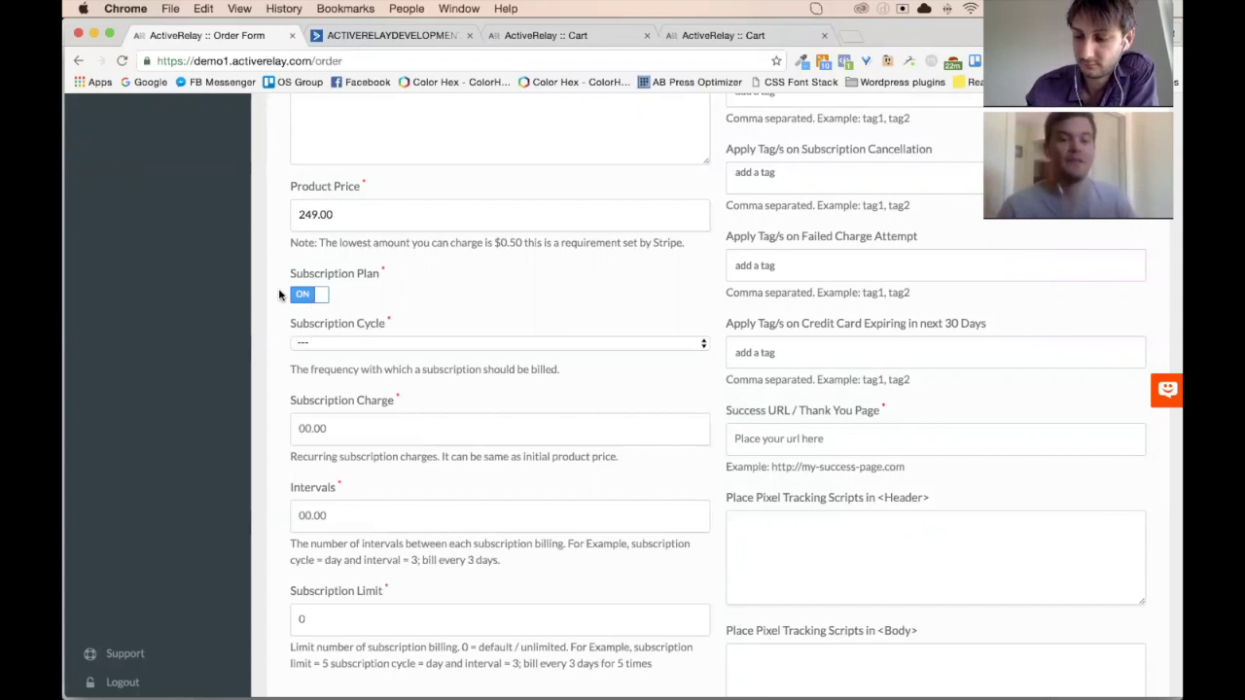
pyautogui.scroll(-2, 279, 295)
pyautogui.scroll(-1, 279, 295)
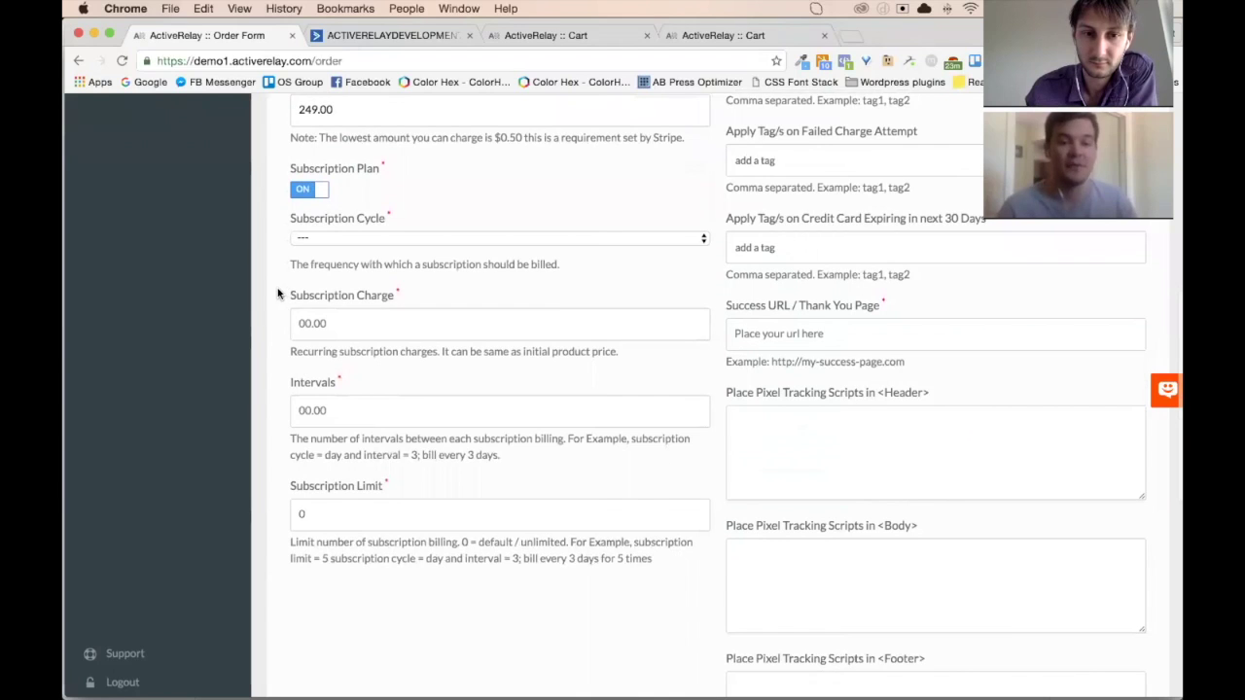
pyautogui.click(310, 240)
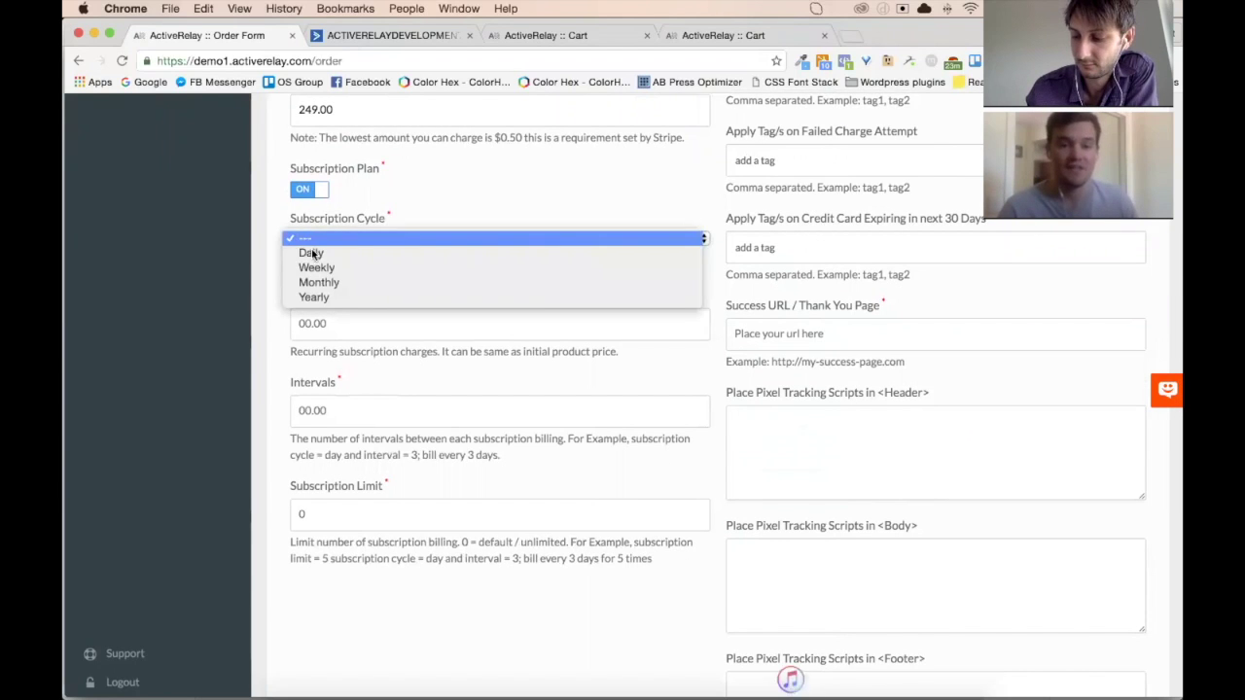
pyautogui.click(333, 282)
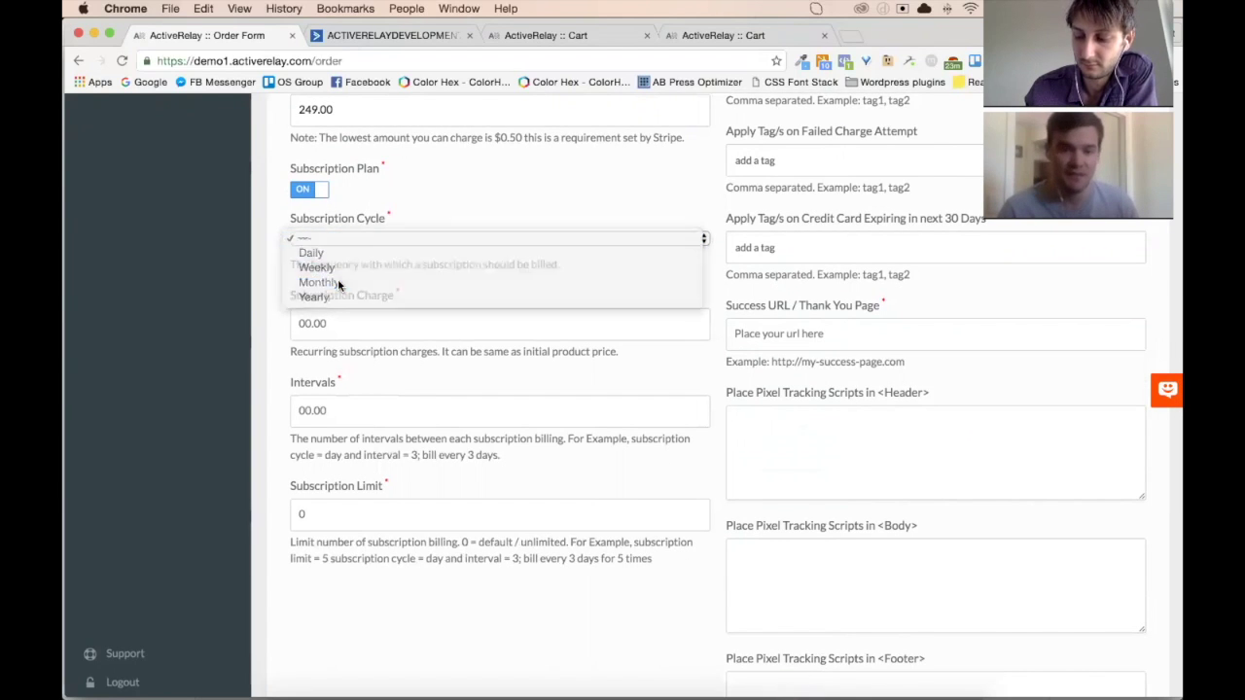
# Step: Set the subscription charge to 249.00 and the billing intervals to 1
pyautogui.click(303, 322)
pyautogui.write('214')
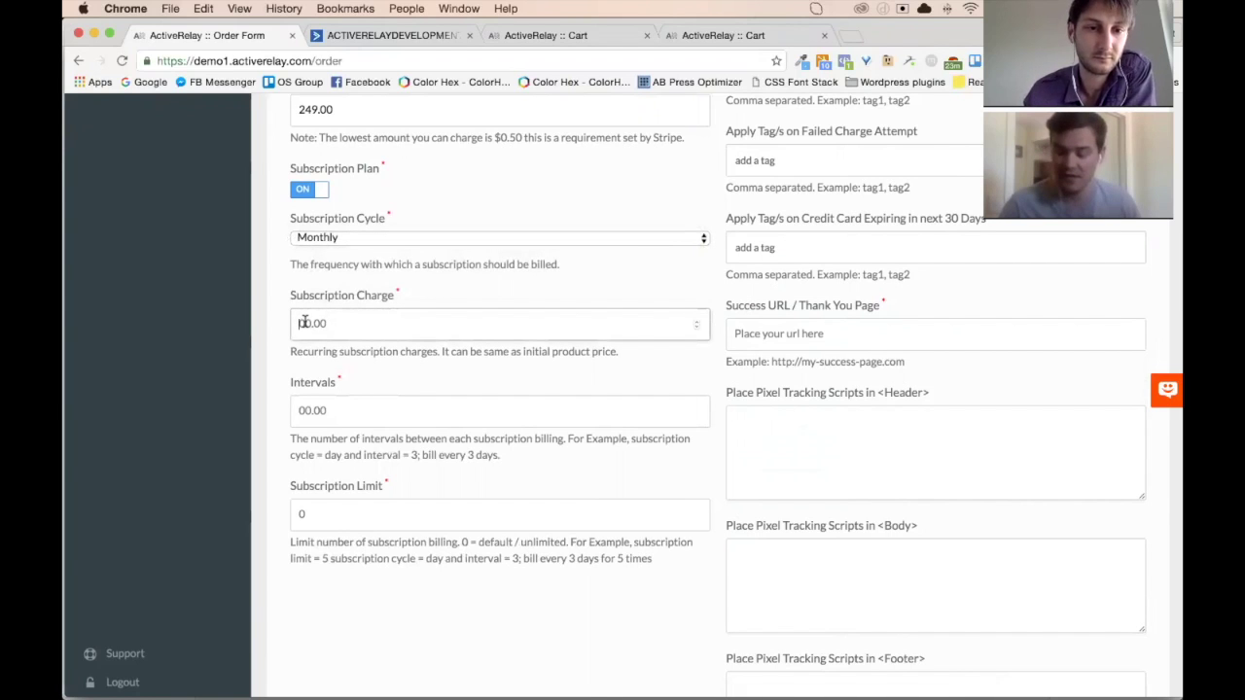
pyautogui.press('BackSpace')
pyautogui.press('BackSpace')
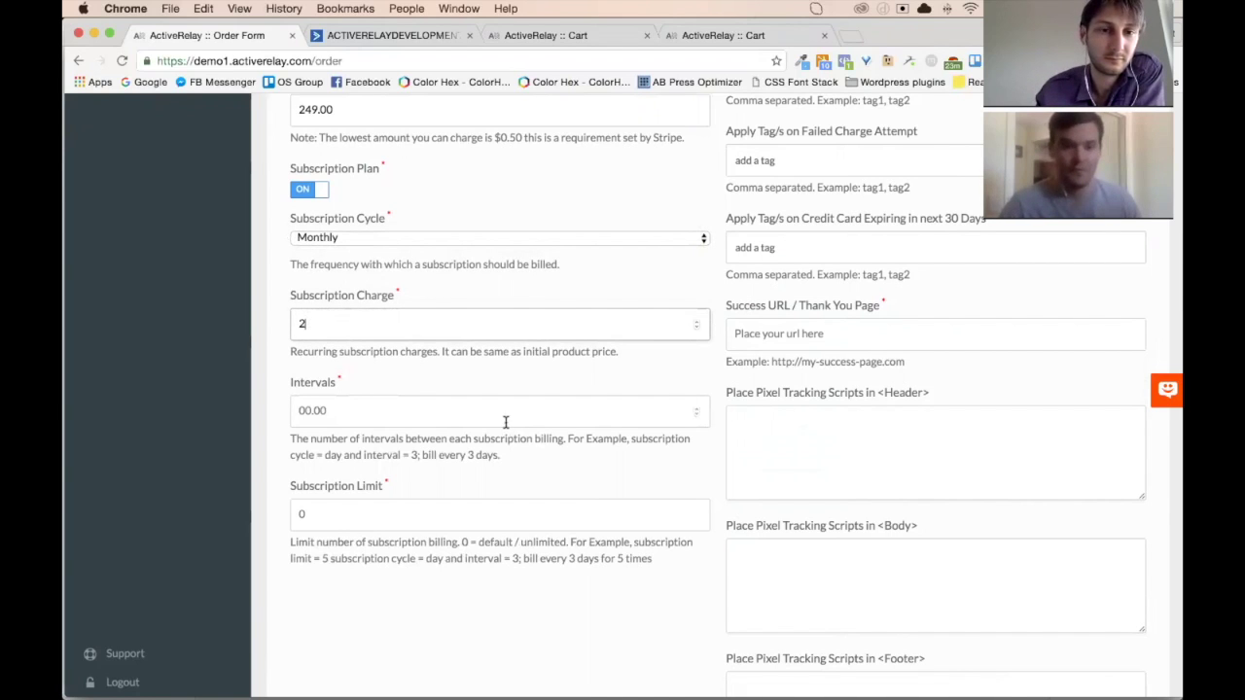
pyautogui.write('49.00')
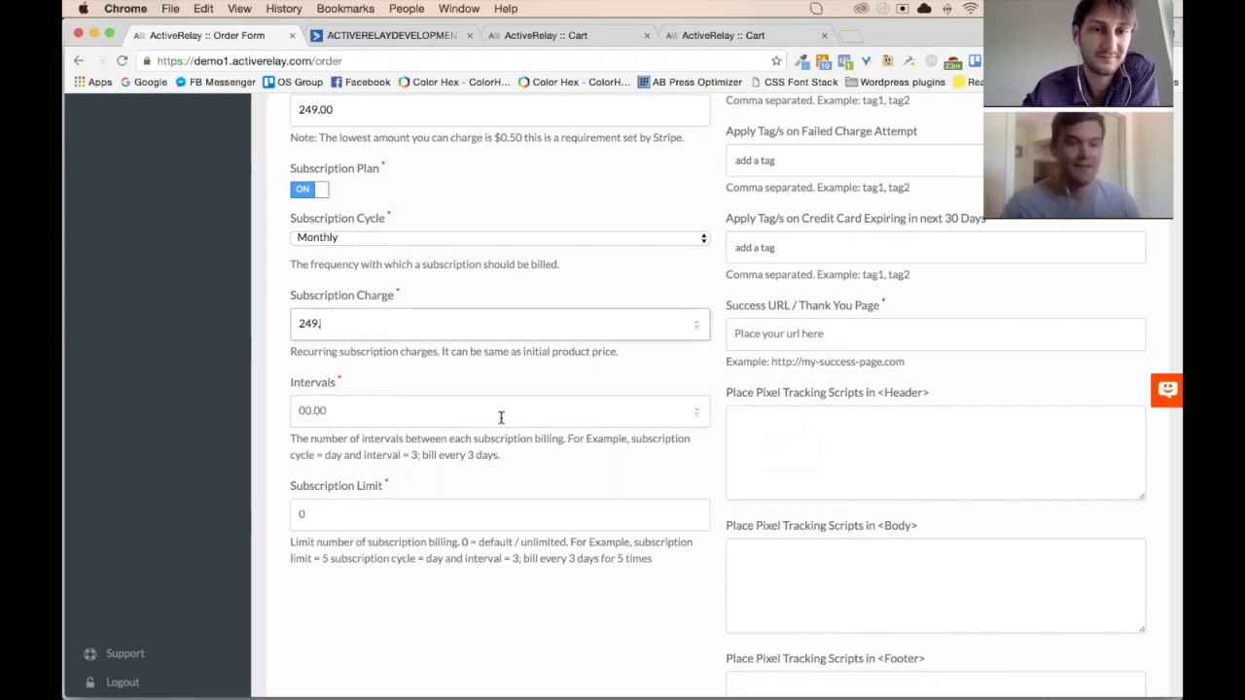
pyautogui.click(304, 410)
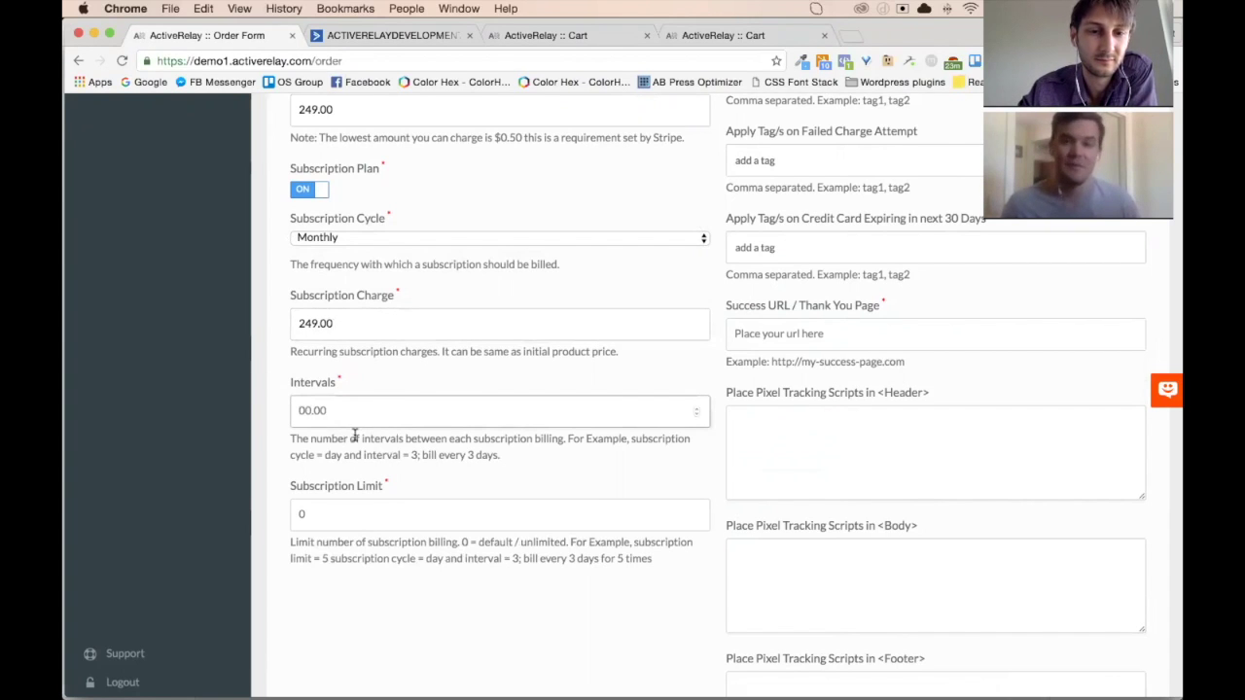
pyautogui.write('1')
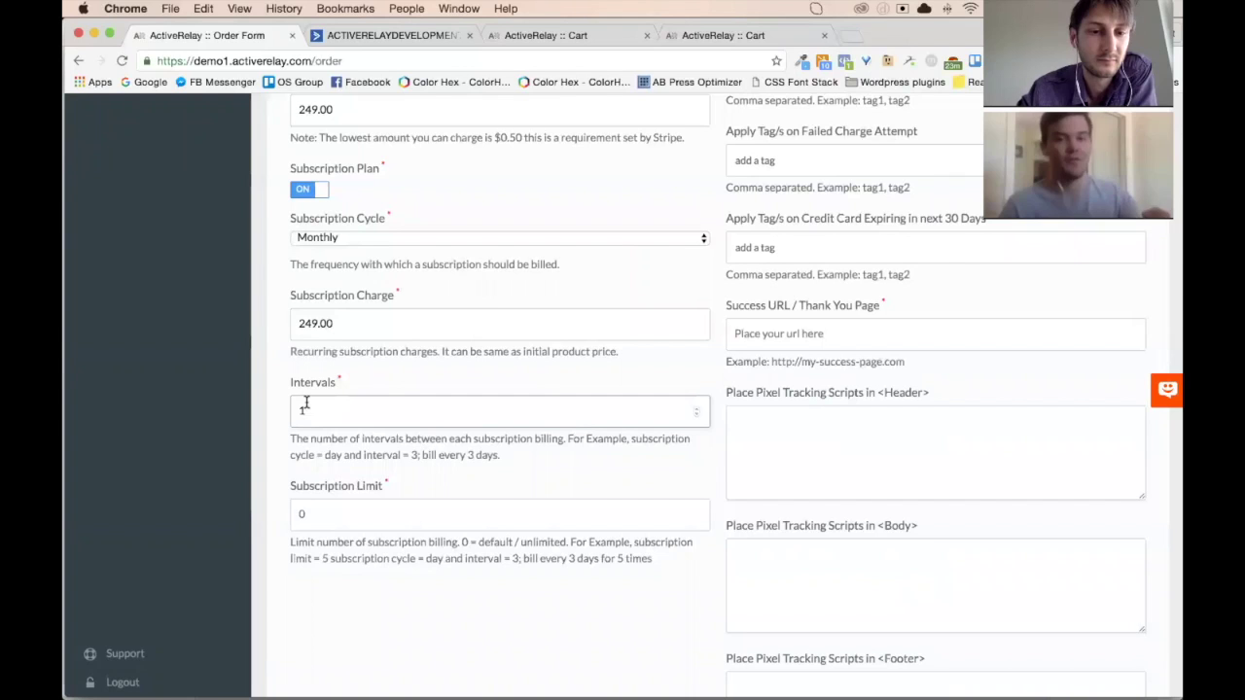
# Step: Keep the subscription cycle on Monthly, try 2 as the billing intervals, and set the intervals to 3
pyautogui.click(350, 239)
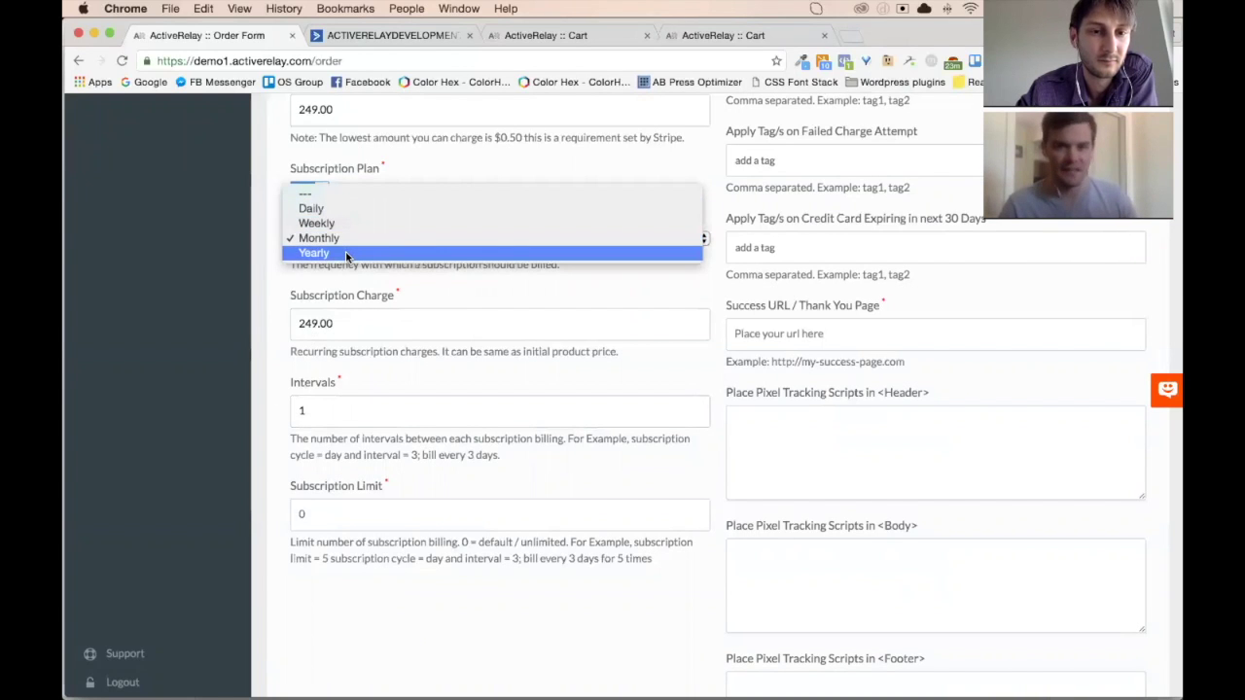
pyautogui.click(316, 239)
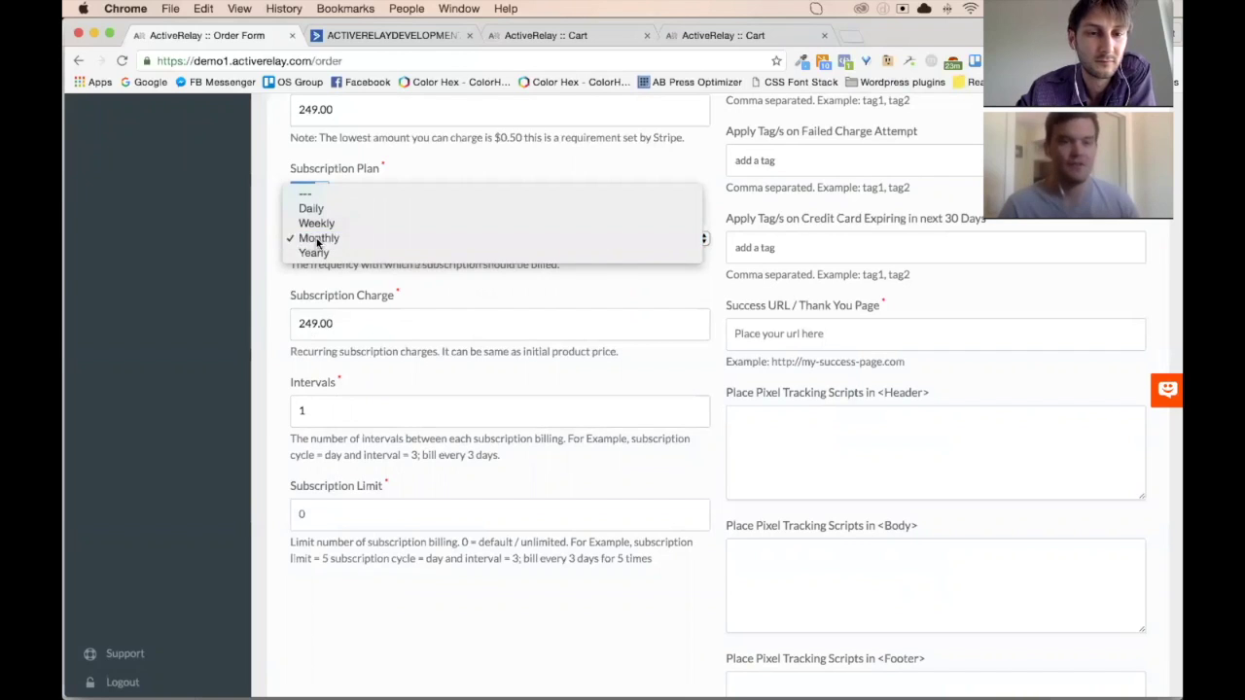
pyautogui.click(326, 411)
pyautogui.press('BackSpace')
pyautogui.write('2')
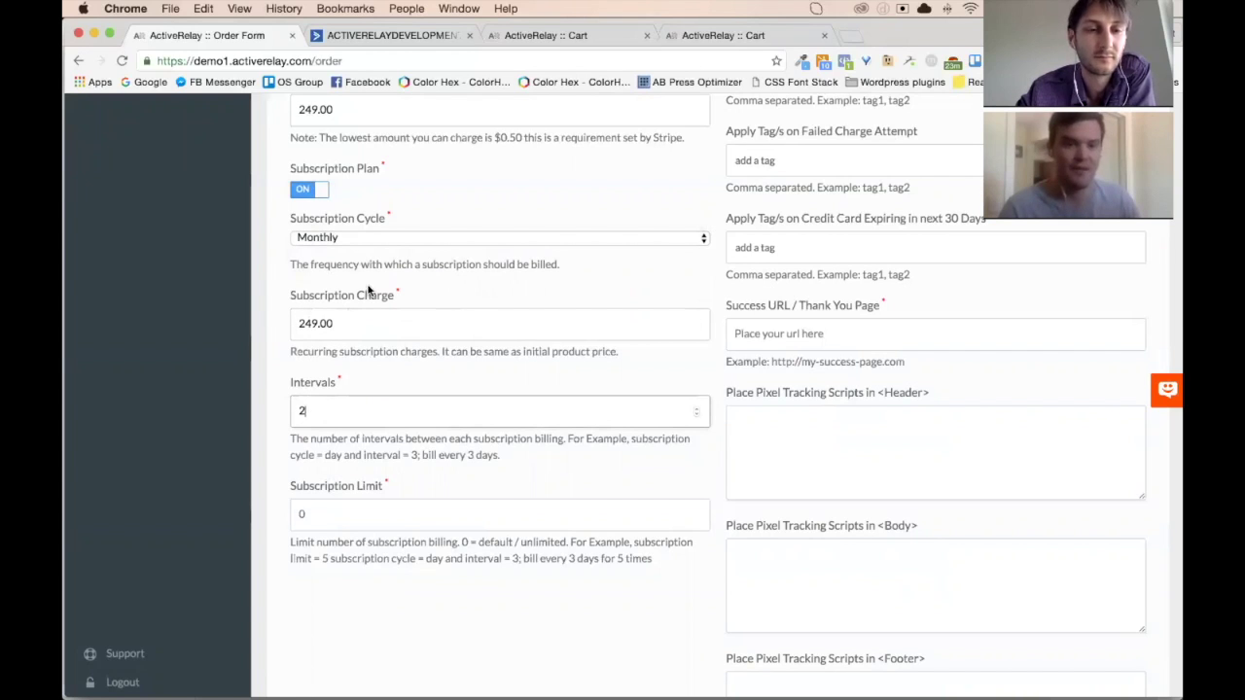
pyautogui.press('BackSpace')
pyautogui.write('3')
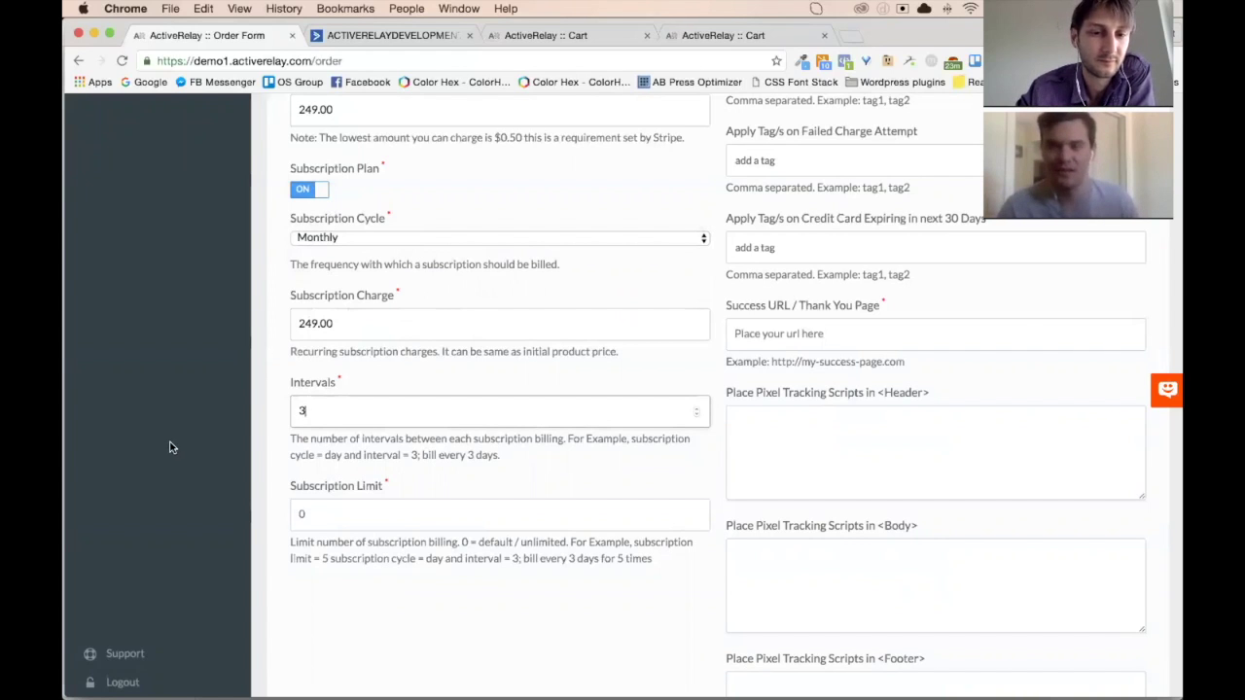
# Step: Try Daily as the subscription cycle, and switch it back to Monthly
pyautogui.click(325, 238)
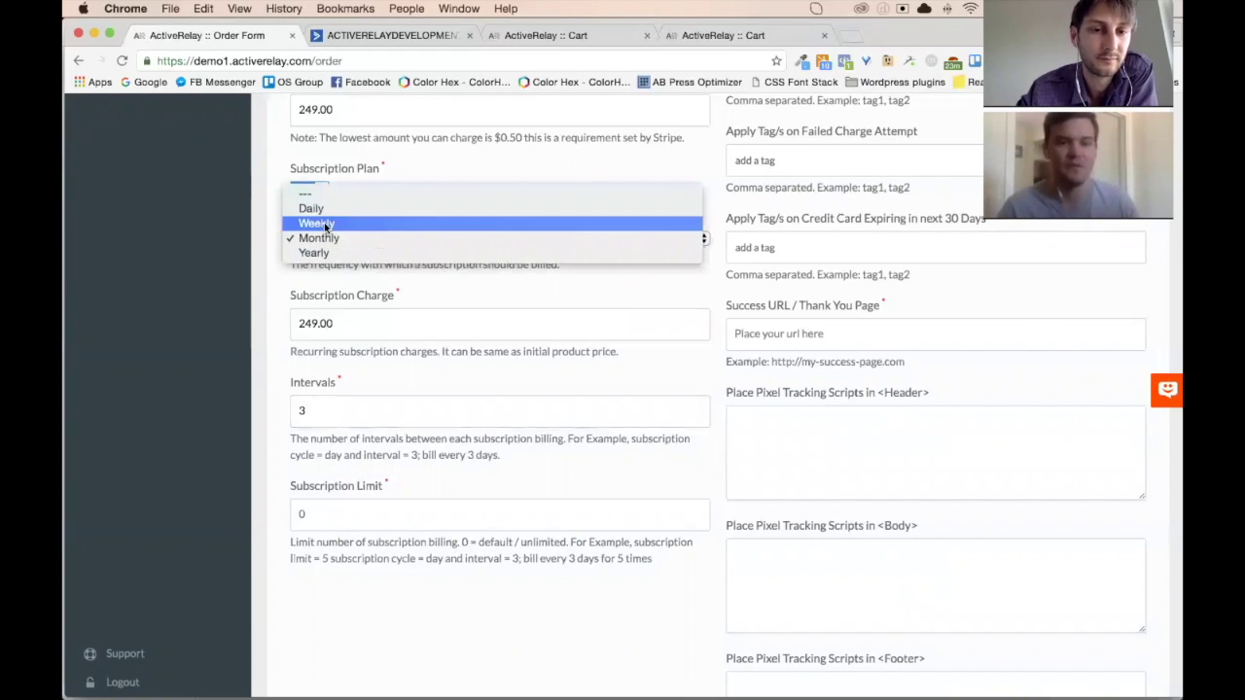
pyautogui.click(316, 210)
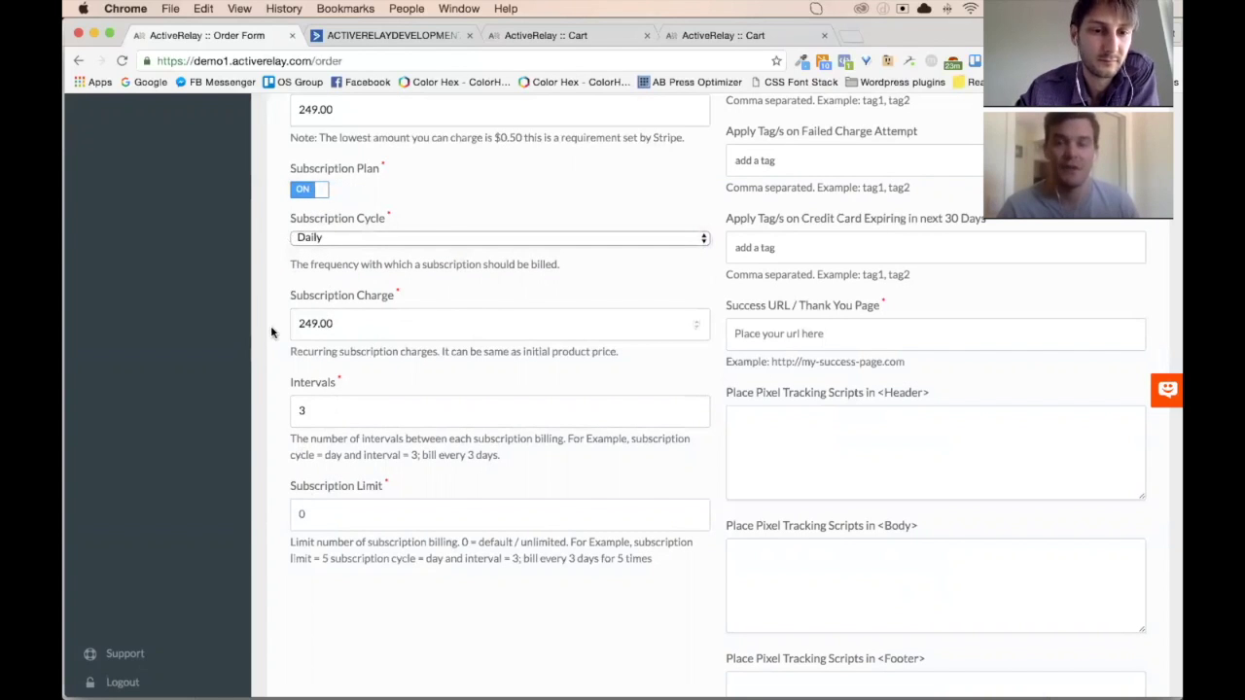
pyautogui.click(309, 237)
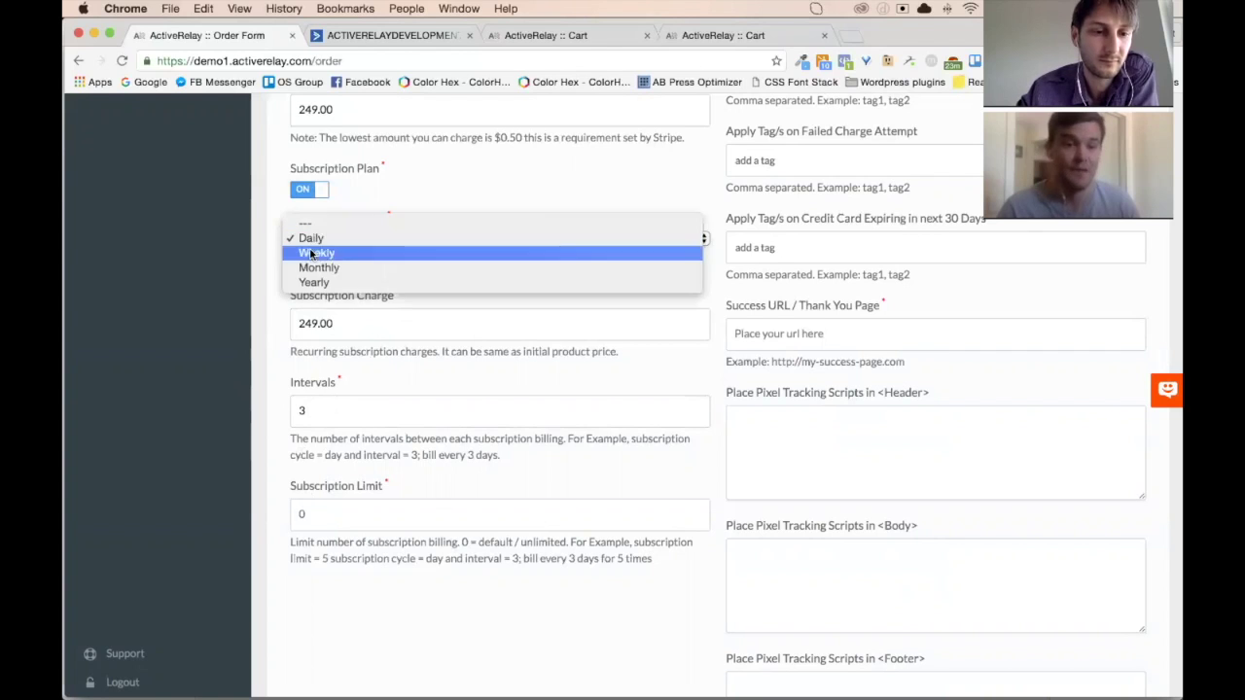
pyautogui.click(319, 268)
# Step: Set the subscription's billing intervals to 1
pyautogui.click(309, 410)
pyautogui.press('BackSpace')
pyautogui.write('1')
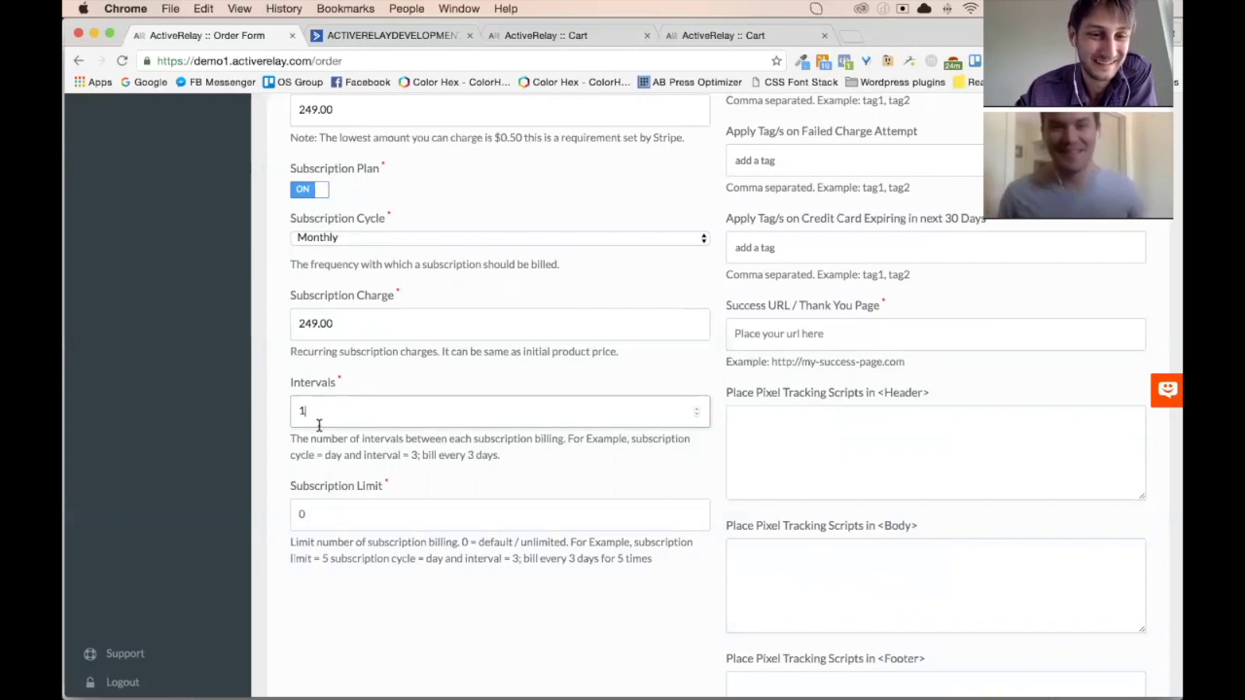
# Step: Try a subscription limit of 12 billings, and set the limit to 0 for unlimited billing
pyautogui.click(320, 507)
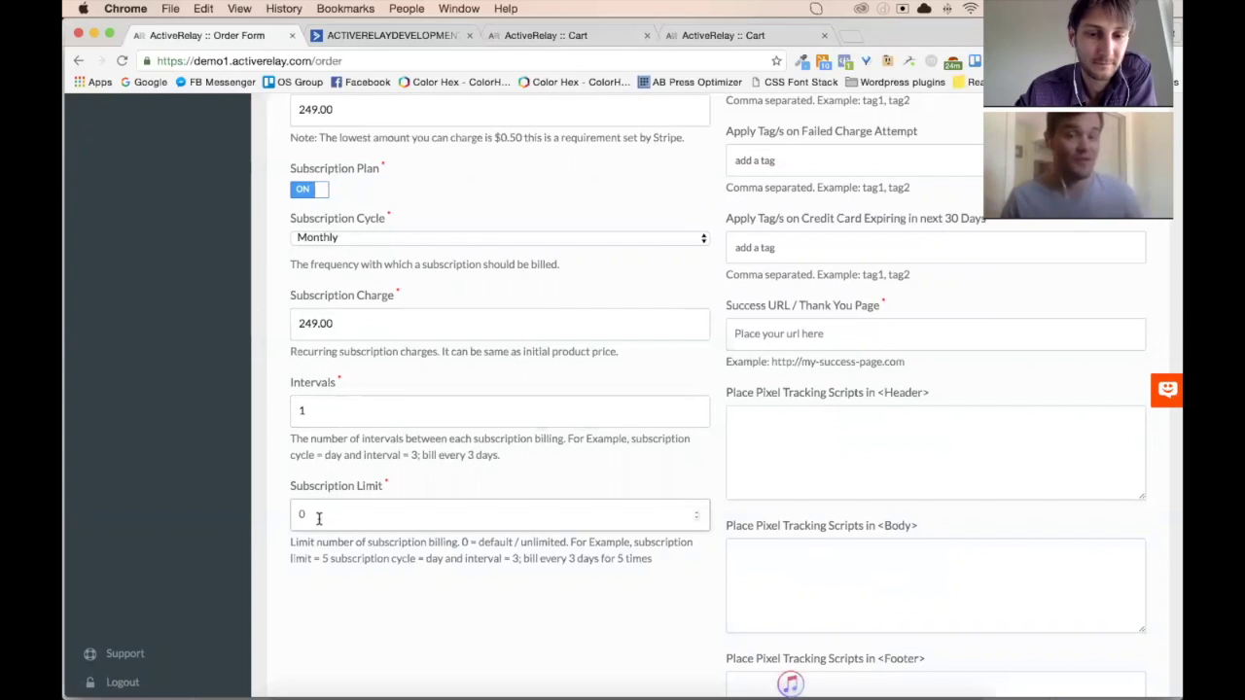
pyautogui.press('BackSpace')
pyautogui.write('12')
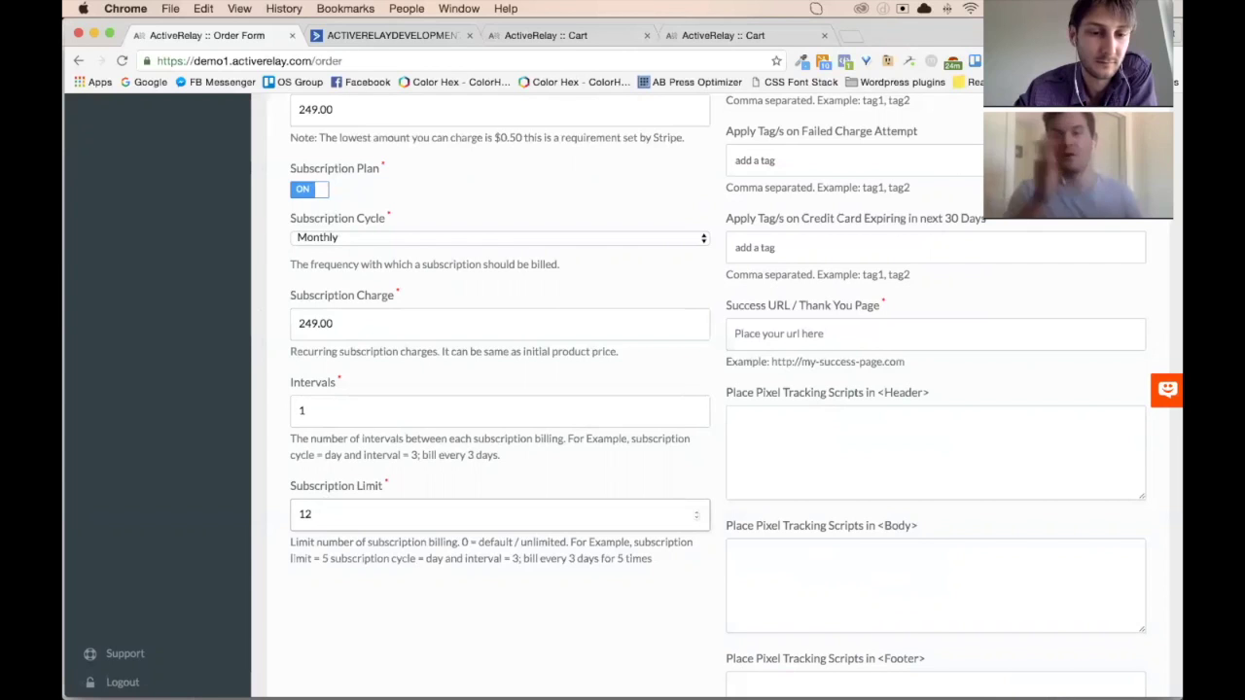
pyautogui.doubleClick(307, 514)
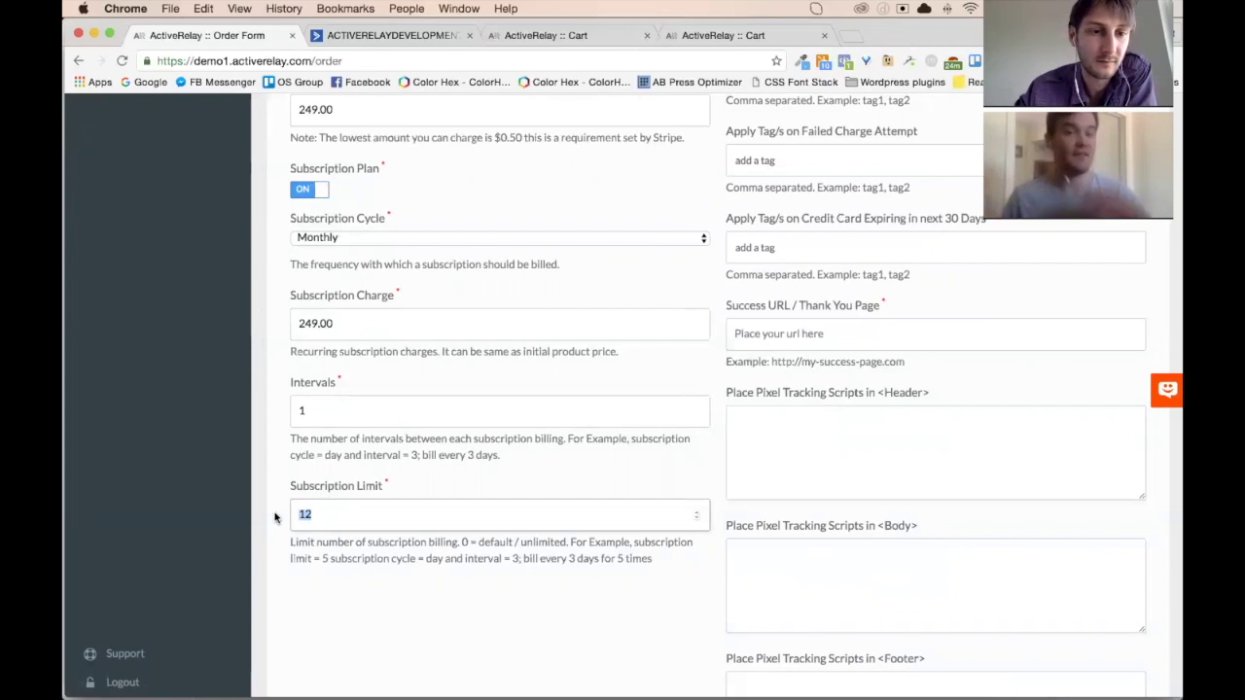
pyautogui.write('0')
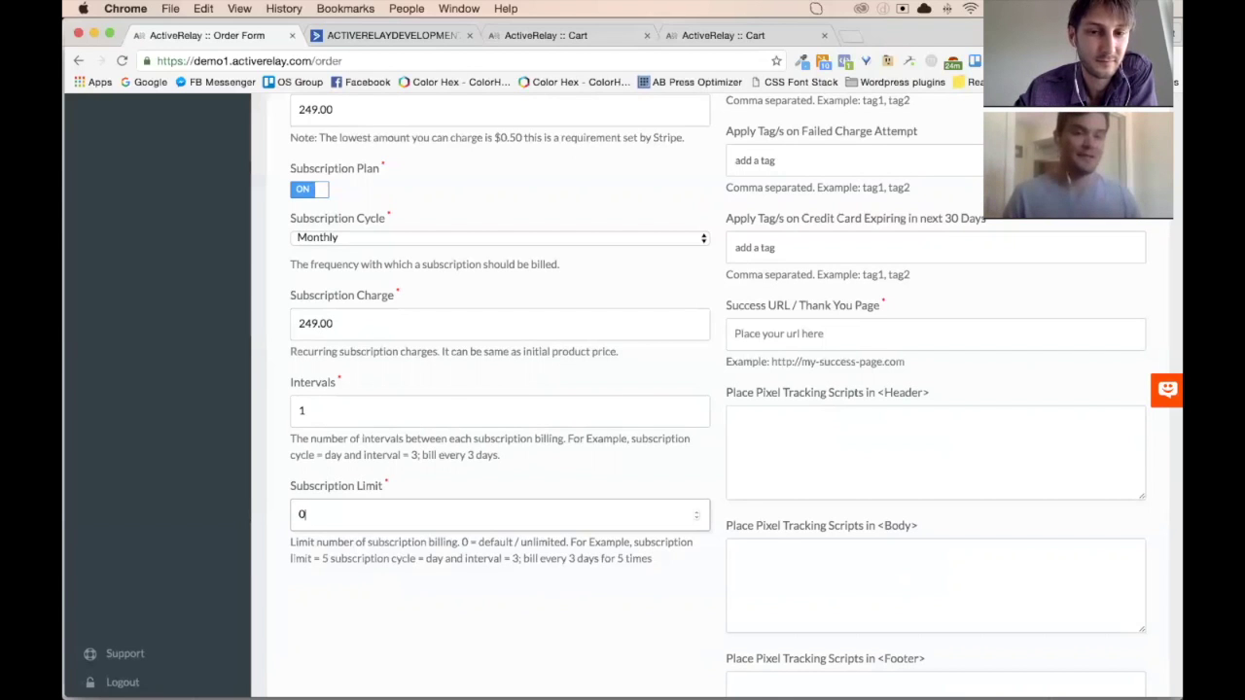
# Step: Set the product price to 1000.00
pyautogui.scroll(1, 263, 269)
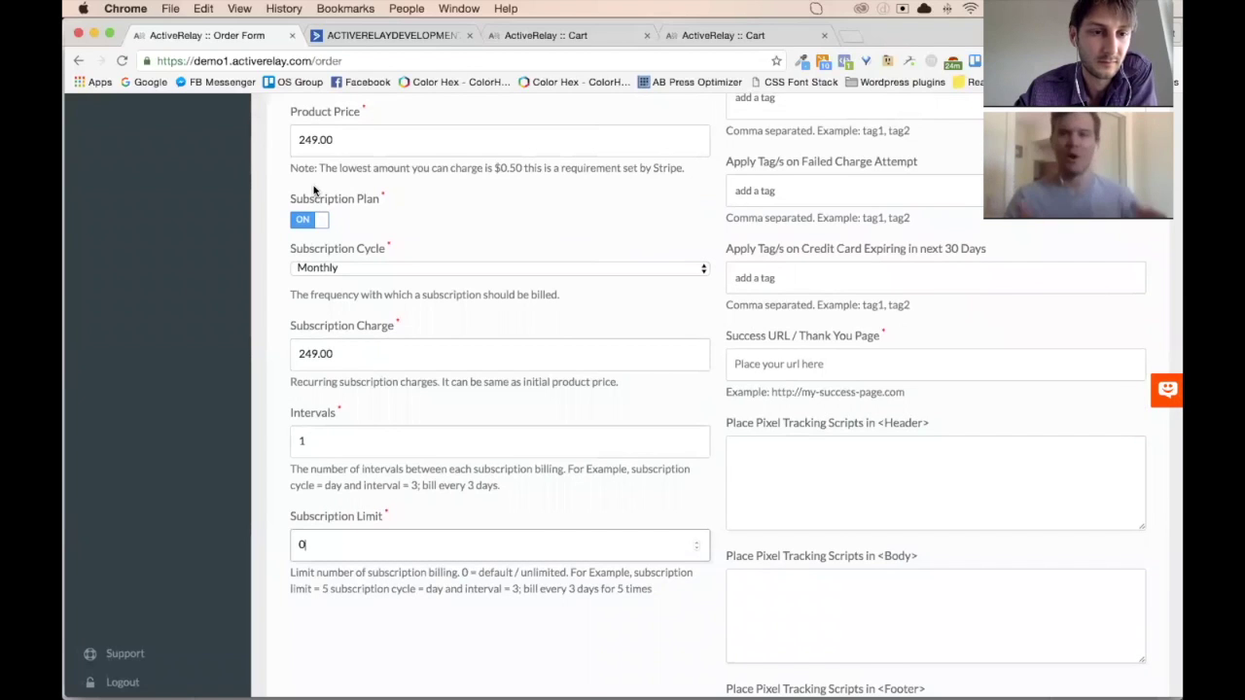
pyautogui.moveTo(355, 140); pyautogui.dragTo(286, 131)
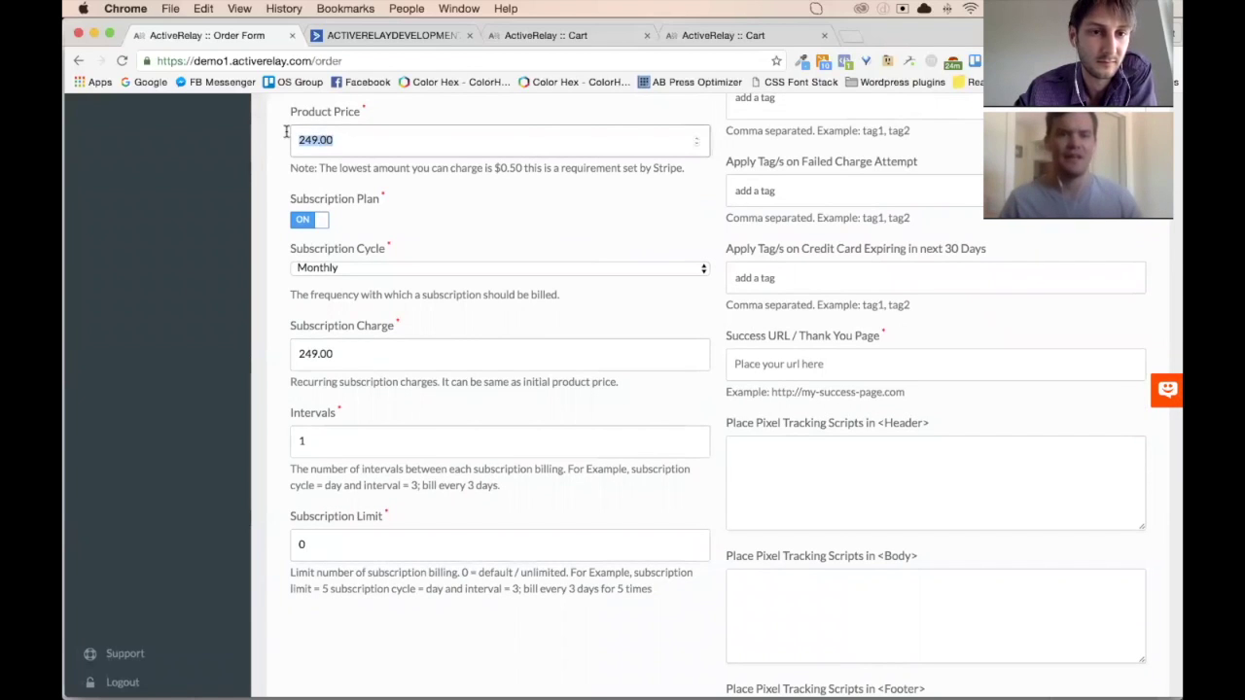
pyautogui.write('1000.00')
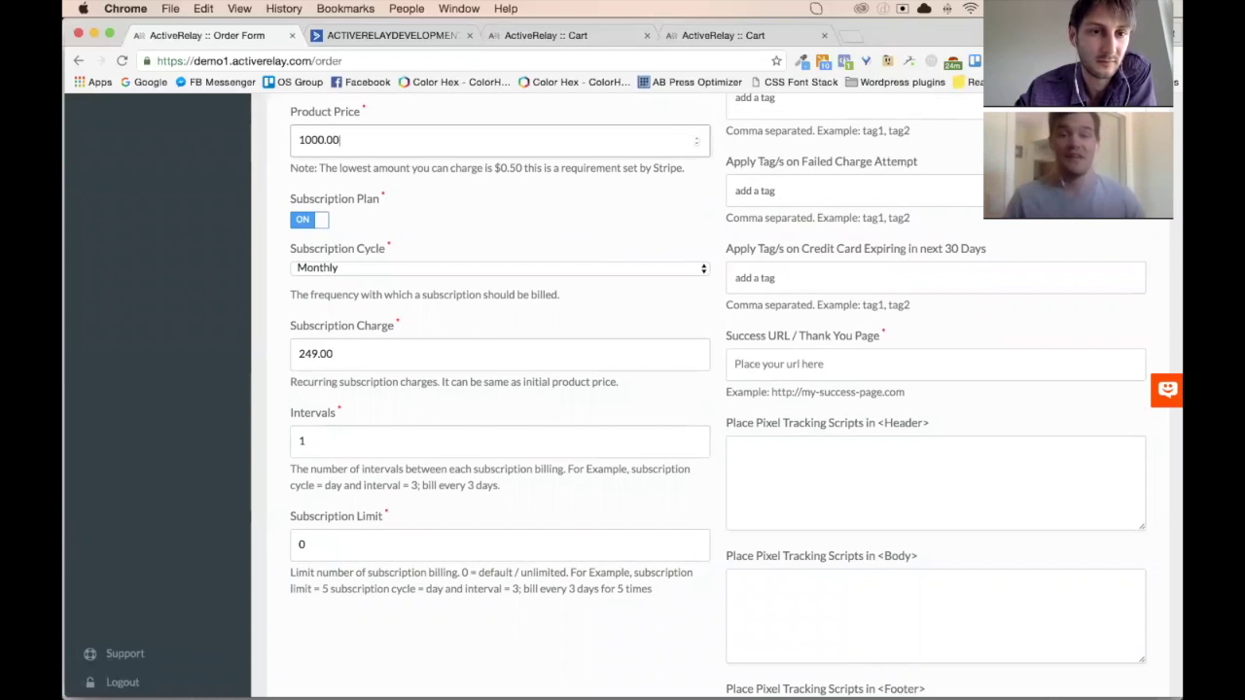
# Step: Set the subscription charge to 300.00 and the subscription limit to 3
pyautogui.moveTo(311, 354); pyautogui.dragTo(289, 353)
pyautogui.write('100')
pyautogui.write('300')
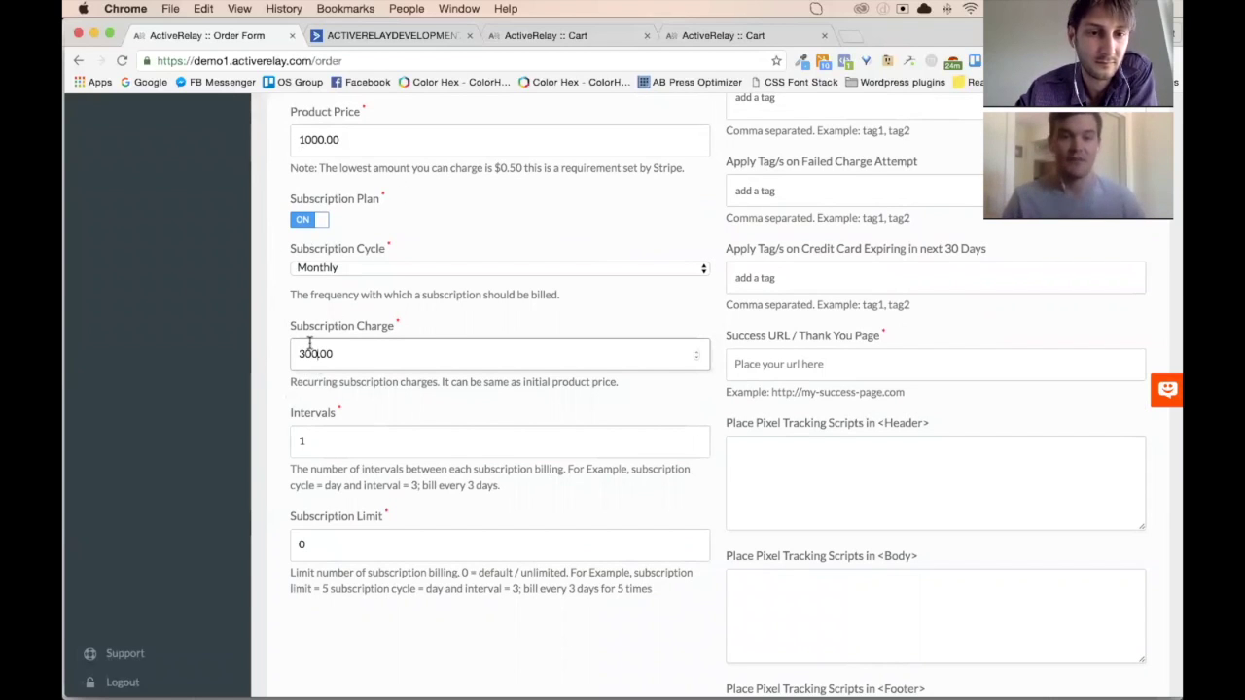
pyautogui.click(282, 547)
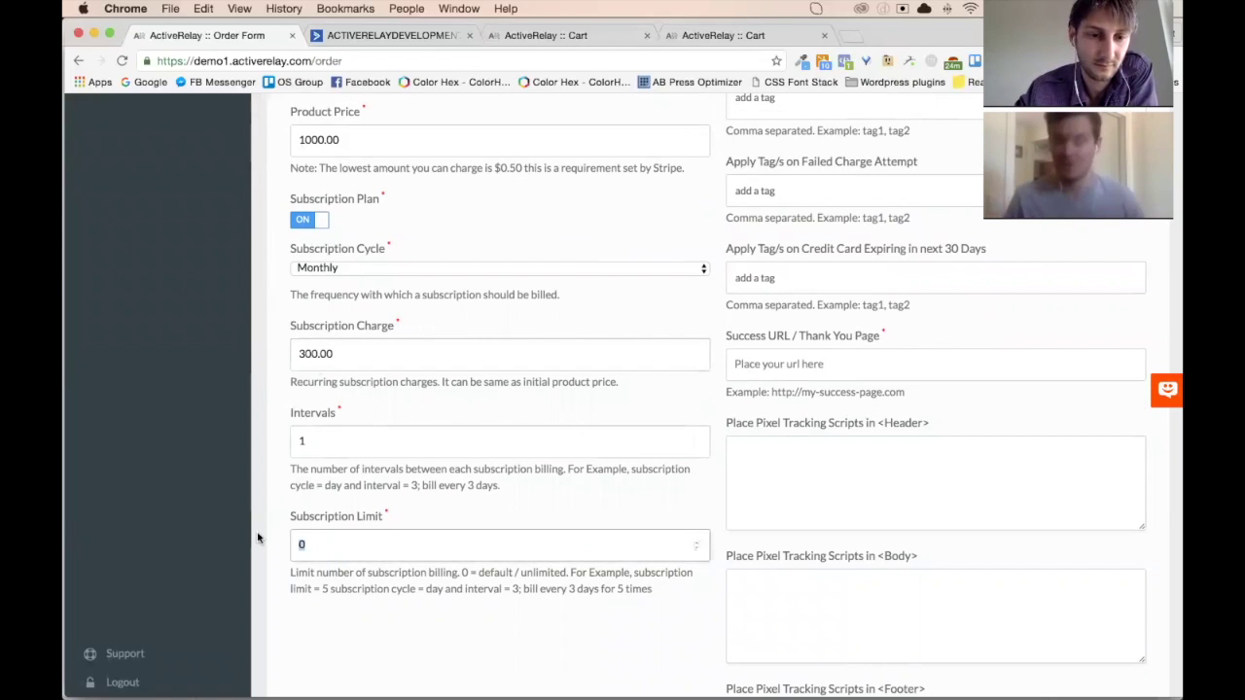
pyautogui.write('3')
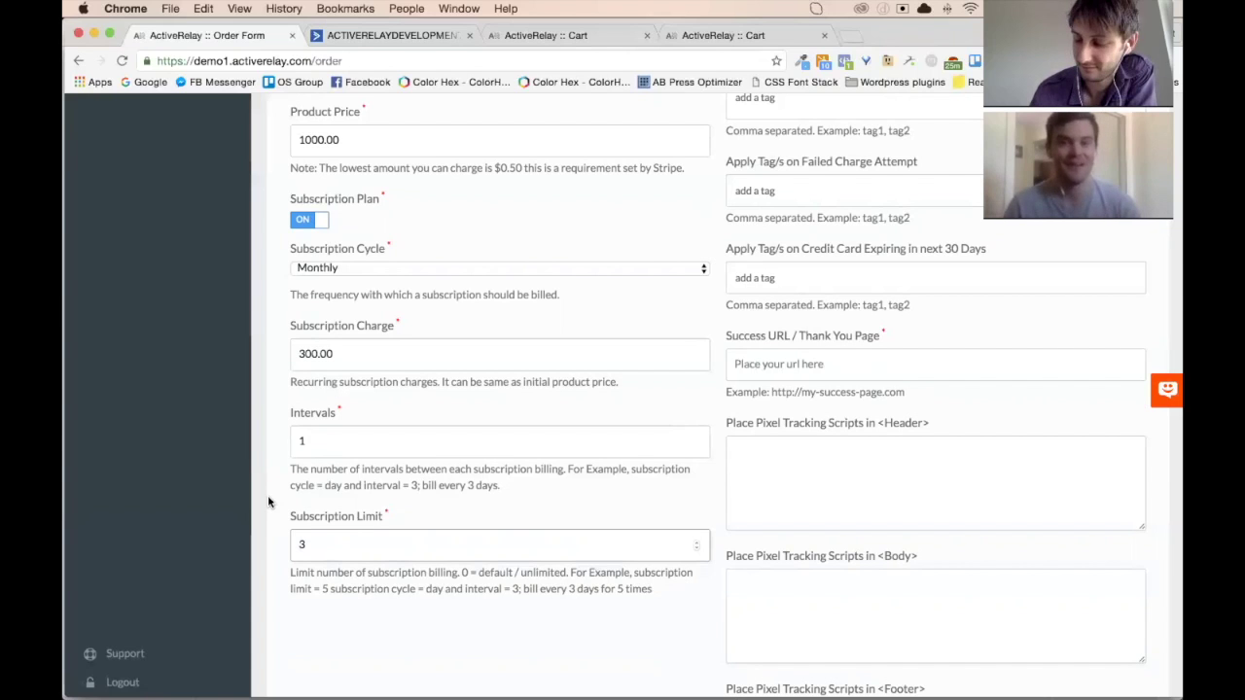
# Step: Switch to the ActiveCampaign contact record, review its recent activities, and open and close the note about the Demo Subscription 1 subscription
pyautogui.click(413, 39)
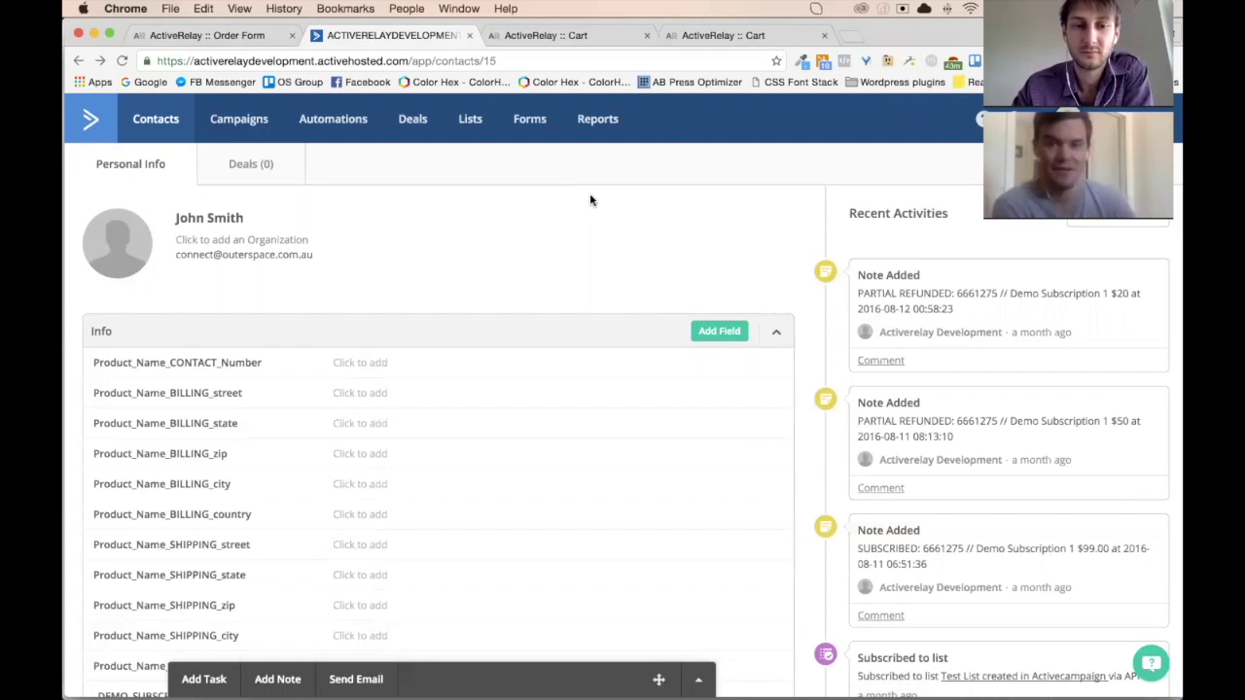
pyautogui.scroll(-1, 915, 441)
pyautogui.scroll(-2, 916, 441)
pyautogui.scroll(1, 898, 437)
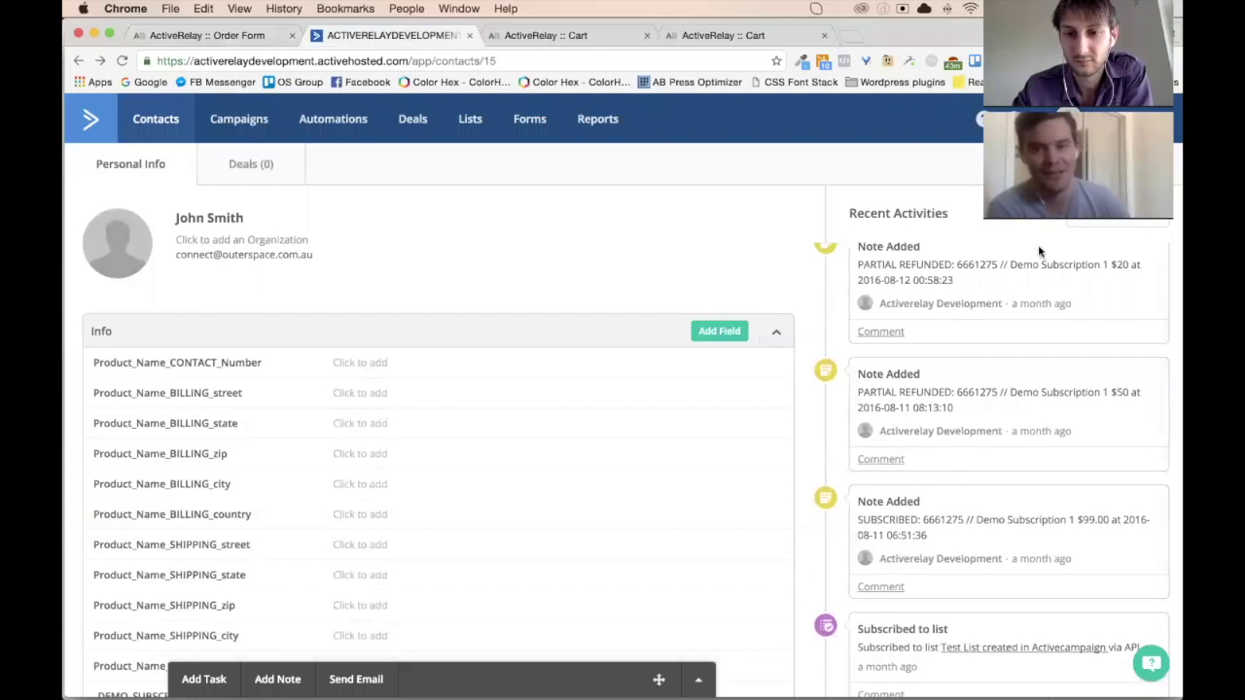
pyautogui.scroll(1, 983, 560)
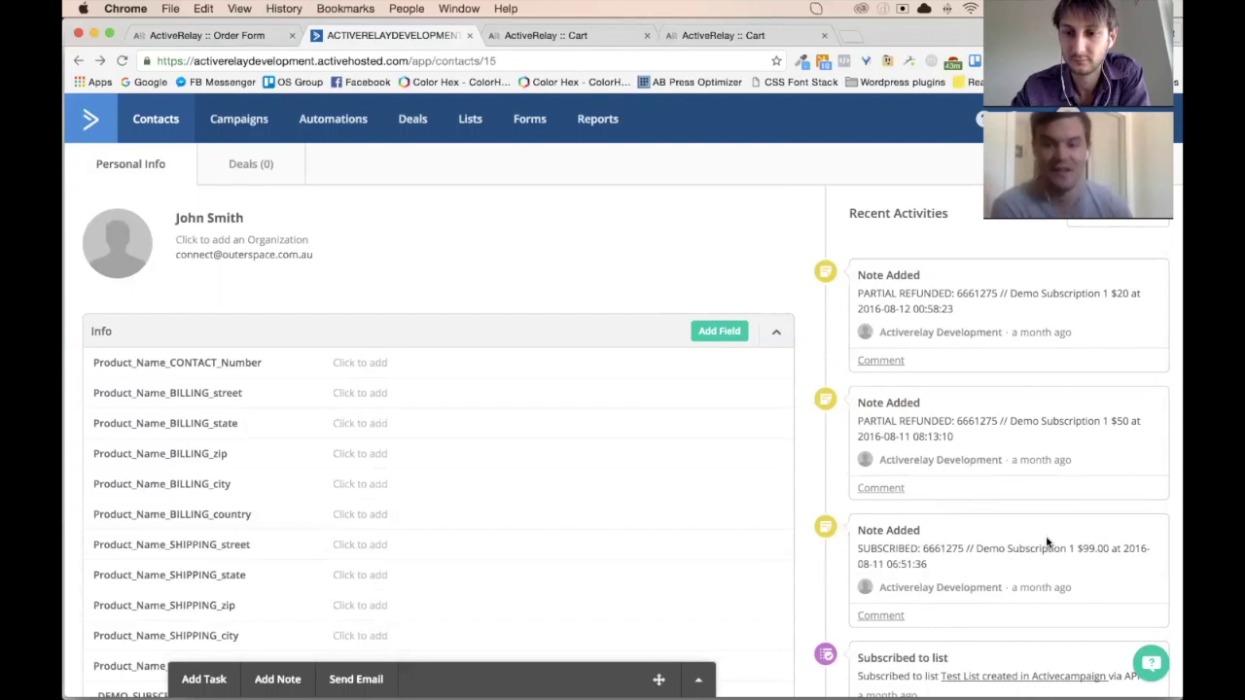
pyautogui.moveTo(963, 556); pyautogui.dragTo(919, 555)
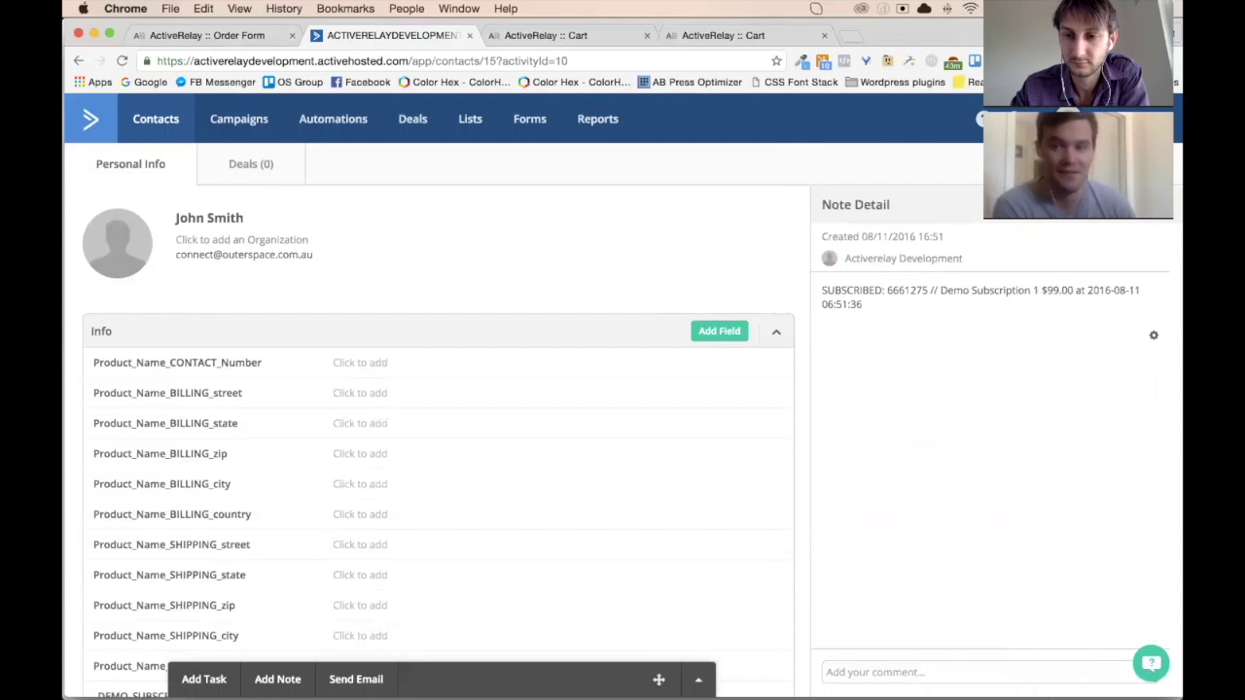
pyautogui.click(1158, 206)
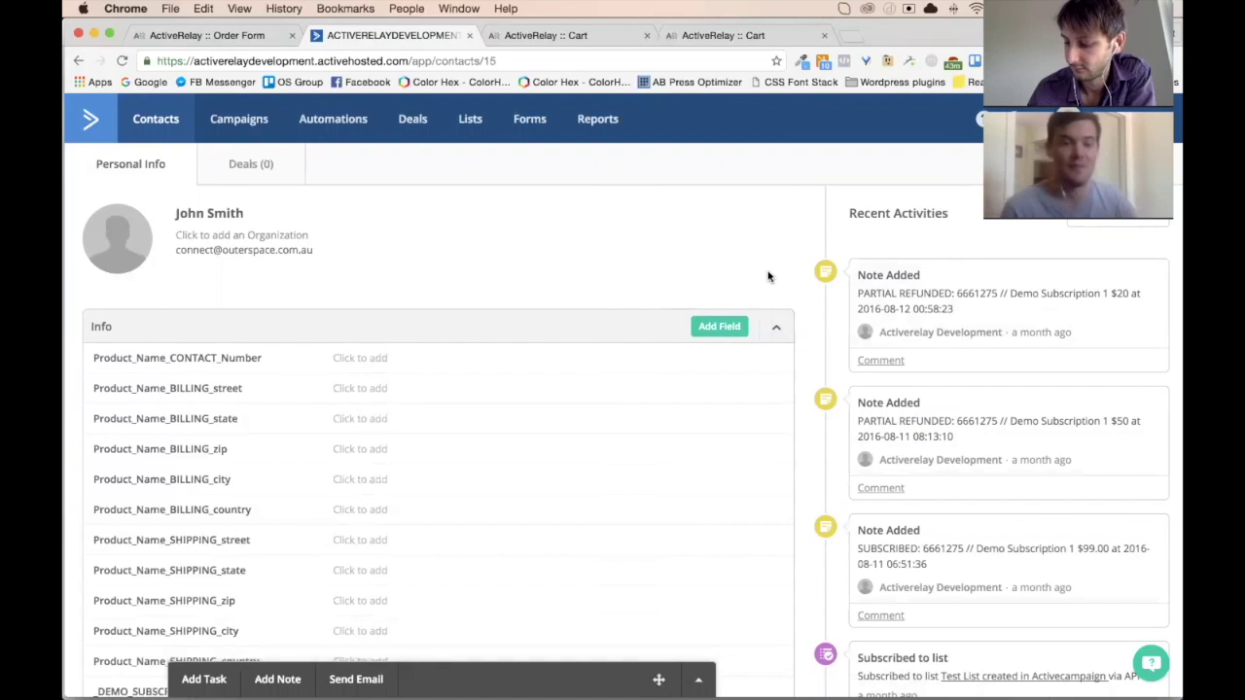
# Step: Examine the purchase tag and the tag entry field in the contact's information
pyautogui.scroll(-10, 764, 270)
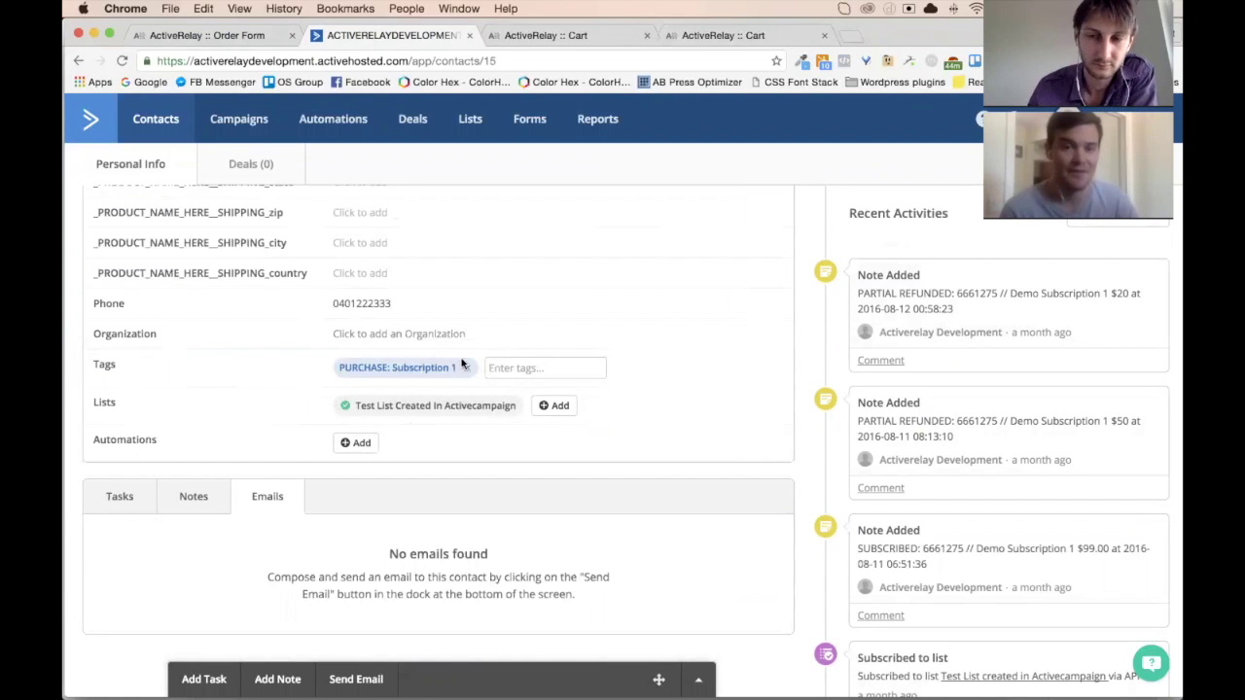
pyautogui.click(502, 366)
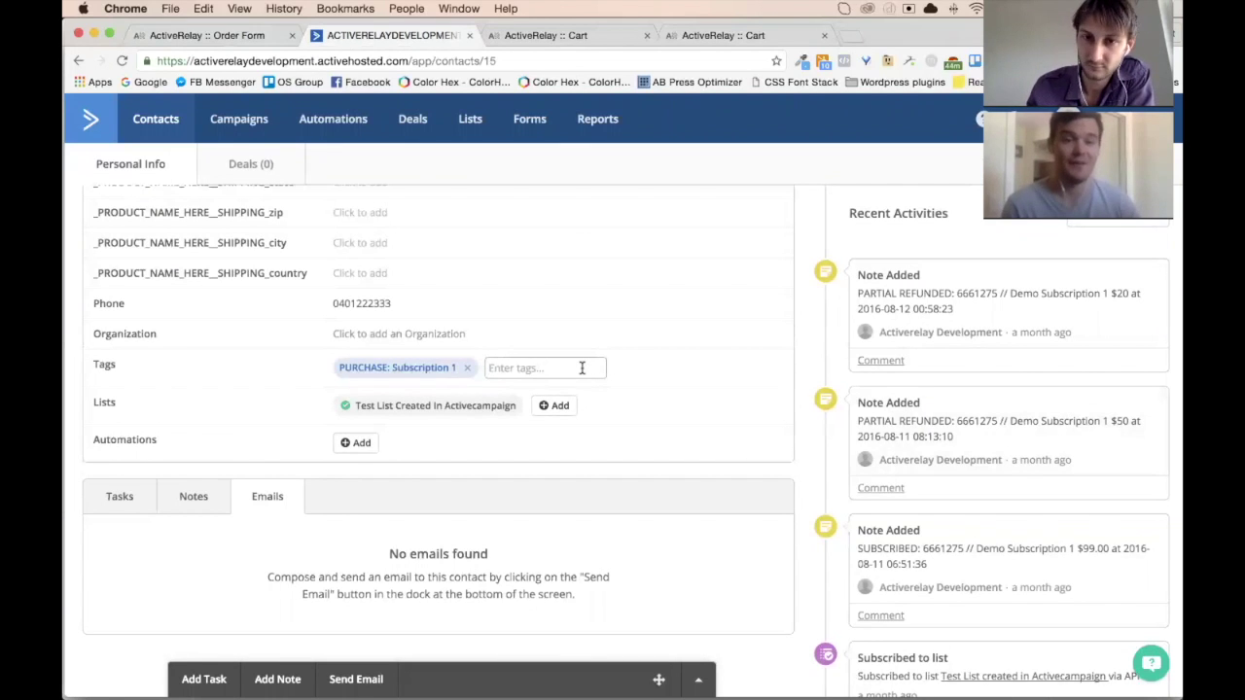
pyautogui.scroll(2, 282, 354)
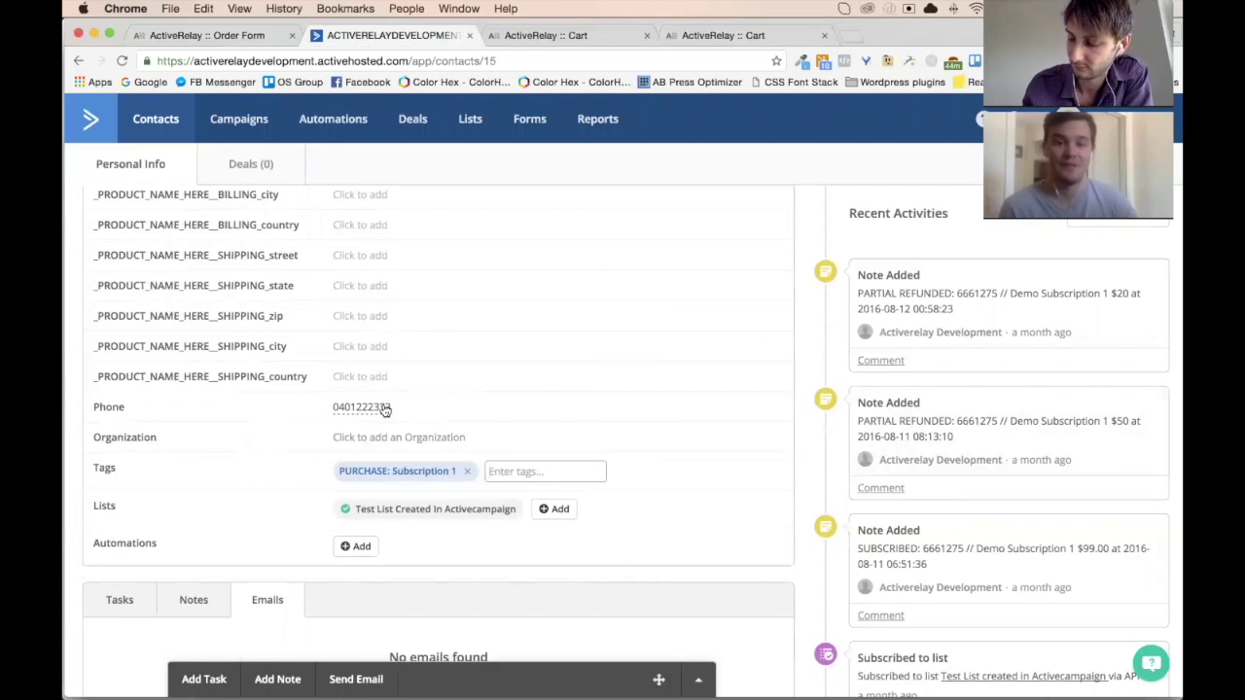
# Step: Examine the contact's Demo Subscription 1 custom fields, highlighting the contact and billing address entries
pyautogui.scroll(3, 425, 377)
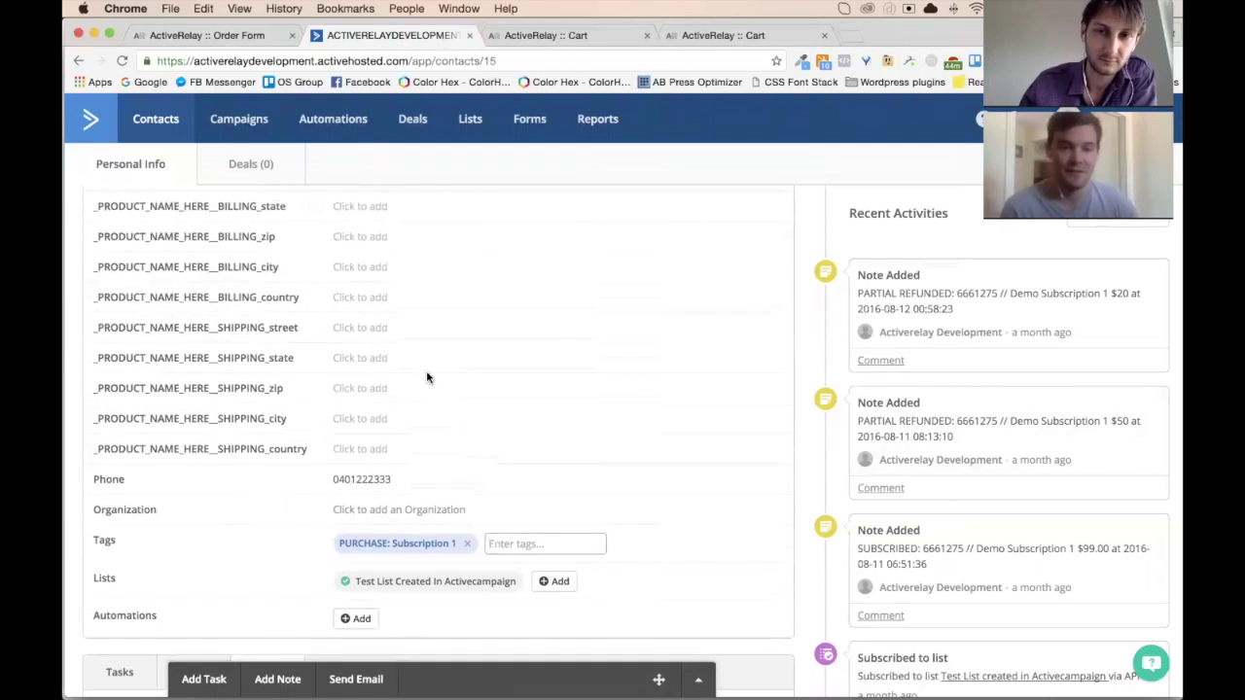
pyautogui.scroll(8, 179, 472)
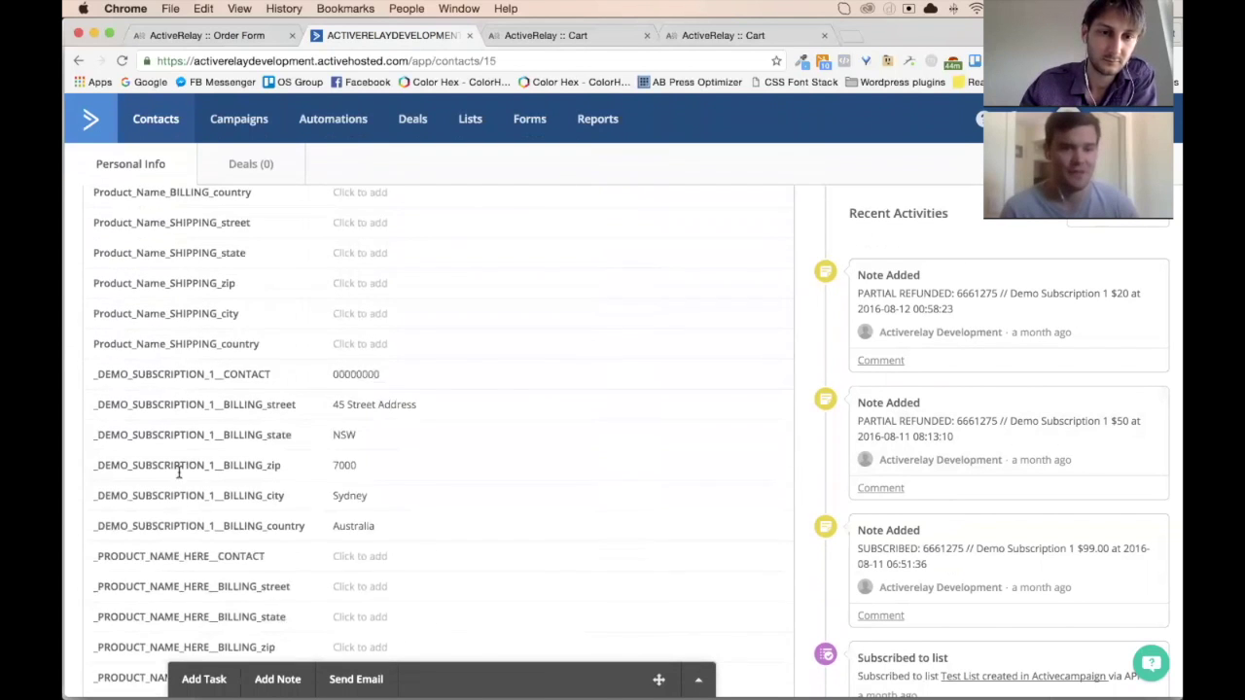
pyautogui.scroll(3, 179, 473)
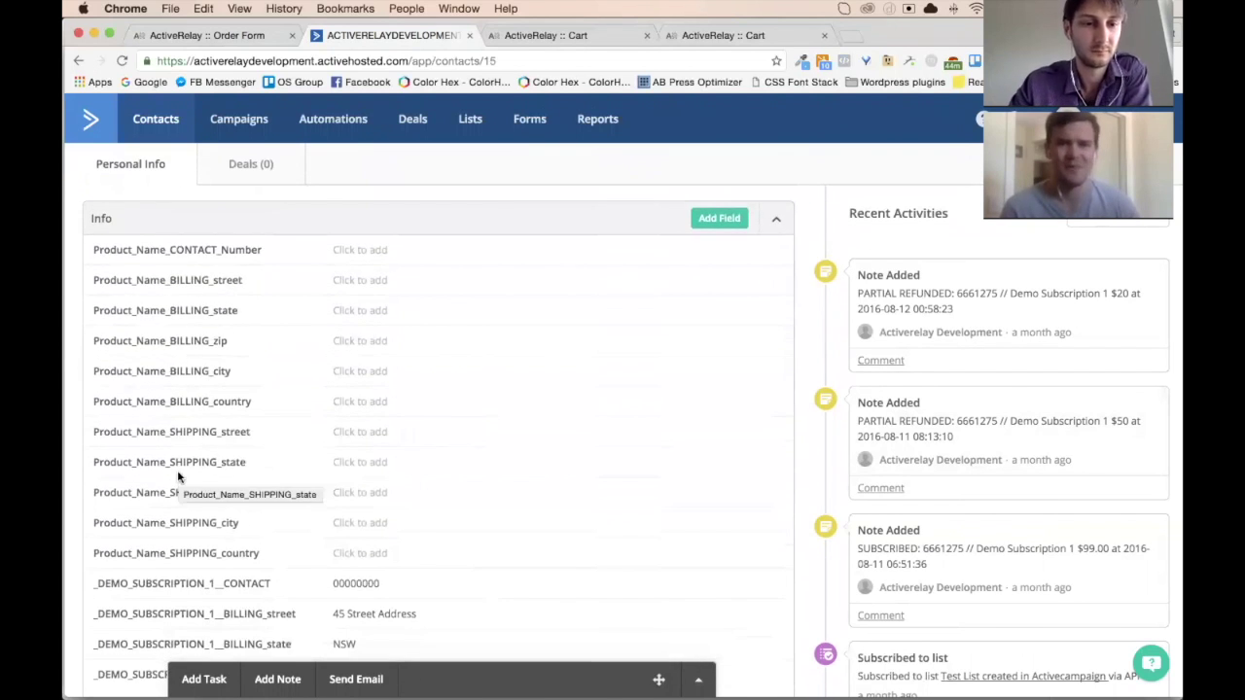
pyautogui.scroll(-2, 366, 229)
pyautogui.scroll(-4, 367, 233)
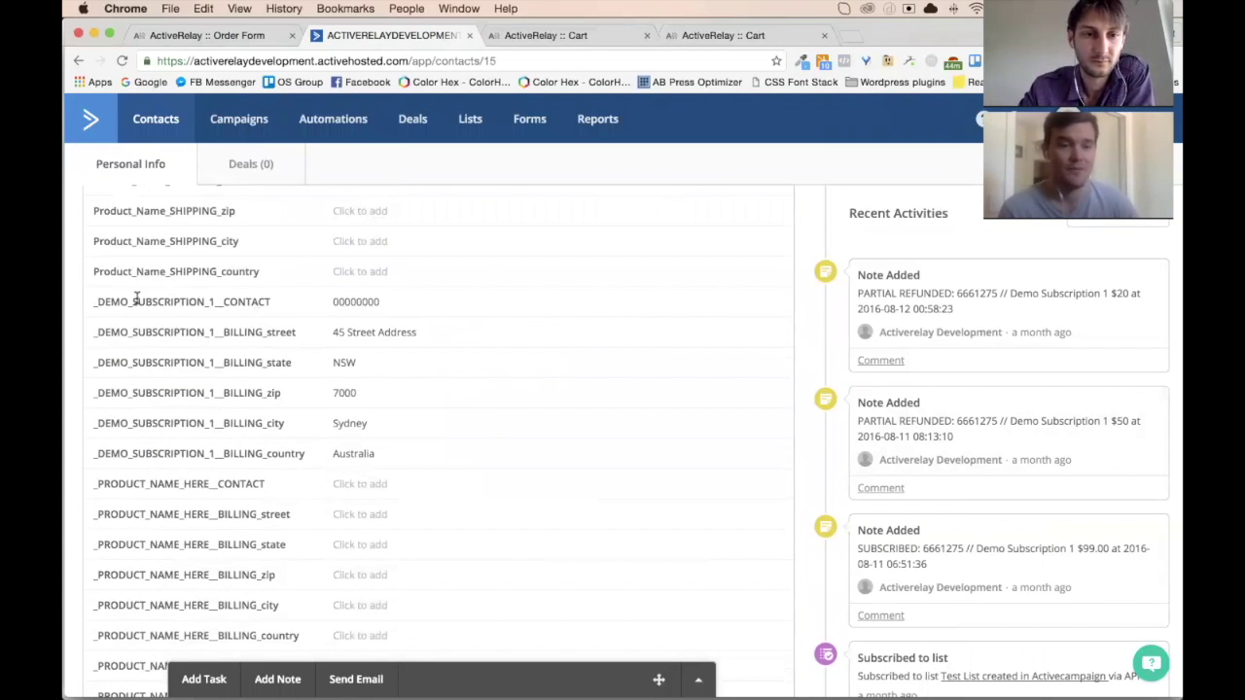
pyautogui.moveTo(95, 297); pyautogui.dragTo(436, 463)
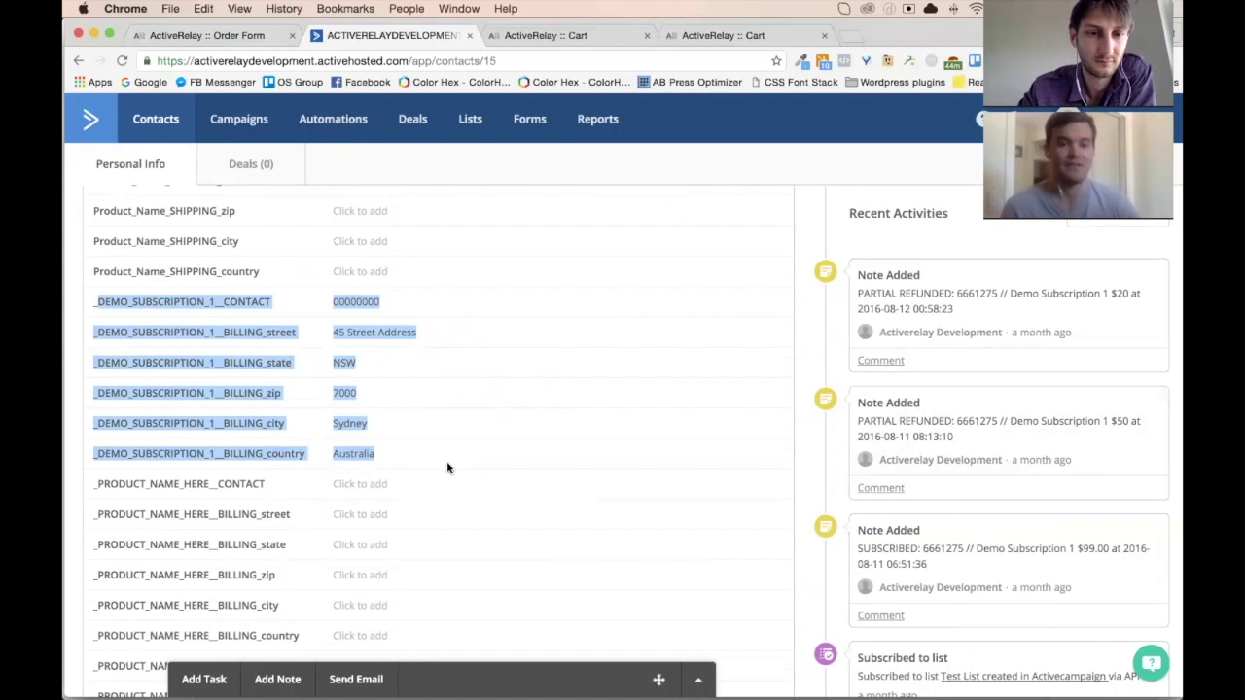
pyautogui.moveTo(87, 326); pyautogui.dragTo(397, 451)
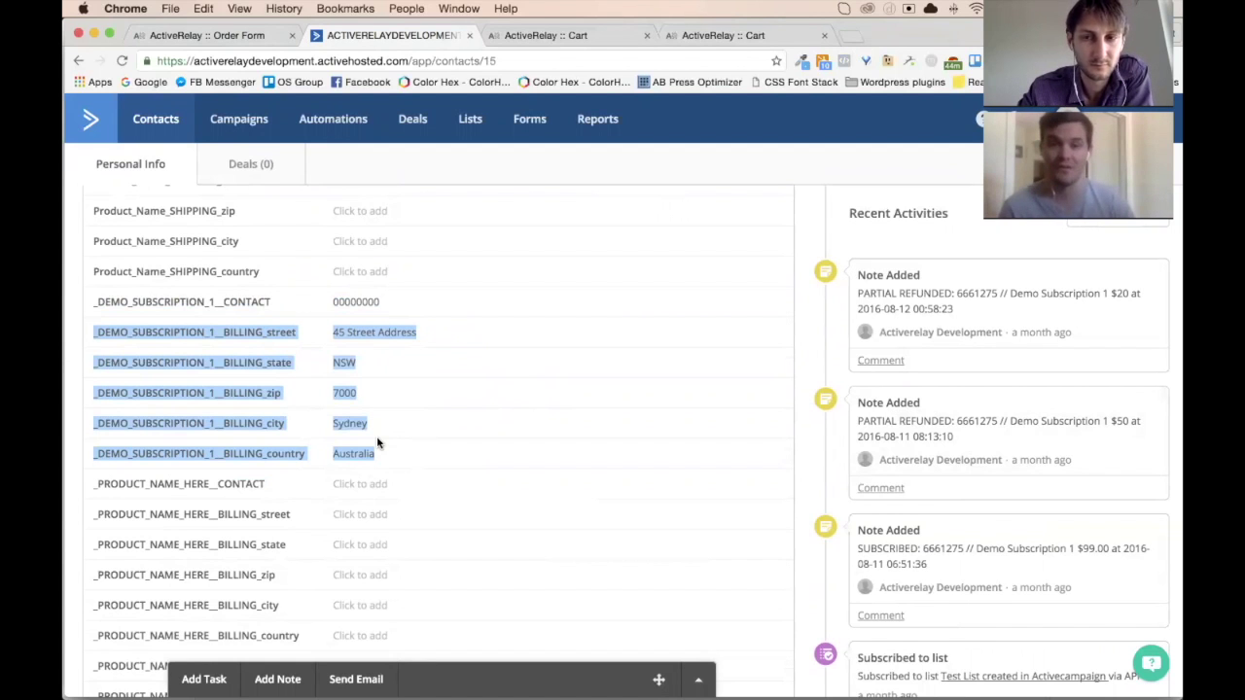
pyautogui.click(94, 332)
pyautogui.moveTo(101, 332); pyautogui.dragTo(299, 334)
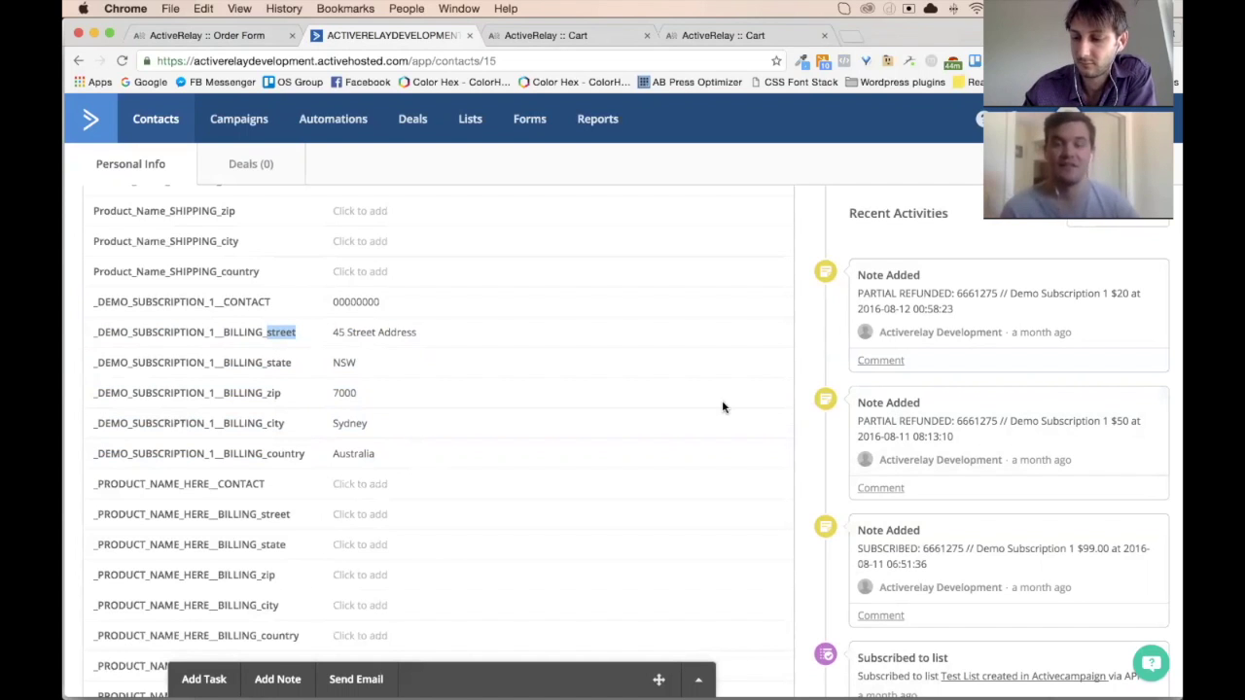
# Step: Review the contact's custom fields, tags and lists, and the refund and subscription notes in its recent activities
pyautogui.scroll(-8, 722, 407)
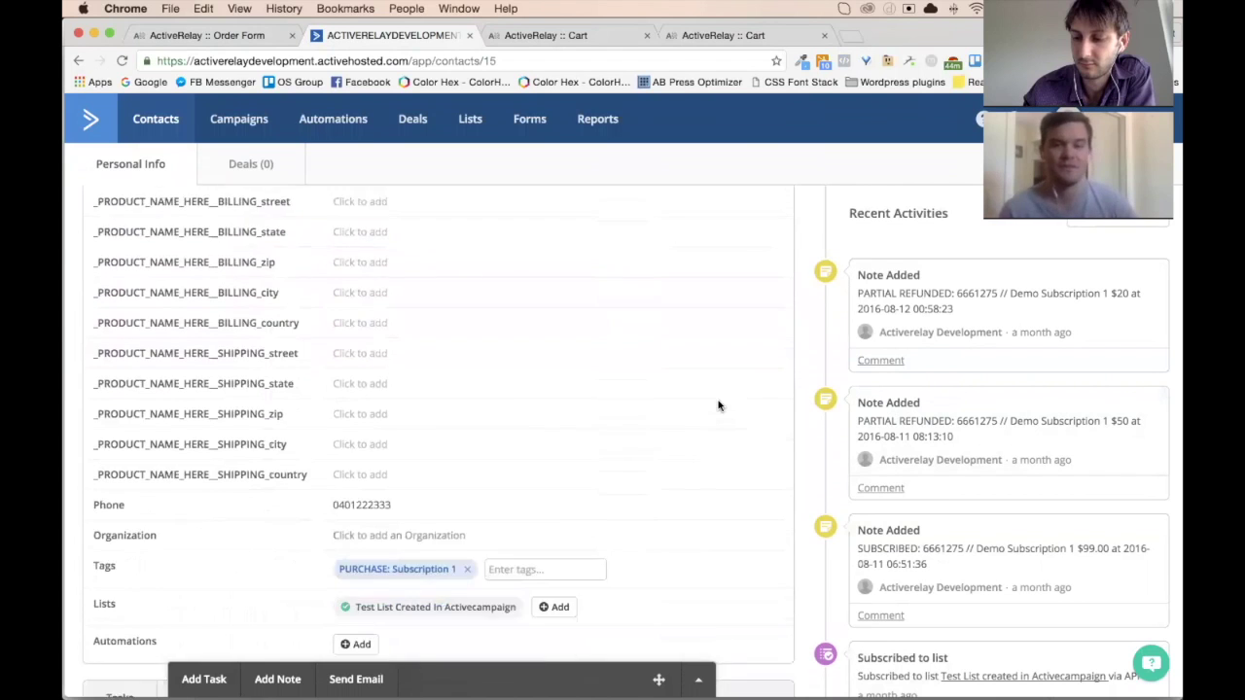
pyautogui.scroll(10, 719, 407)
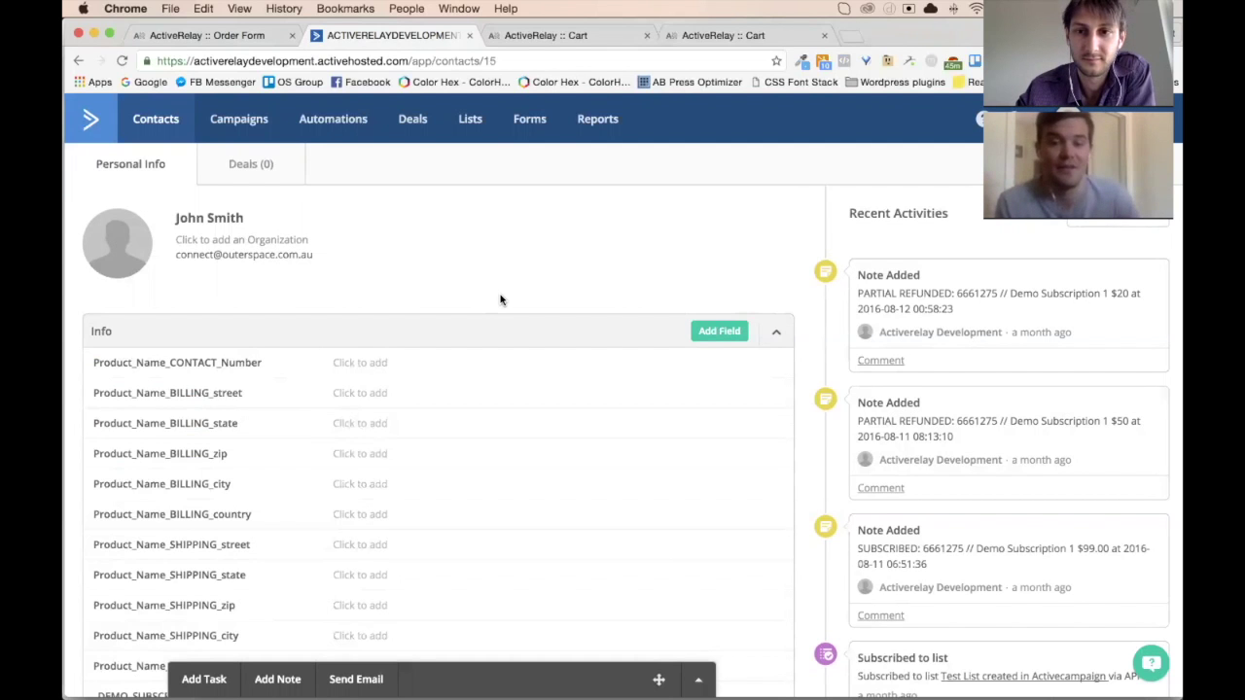
pyautogui.scroll(-8, 500, 300)
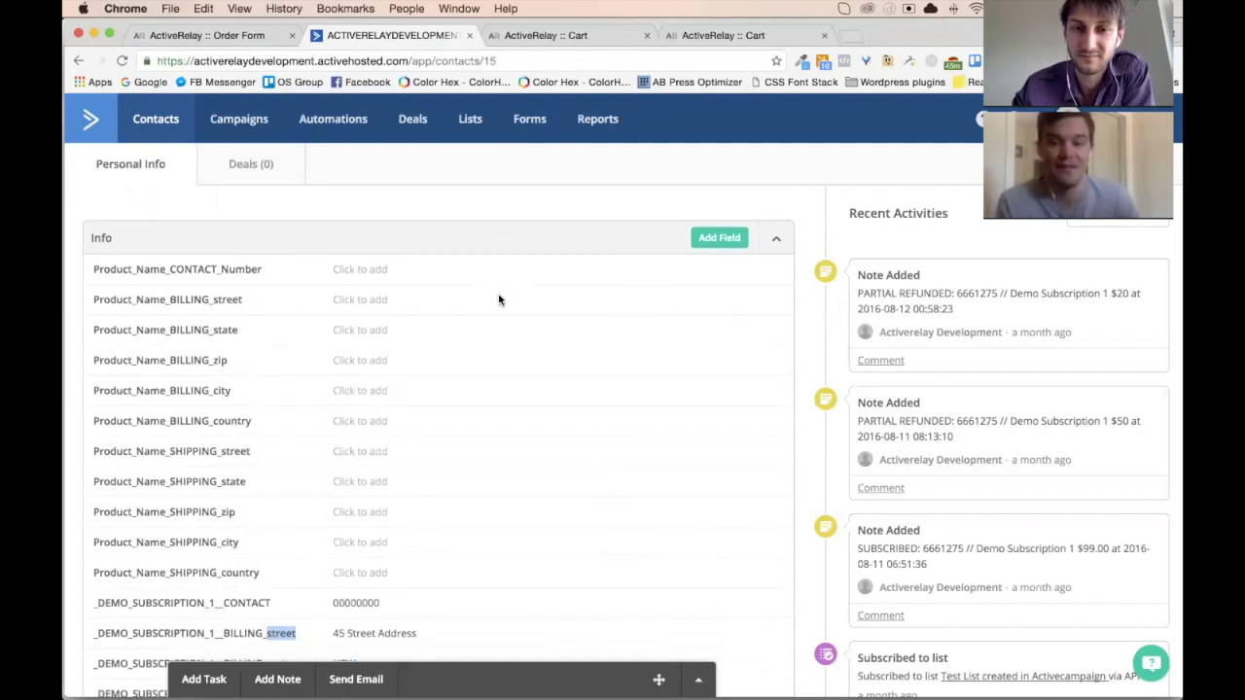
pyautogui.scroll(-10, 500, 298)
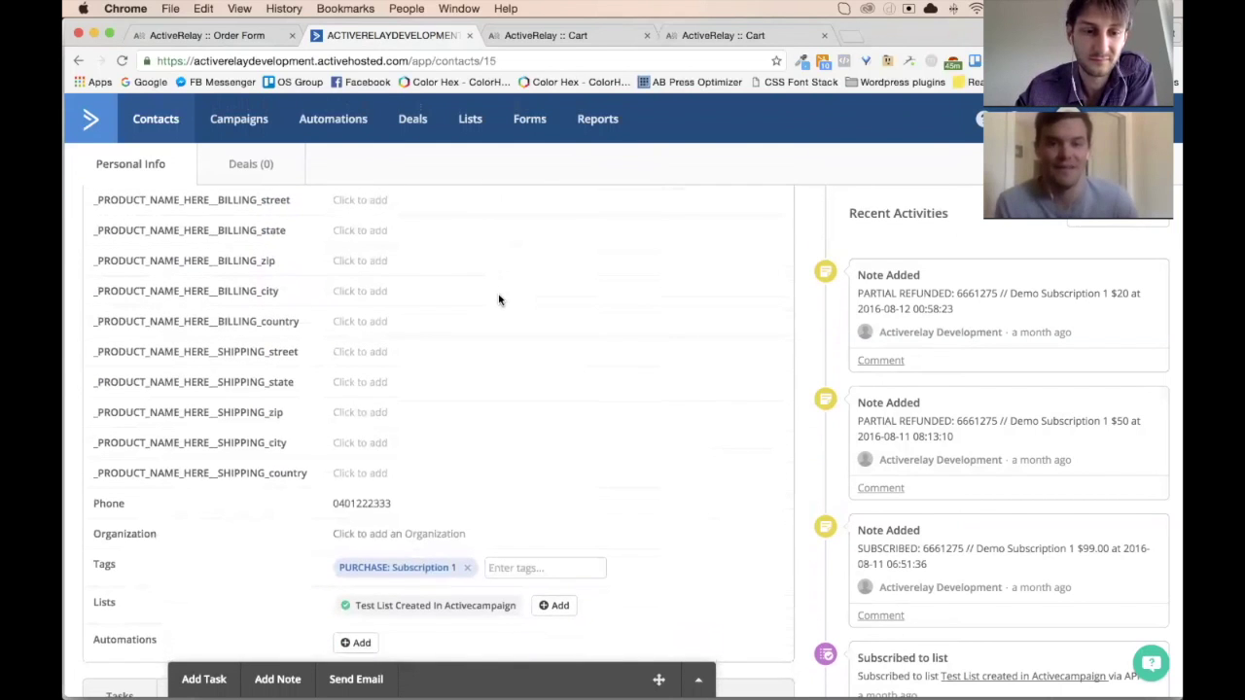
pyautogui.scroll(-2, 370, 286)
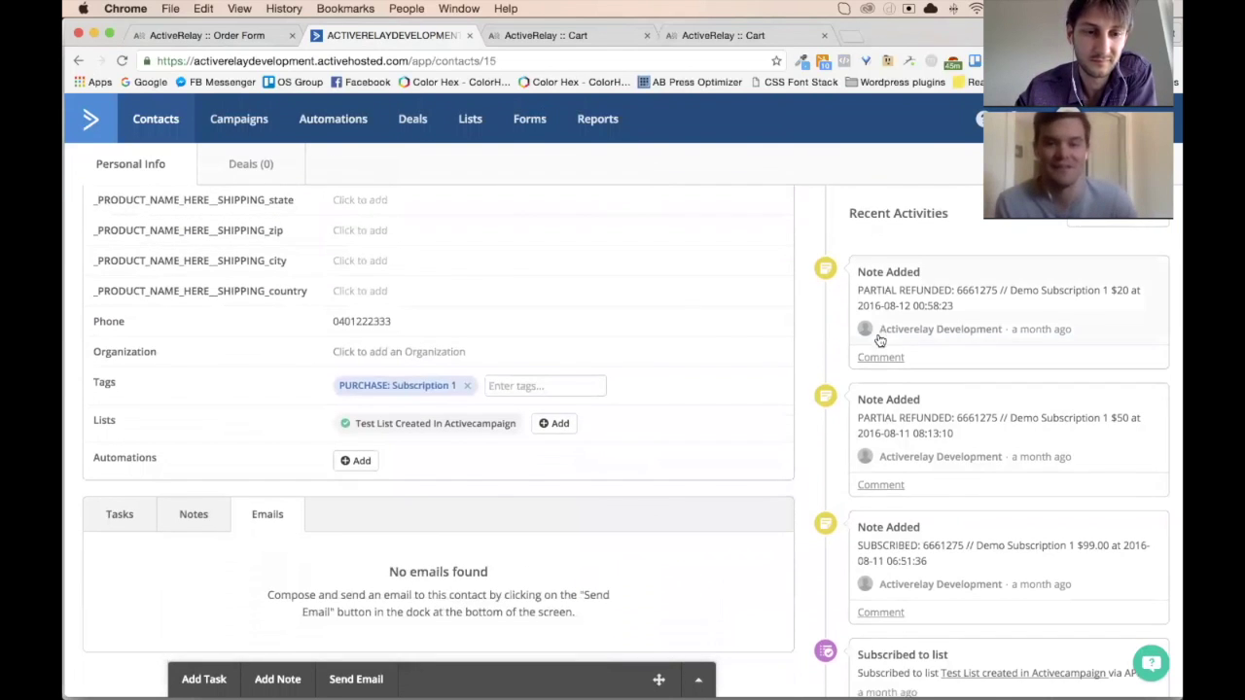
pyautogui.scroll(-1, 856, 347)
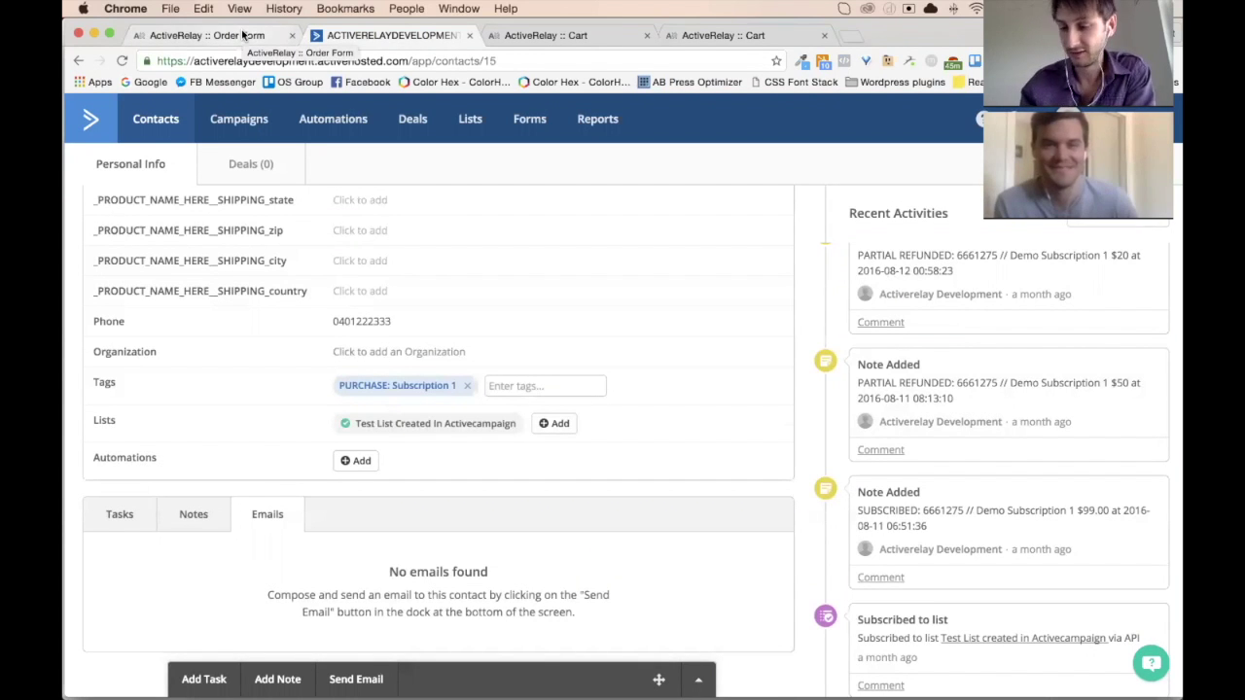
# Step: View the Weightless Woman - Energetic Activation cart page and the 3 Month Trek Training Program cart page
pyautogui.click(544, 37)
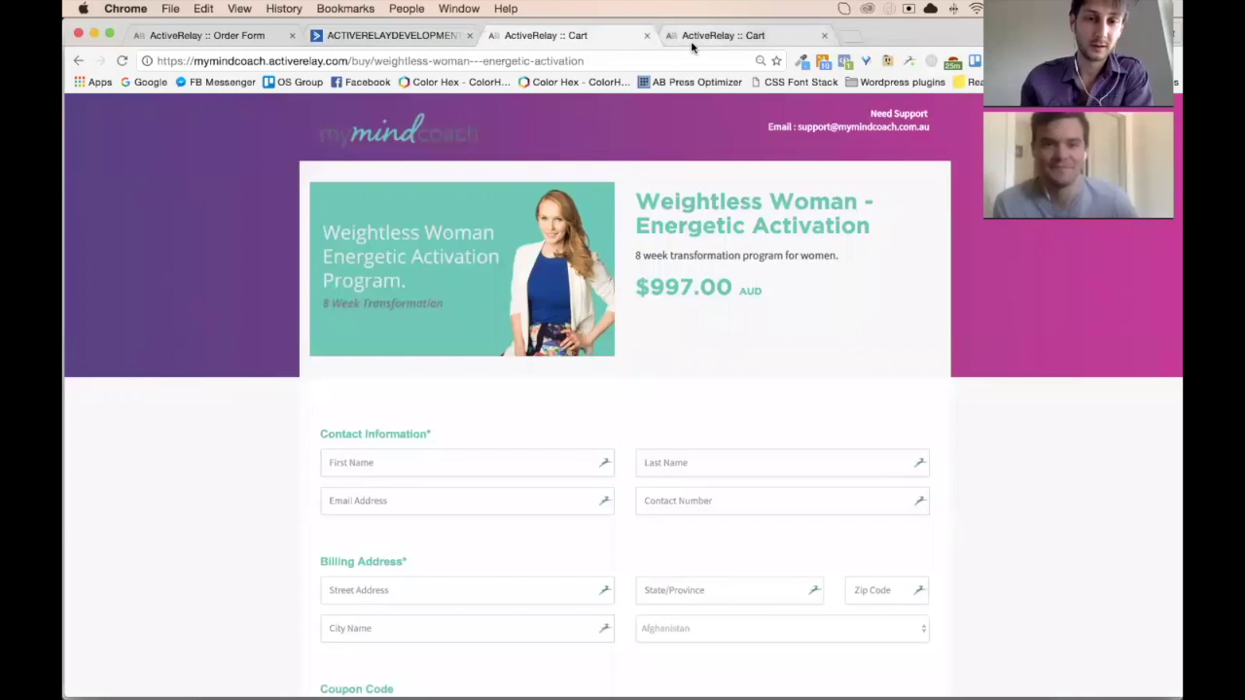
pyautogui.click(719, 37)
pyautogui.click(226, 209)
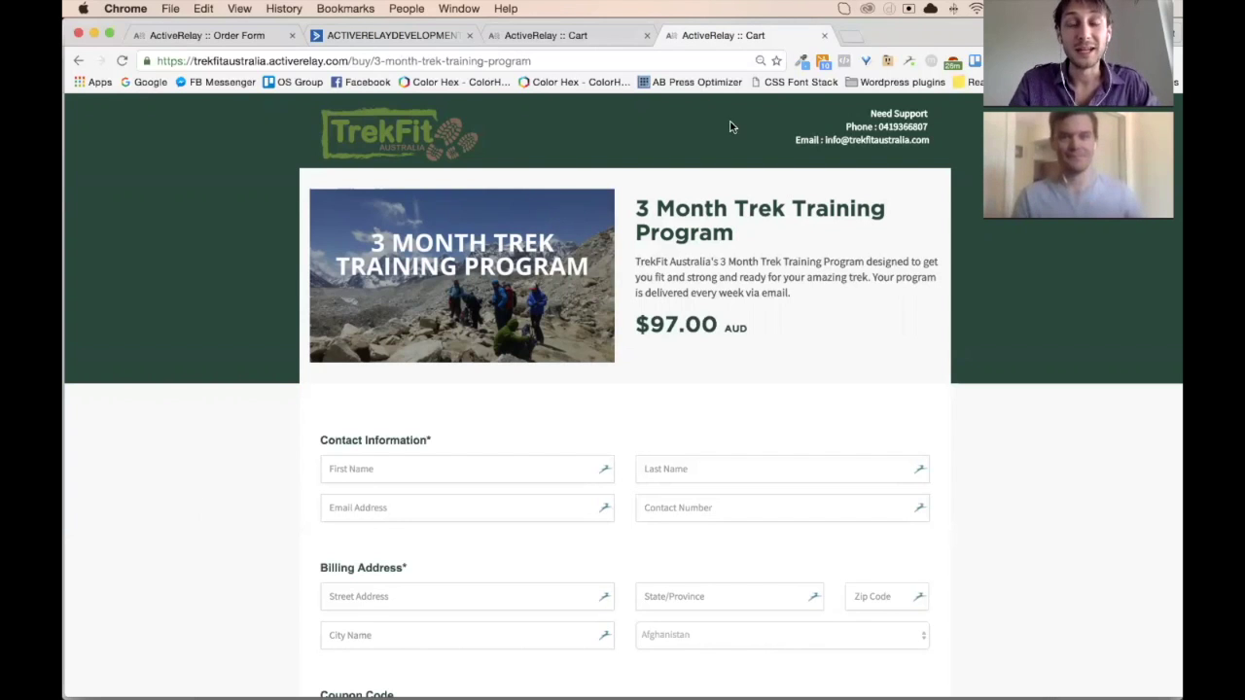
# Step: Open support.activerelay.com in a new tab and bring up the subscription cancelation feedback and win back article from the Activecampaign Automations Templates
pyautogui.click(852, 36)
pyautogui.write('support.activerelay.com')
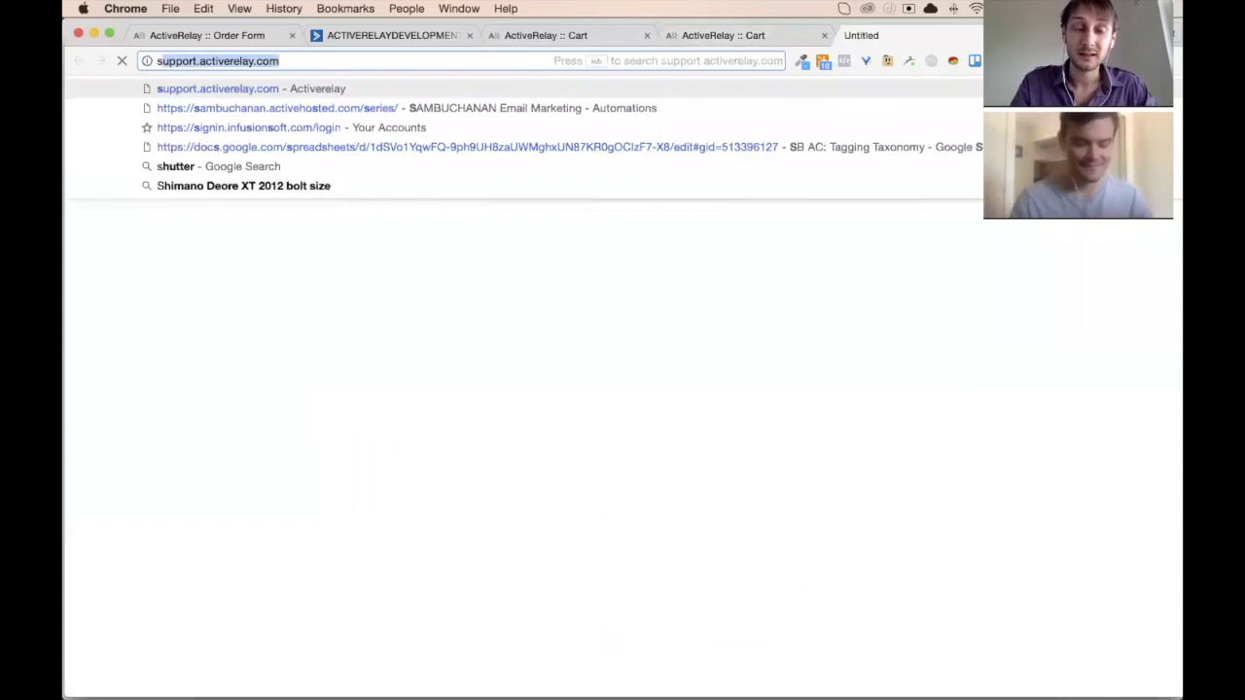
pyautogui.press('Return')
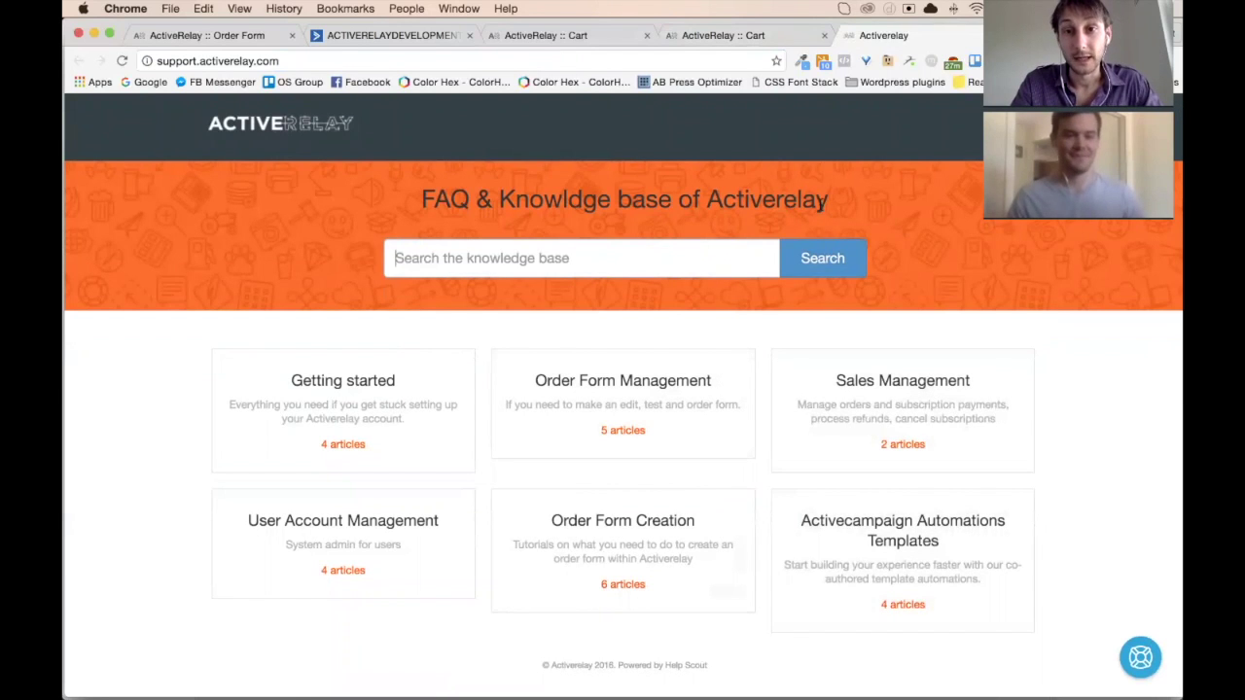
pyautogui.click(909, 542)
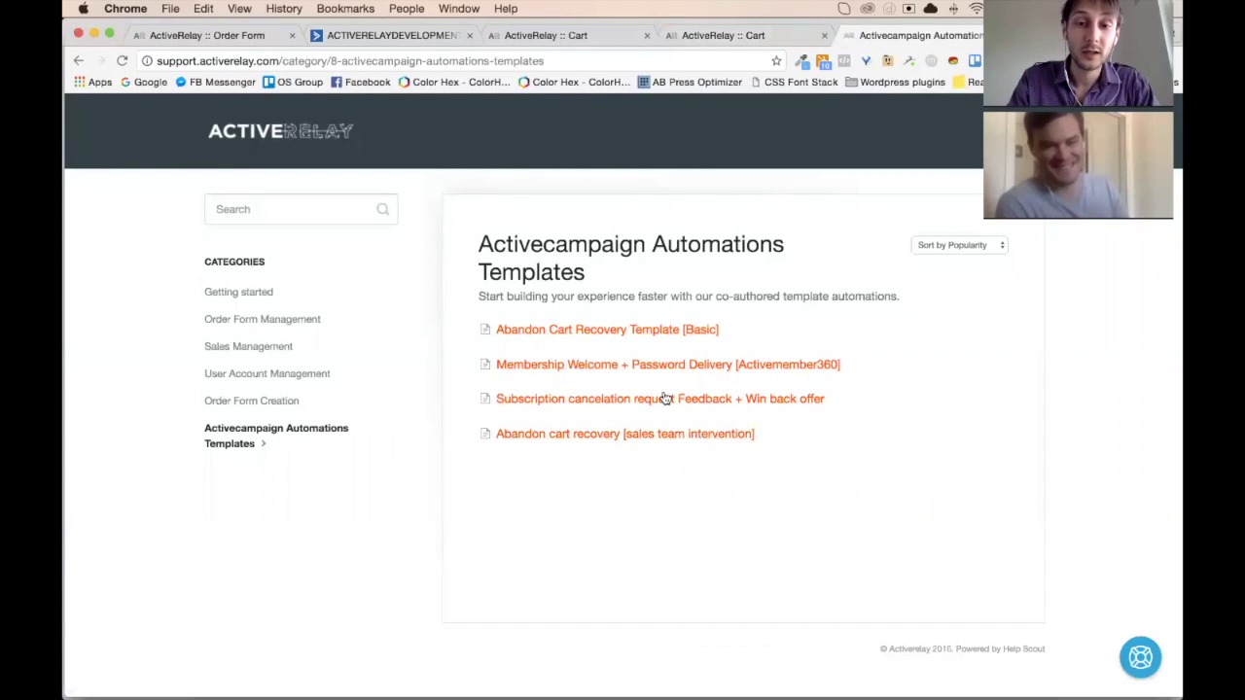
pyautogui.click(556, 403)
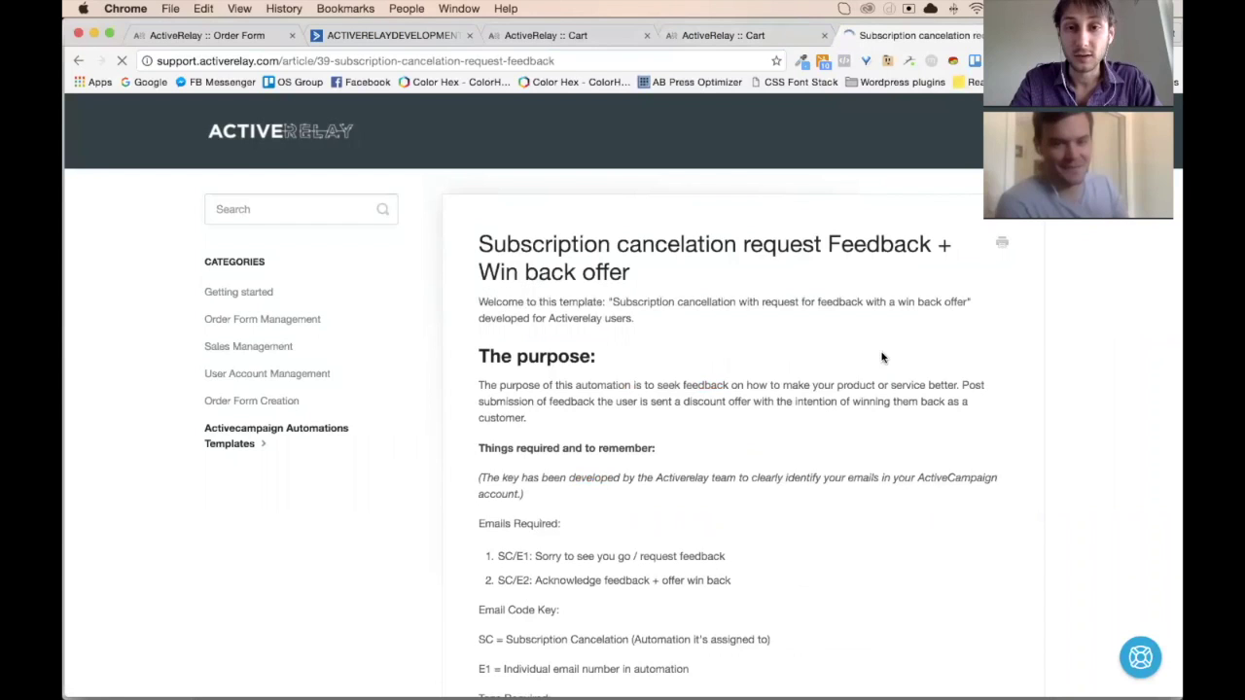
# Step: Examine the article's automation break down and its setup steps, and return to the knowledge base home page
pyautogui.scroll(-3, 882, 356)
pyautogui.scroll(-5, 882, 352)
pyautogui.scroll(2, 881, 353)
pyautogui.scroll(-10, 882, 358)
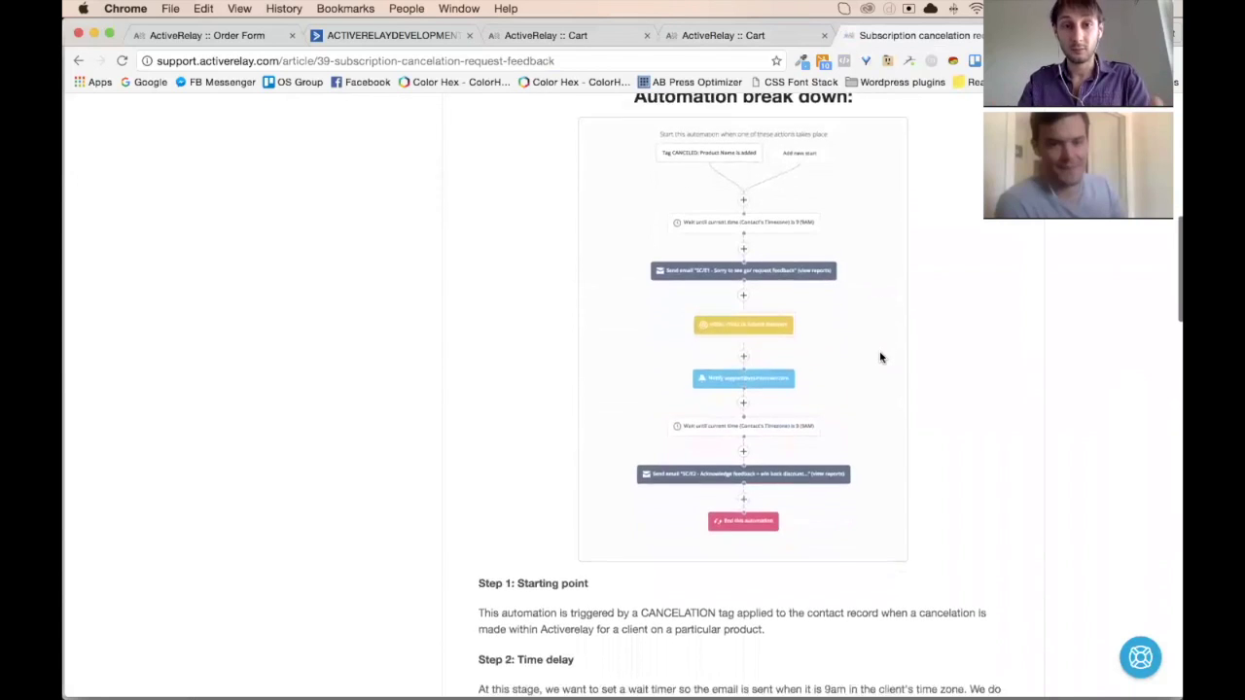
pyautogui.scroll(-13, 881, 358)
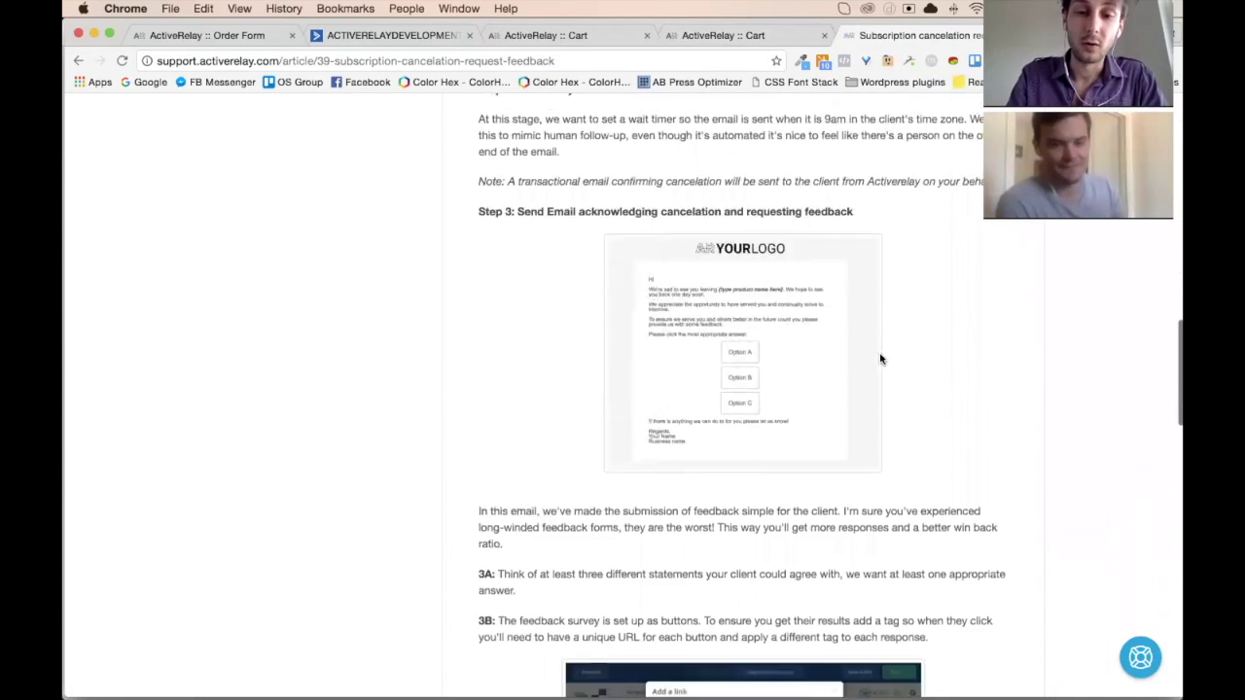
pyautogui.scroll(-13, 880, 359)
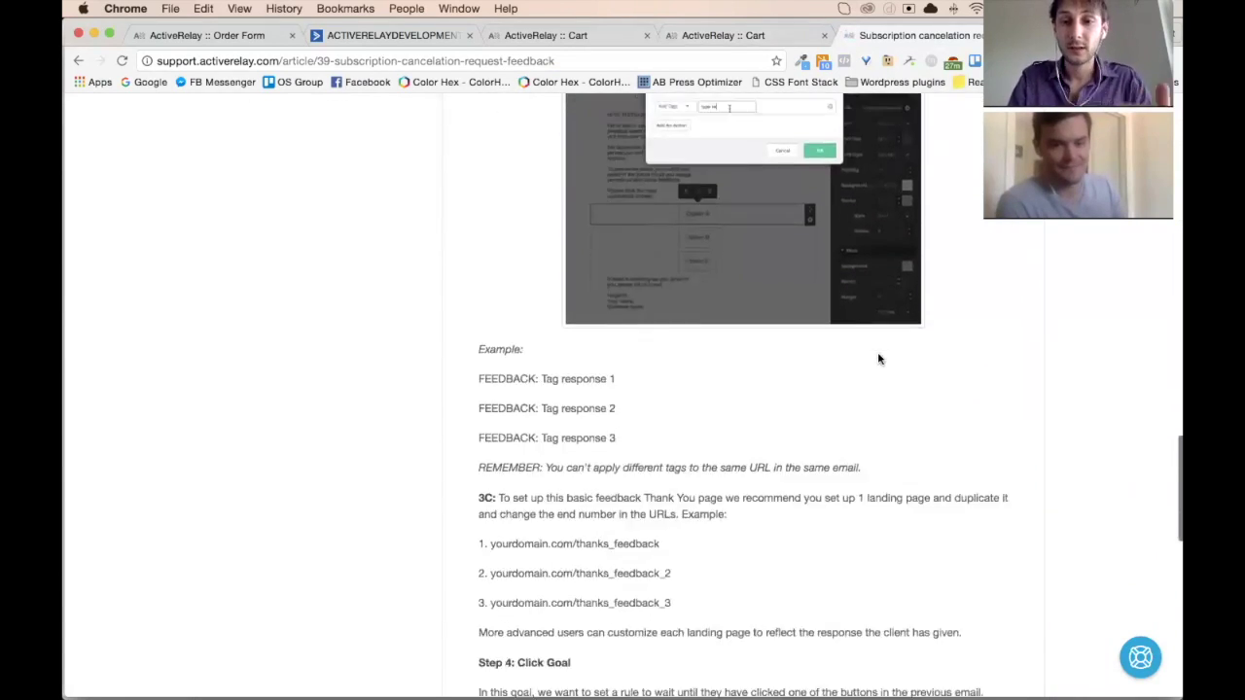
pyautogui.scroll(-18, 878, 359)
pyautogui.scroll(20, 878, 358)
pyautogui.click(321, 157)
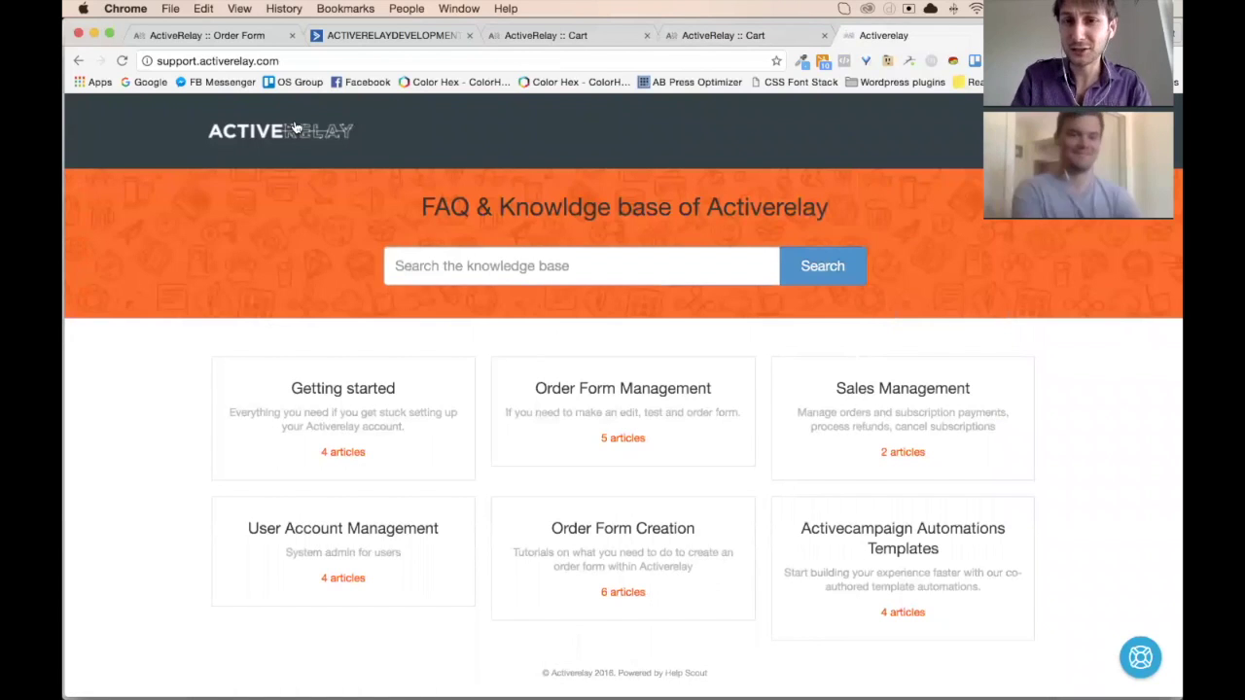
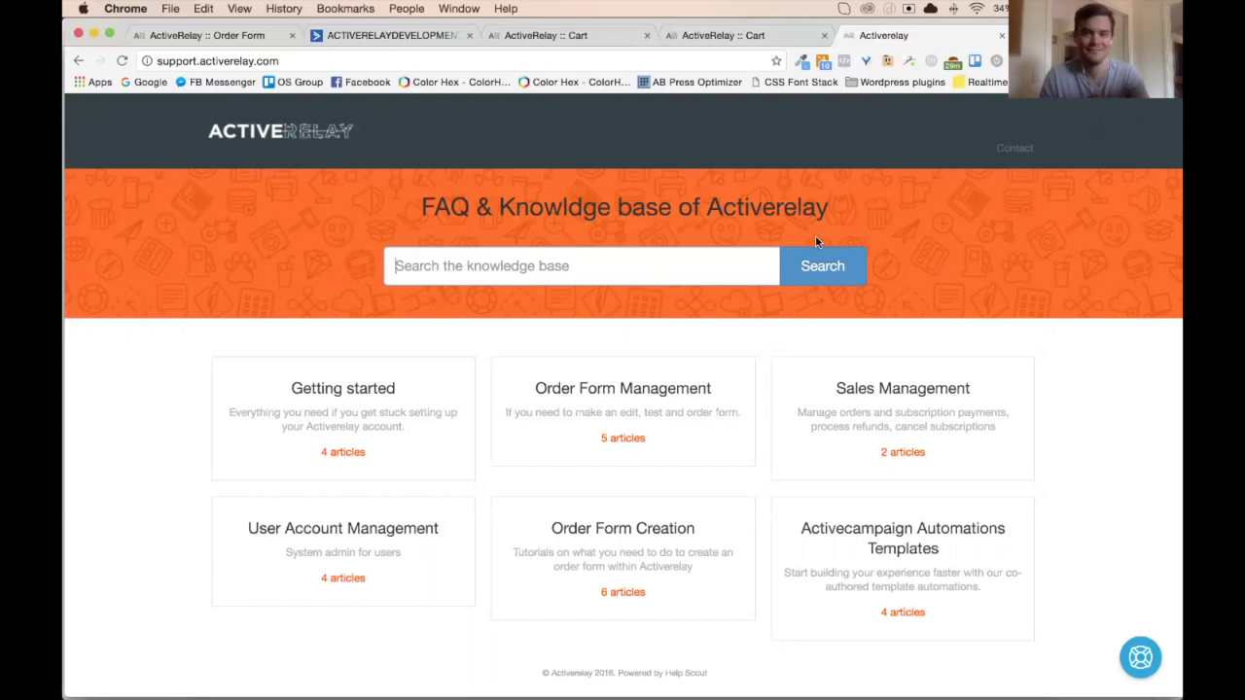
pyautogui.click(202, 62)
pyautogui.click(199, 61)
pyautogui.moveTo(200, 62); pyautogui.dragTo(132, 49)
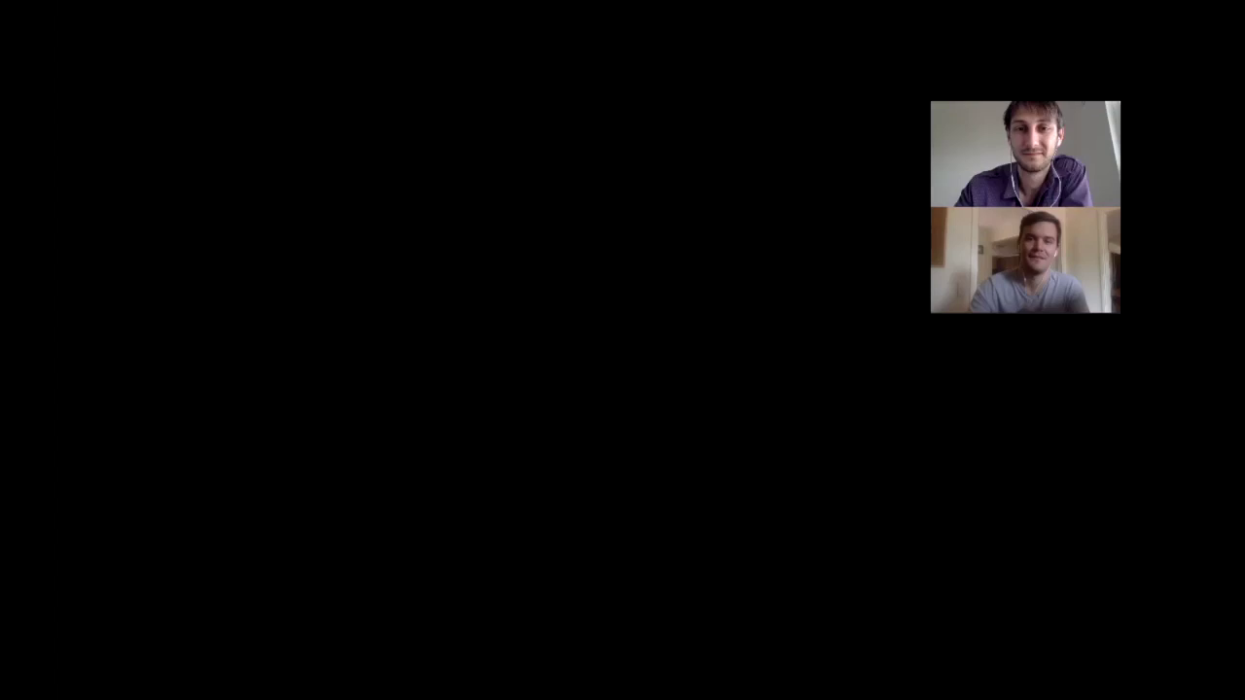
# Step: Review the features and the monthly and yearly pricing on the go.activerelay.com landing page
pyautogui.scroll(-1, 622, 363)
pyautogui.scroll(-10, 622, 363)
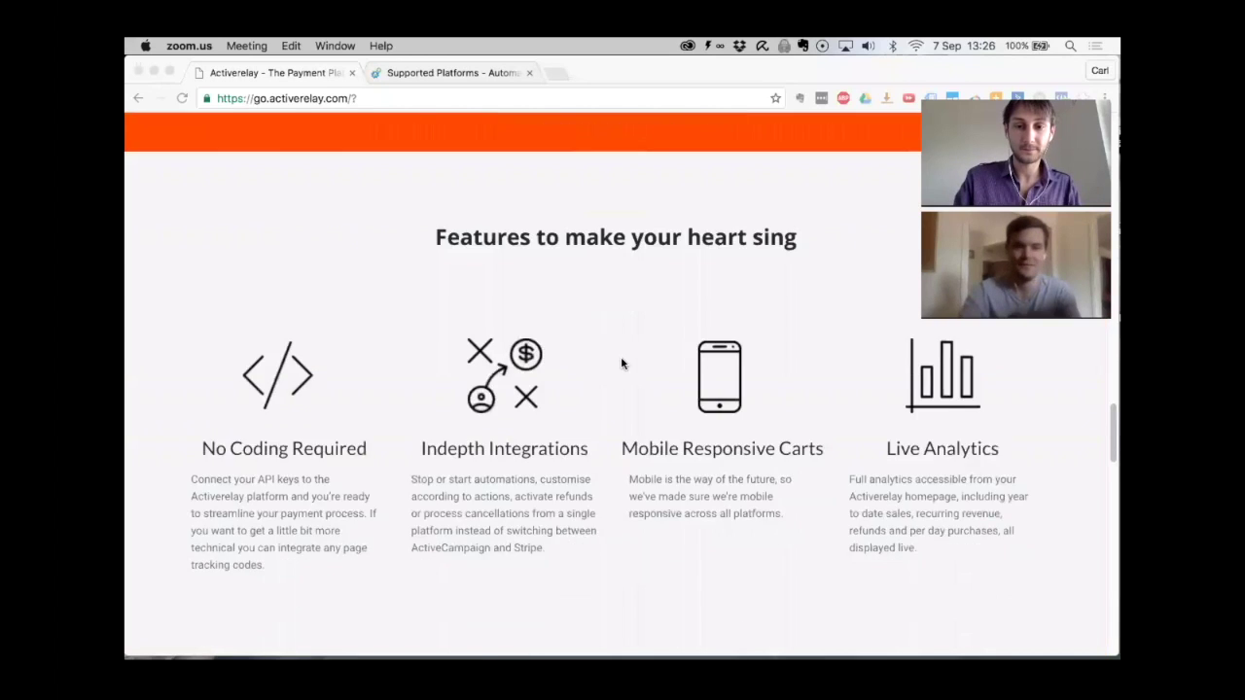
pyautogui.scroll(-3, 623, 364)
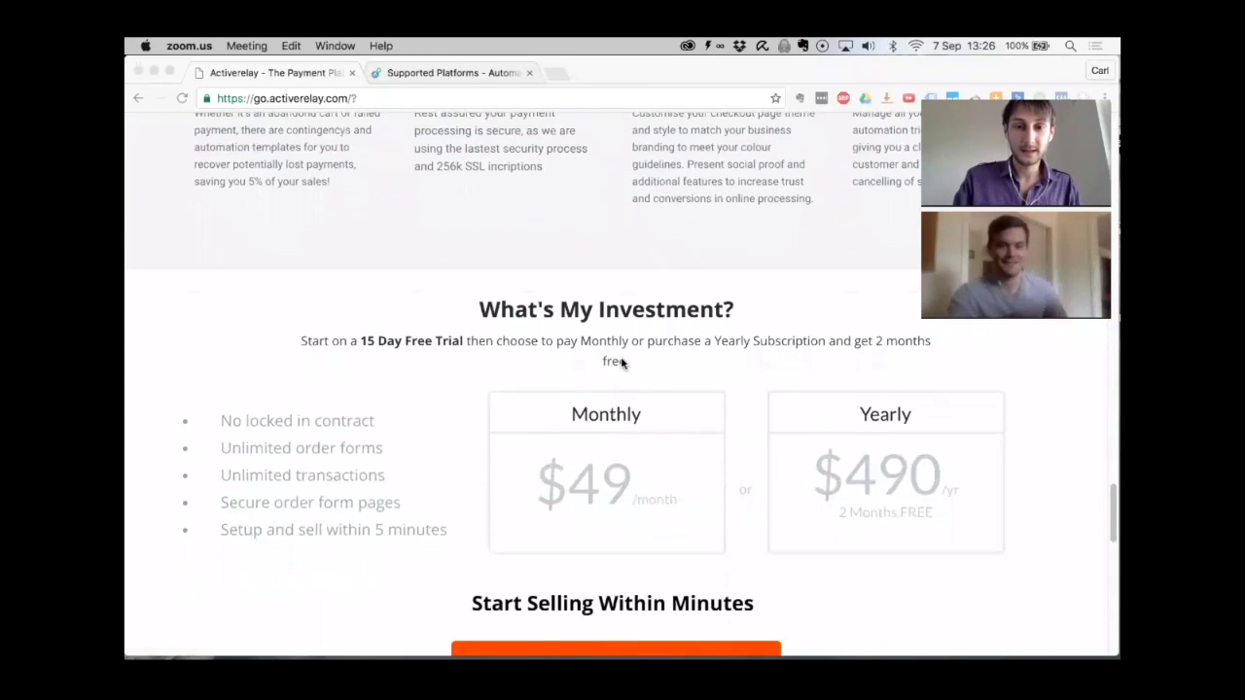